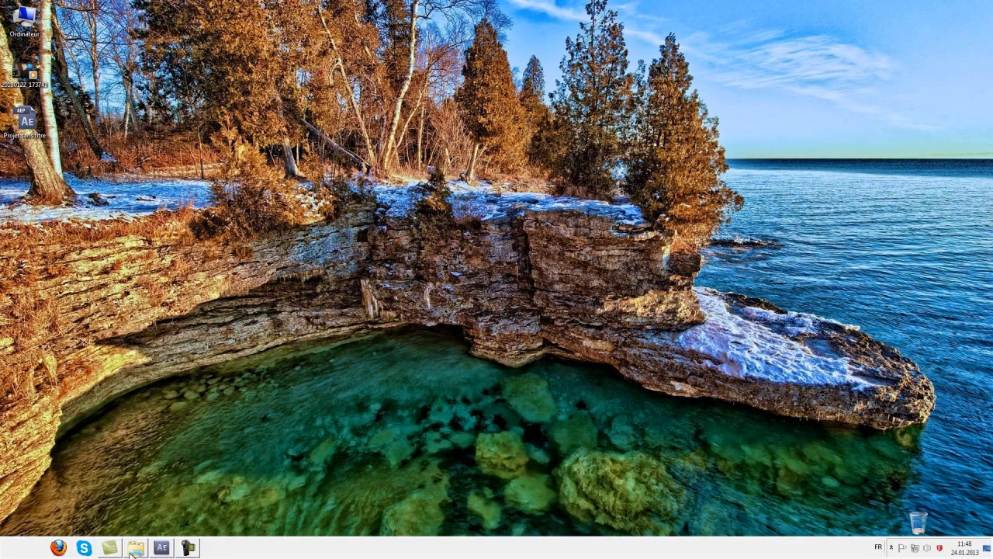
Step: View the open 02. Blood clip folder, and switch to the After Effects project
click(133, 549)
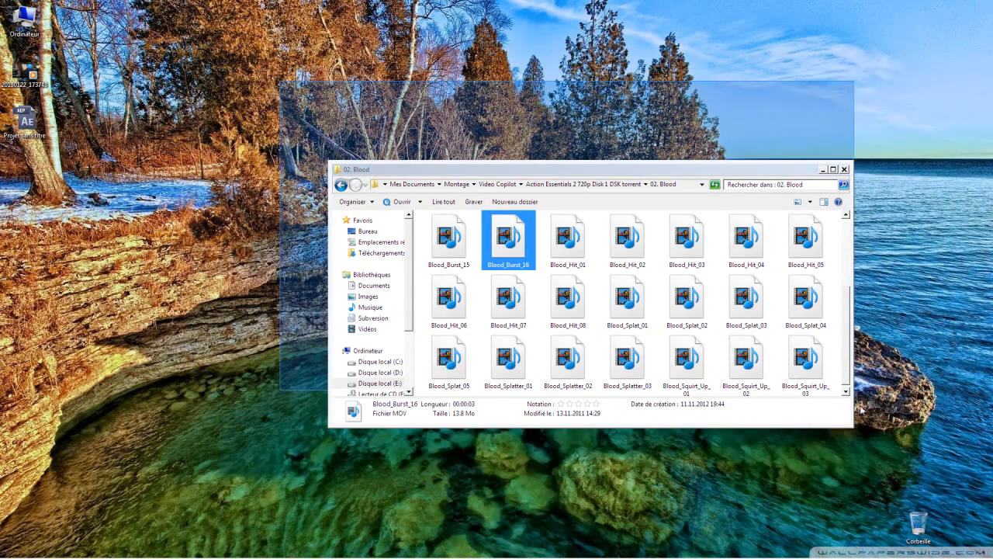
mouse_move(111, 545)
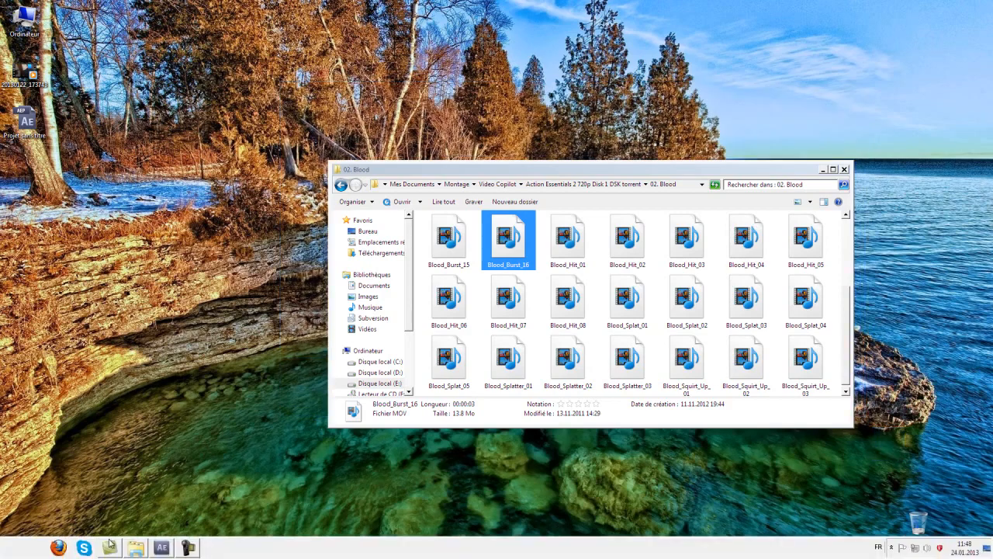
click(161, 547)
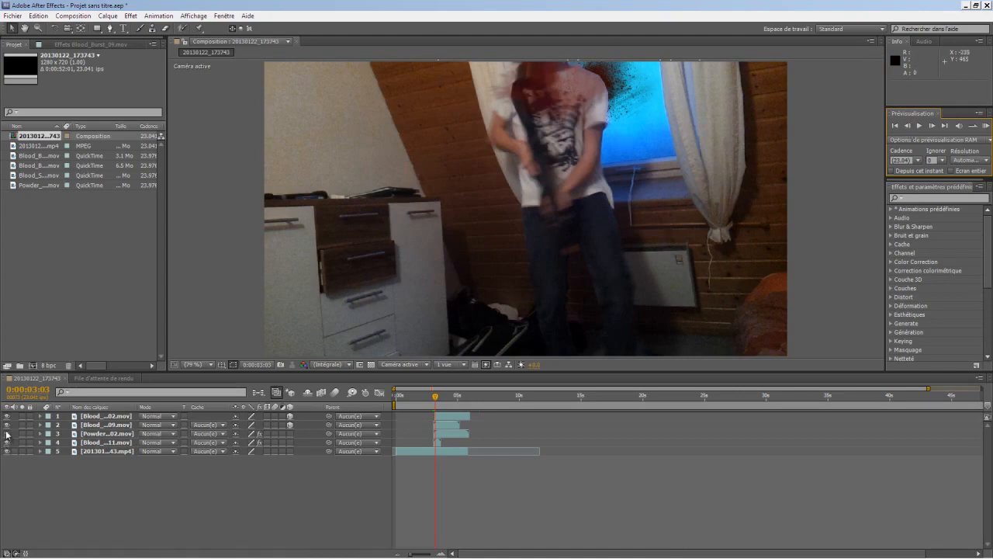
Step: Hide the Blood_Splatter_02 and Blood_Burst_09 layers and step through the frames around 0:00:03:03 to examine the remaining effects
drag(7, 425, 6, 416)
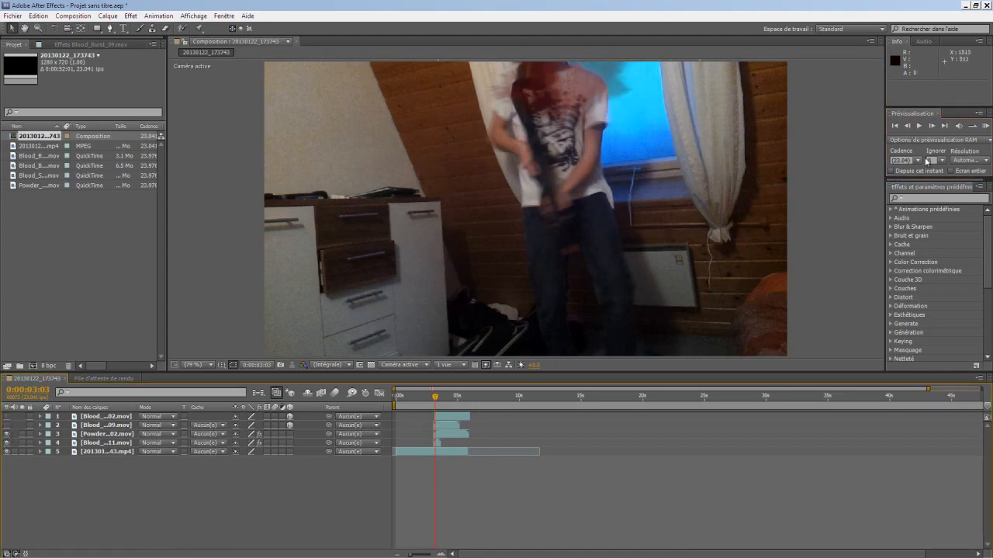
click(912, 127)
click(912, 128)
click(912, 127)
click(934, 129)
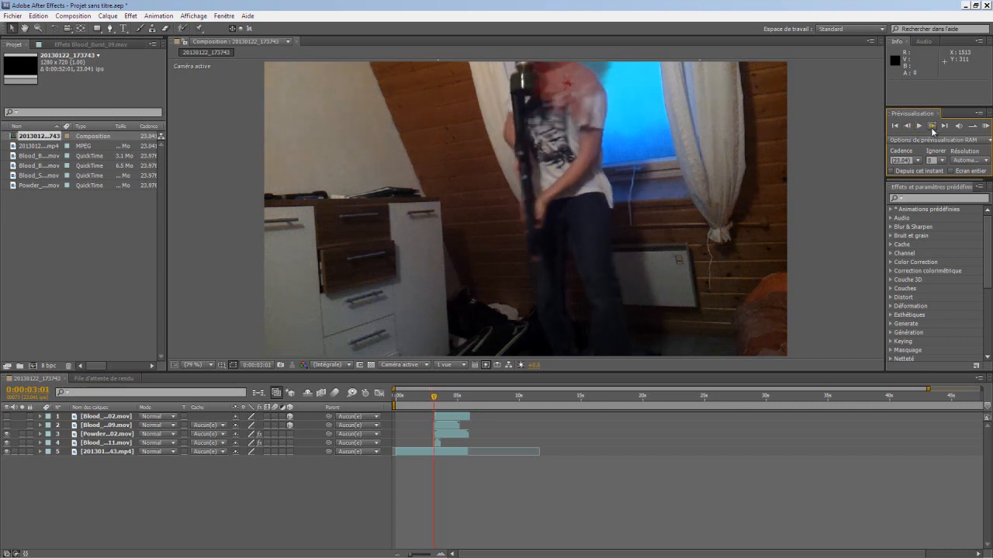
click(933, 129)
Step: Show only the Blood_Burst_09 layer over the footage and step frame by frame from about 0:00:03:00 to 0:00:03:10
click(7, 433)
click(7, 442)
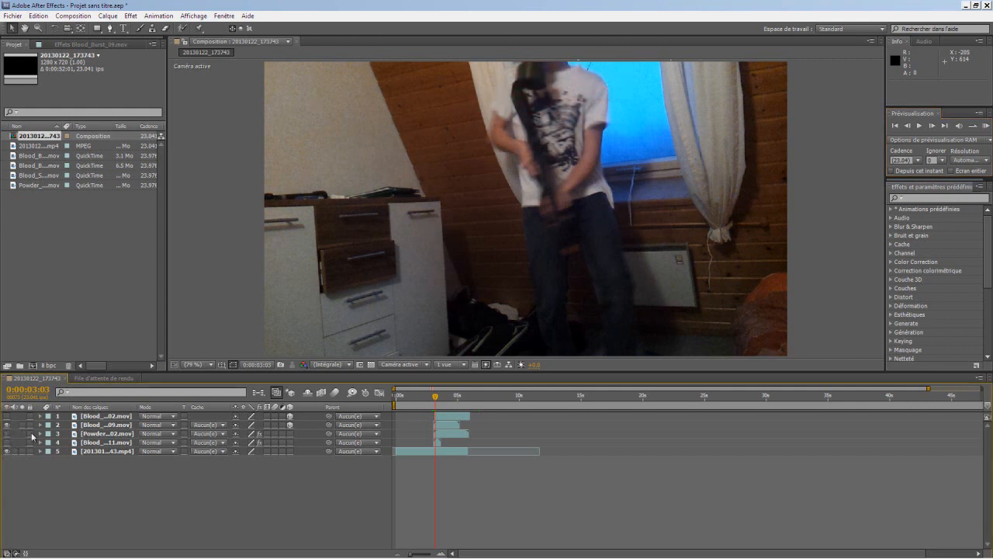
click(907, 126)
click(908, 126)
click(908, 126)
click(932, 127)
click(933, 127)
click(932, 126)
click(932, 127)
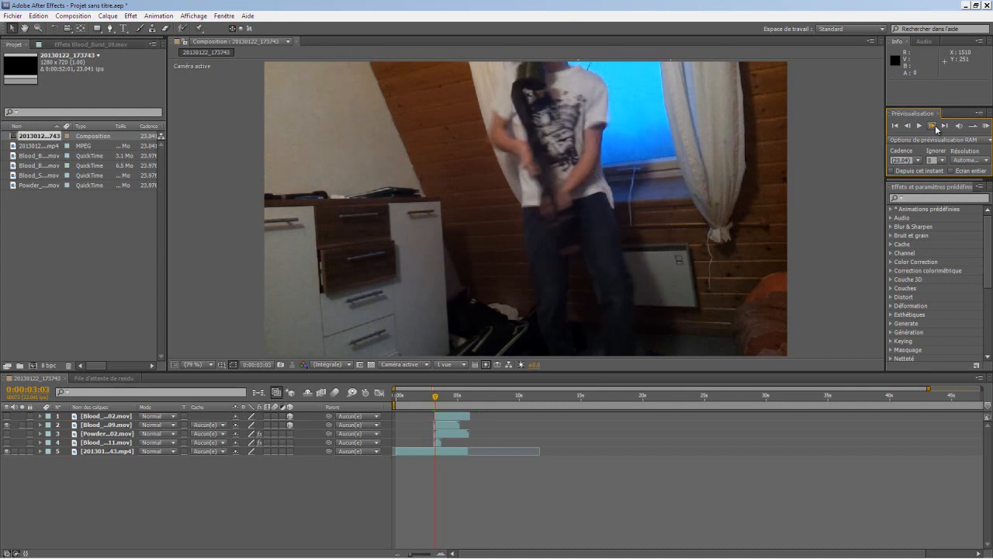
click(932, 127)
click(932, 126)
click(933, 127)
click(933, 127)
click(932, 126)
click(936, 128)
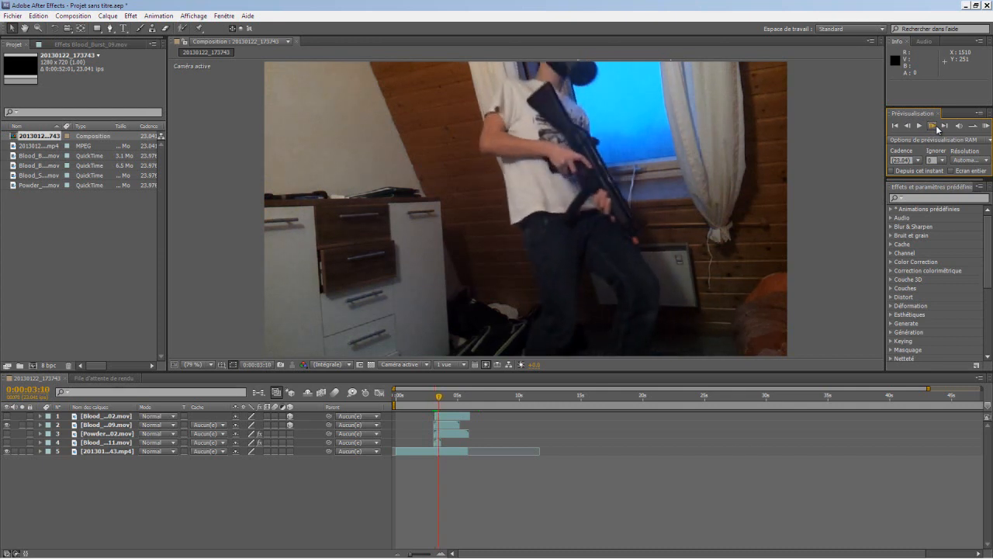
Step: Show only the Blood_Splatter_02 layer over the footage and preview the frames up to 0:00:03:13
click(909, 127)
click(908, 127)
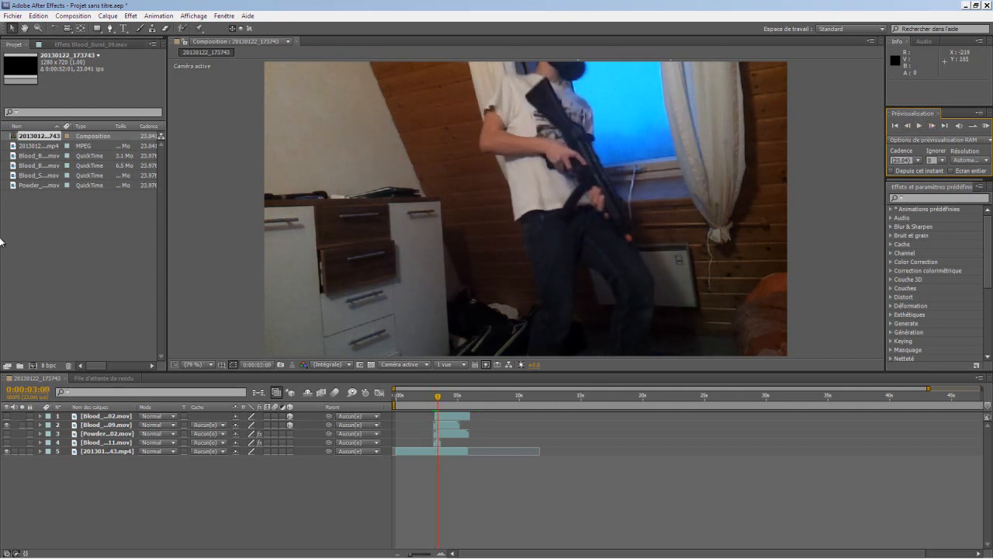
click(7, 416)
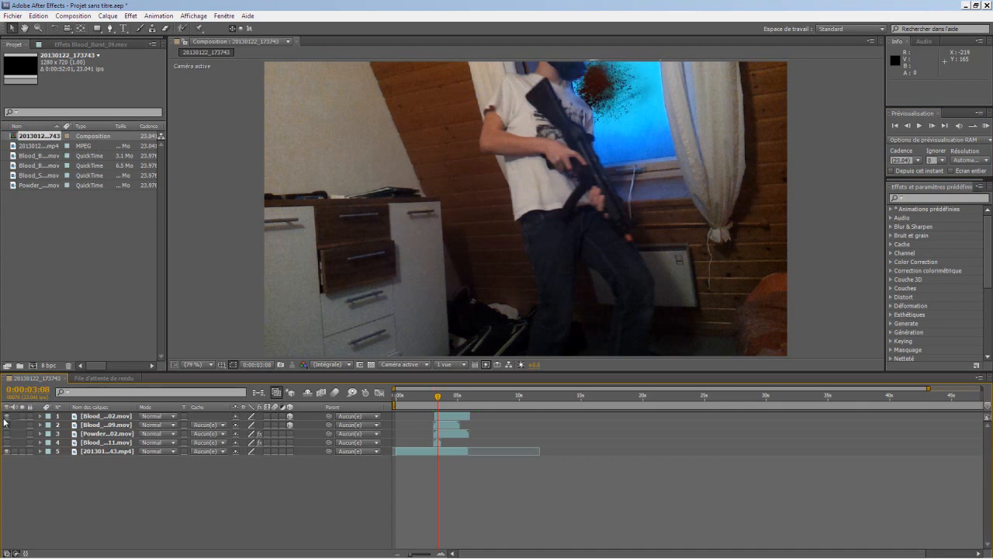
click(919, 126)
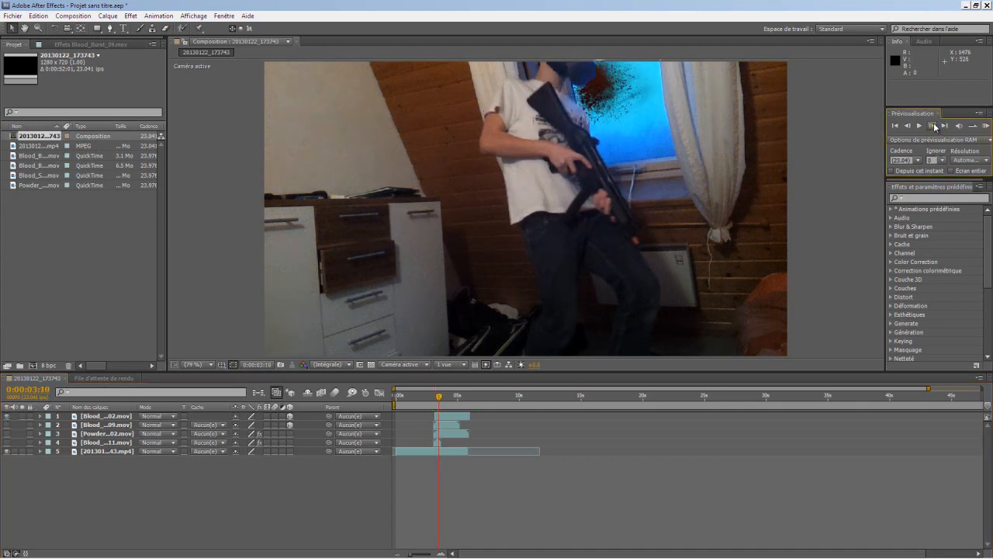
scroll(600, 76, up, 3)
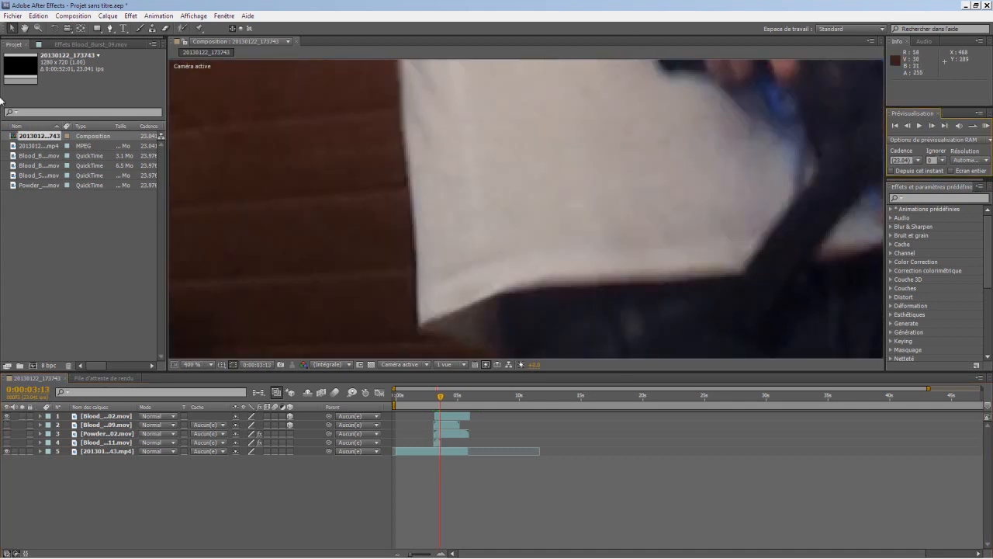
Step: Examine the masked edge of the blood splatter around the head up close, and fit the composition back in view
click(25, 29)
drag(535, 85, 499, 255)
drag(598, 116, 474, 256)
drag(660, 85, 650, 151)
scroll(628, 190, up, 1)
scroll(601, 255, down, 4)
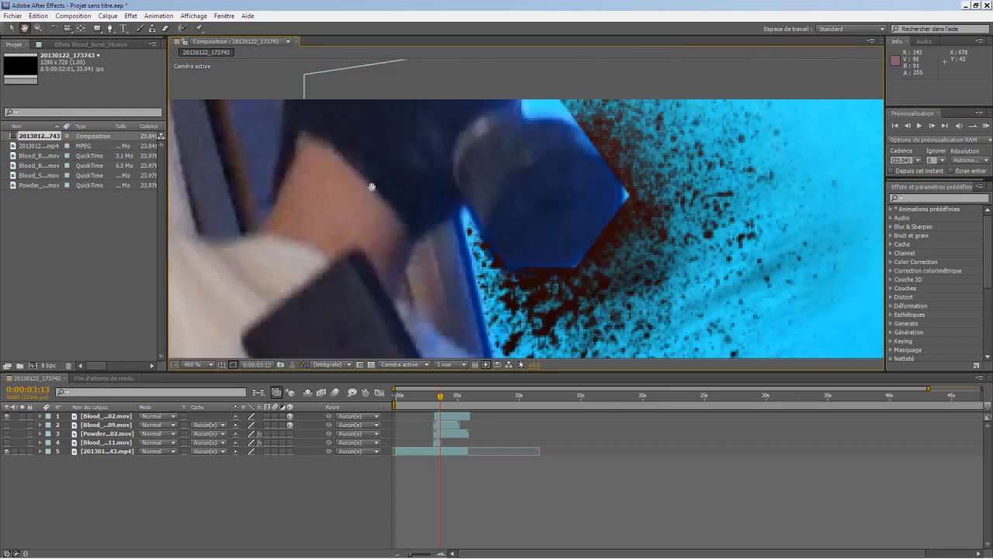
key(v)
click(192, 364)
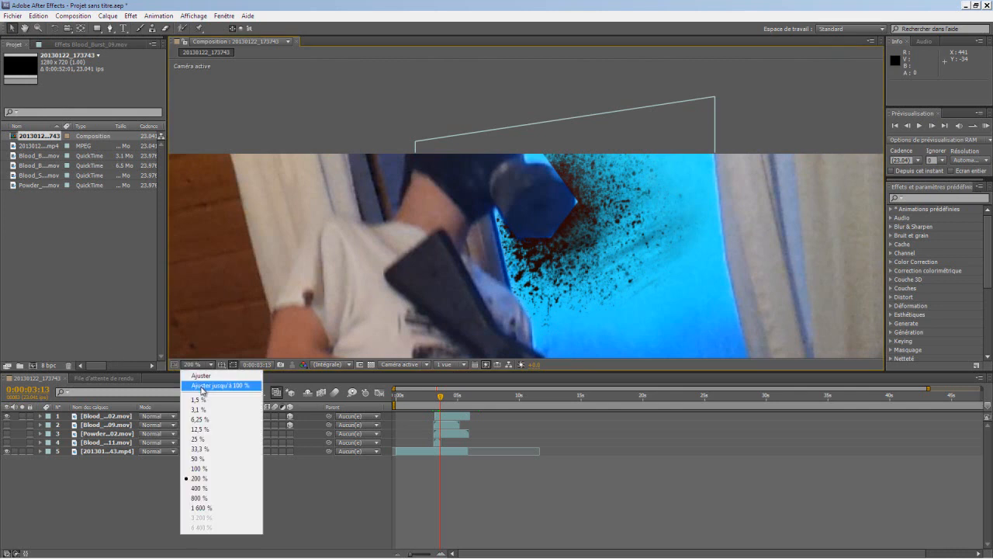
click(194, 386)
Step: Delete the four blood and powder layers above the footage and move the current time to 0:00:03:03
drag(523, 439, 114, 402)
click(112, 442)
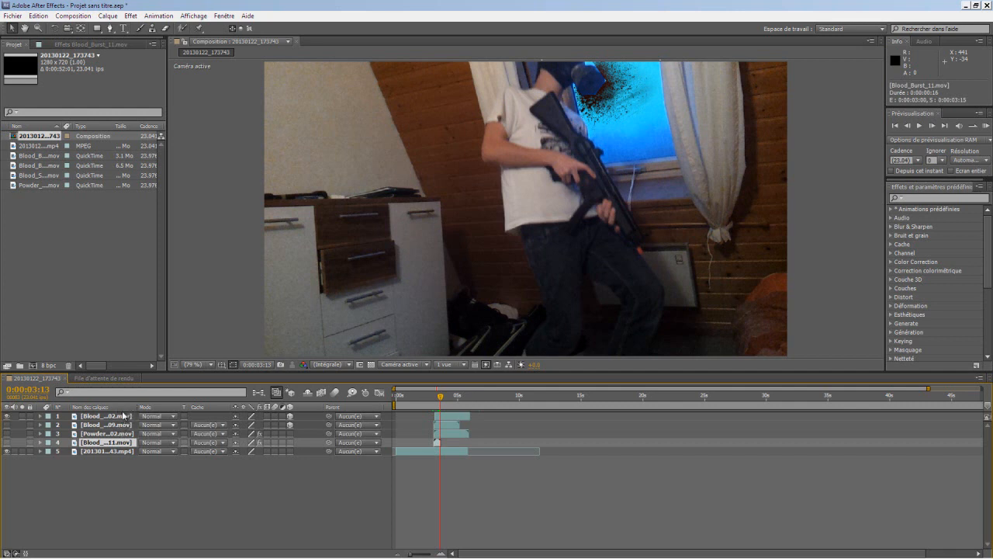
shift+click(117, 418)
key(Delete)
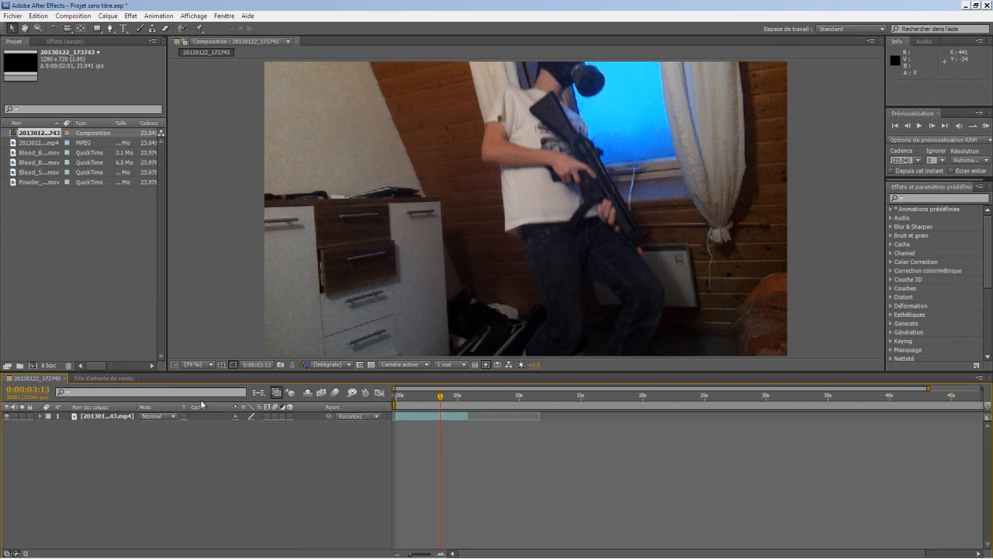
key(Home)
drag(380, 400, 436, 396)
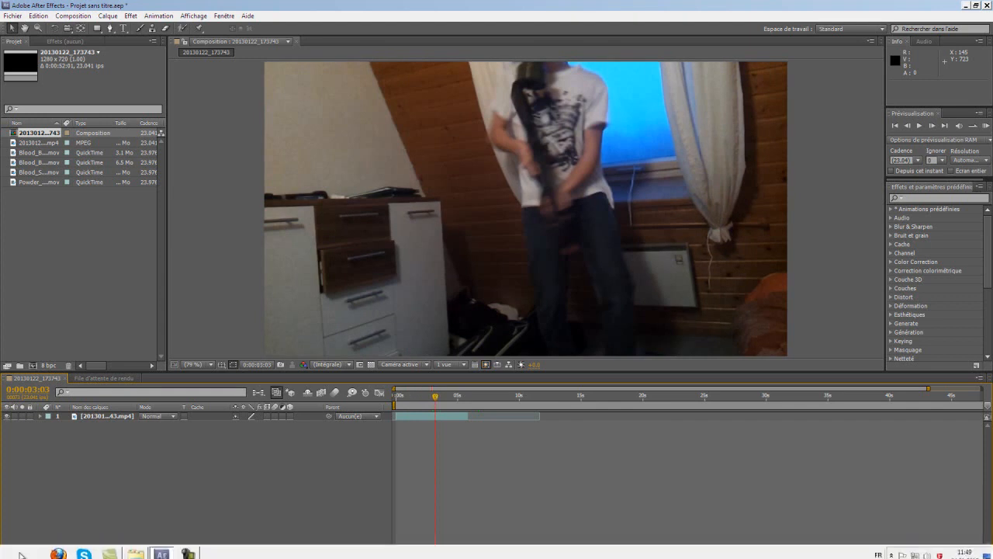
Step: Browse from the Video Copilot folder into Action Essentials 2 720p Disk 1 and open 02. Blood
click(135, 547)
click(629, 236)
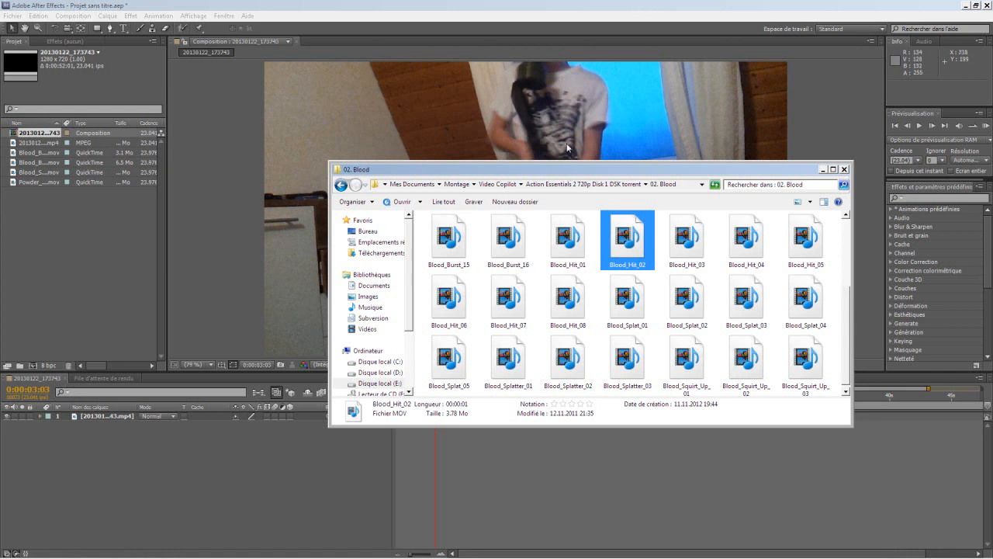
click(559, 185)
click(510, 185)
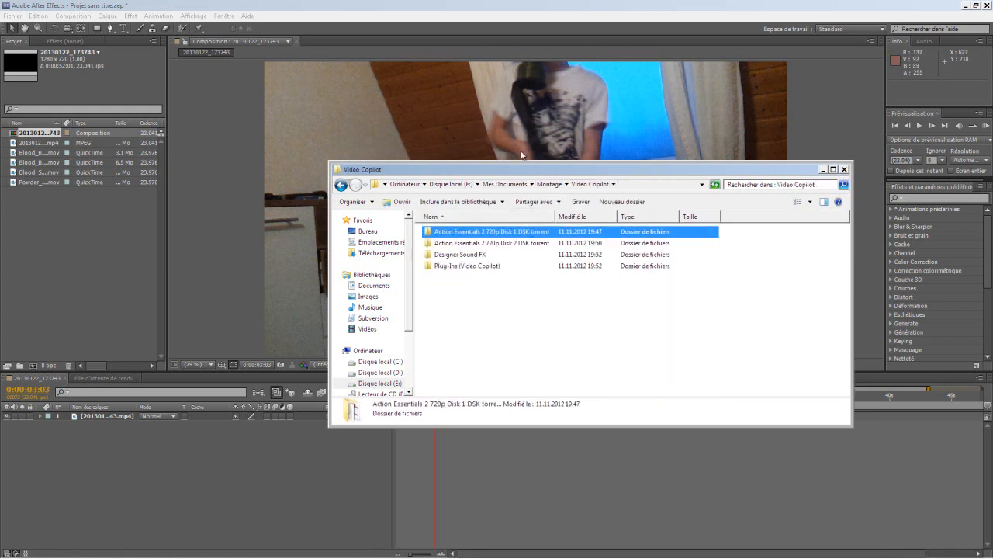
double_click(505, 231)
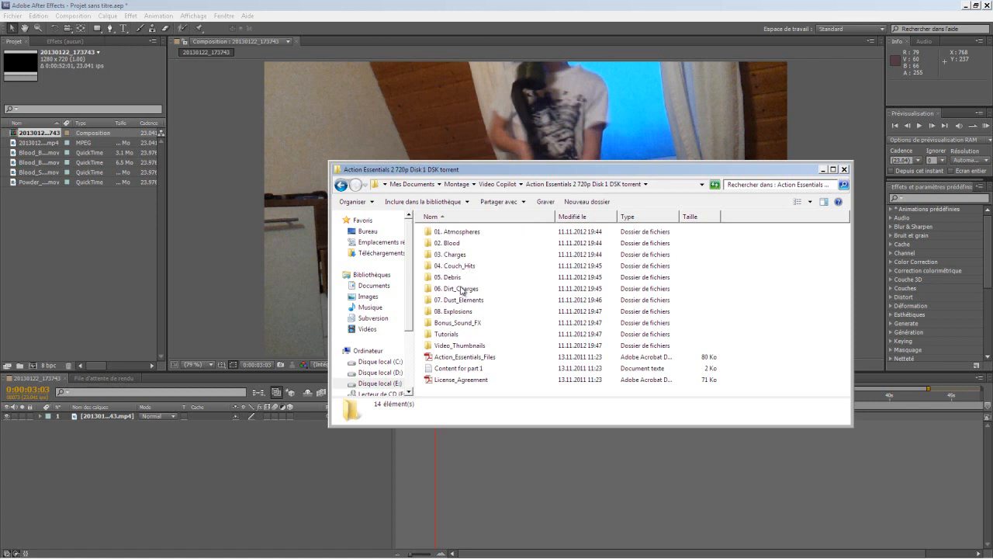
double_click(466, 244)
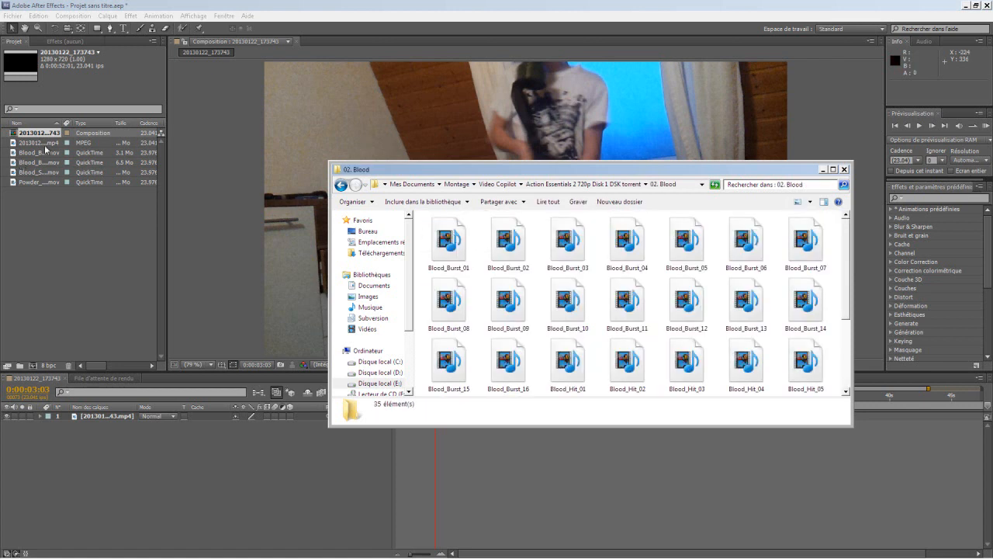
Step: Widen the name column of the project's footage list and select Blood_Burst_09.mov
drag(59, 124, 115, 124)
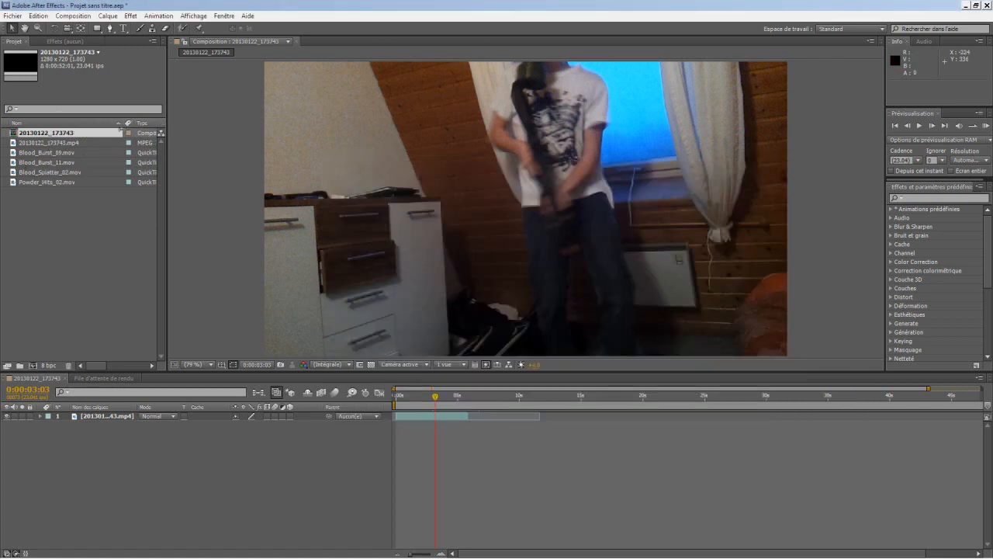
click(62, 154)
Step: Locate the source clips Blood_Burst_09, Blood_Burst_11 and Blood_Splatter_02 in the 02. Blood folder
click(143, 548)
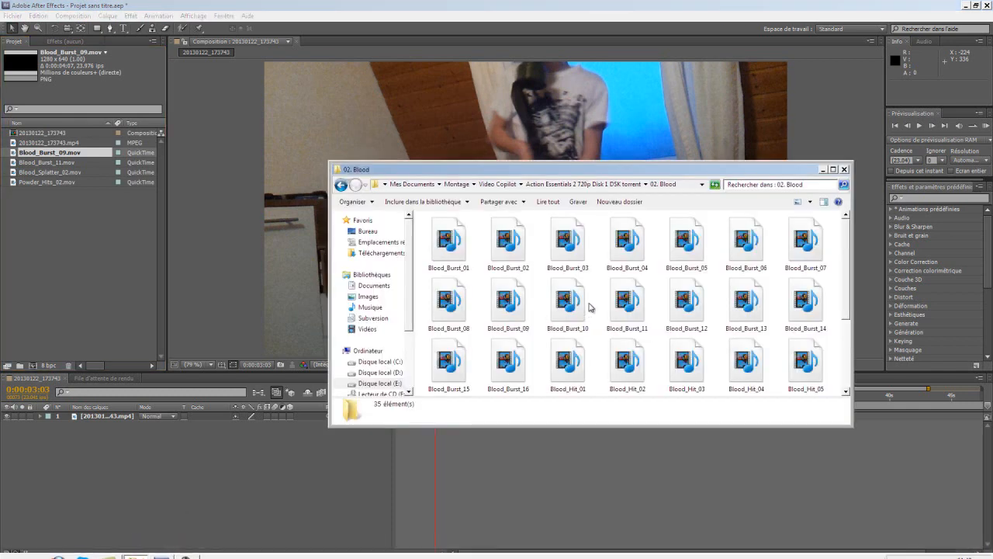
click(512, 303)
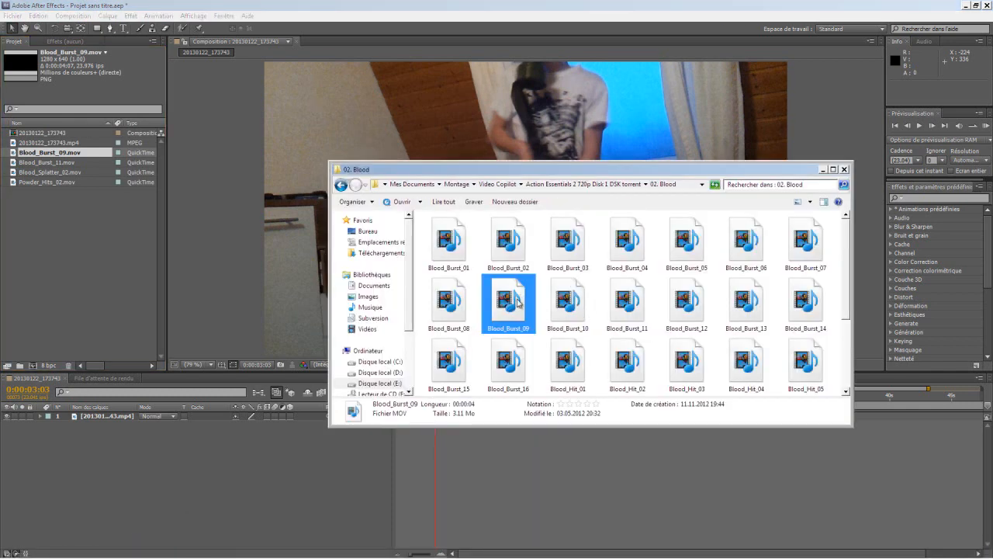
click(629, 307)
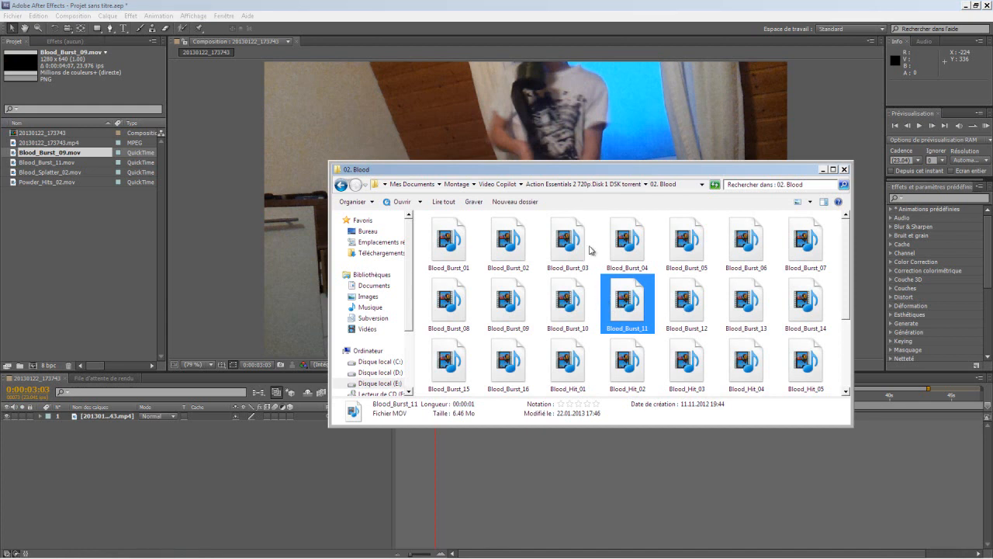
click(449, 306)
scroll(465, 312, down, 2)
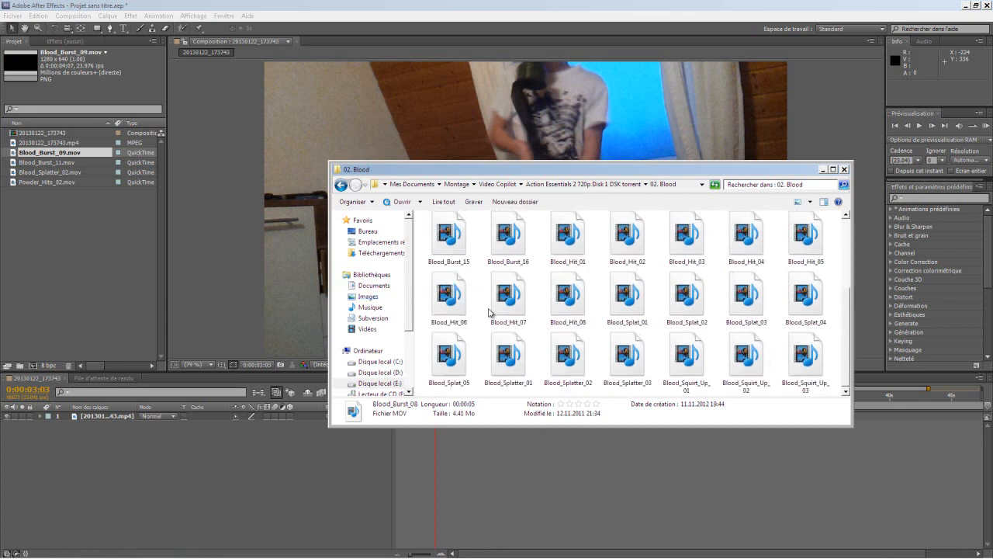
click(520, 358)
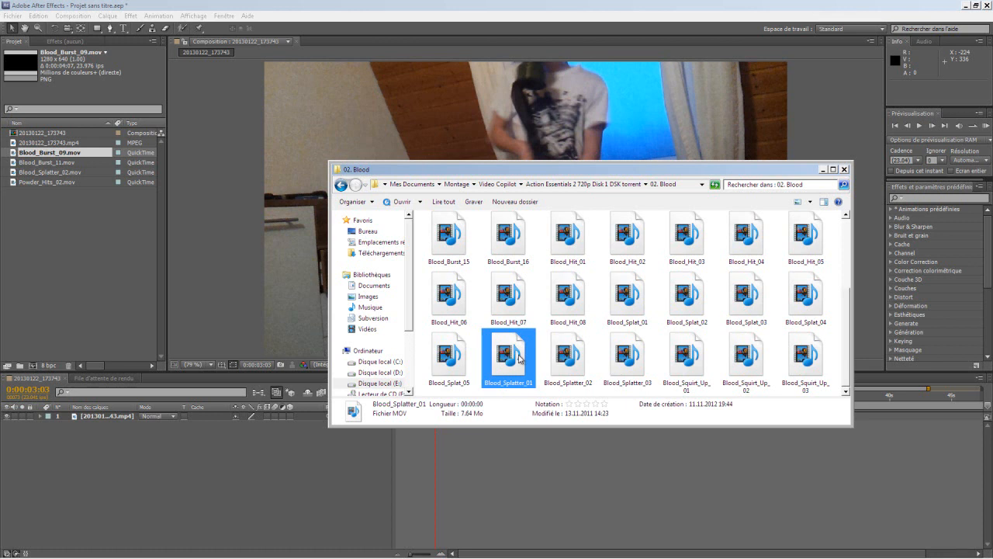
click(573, 355)
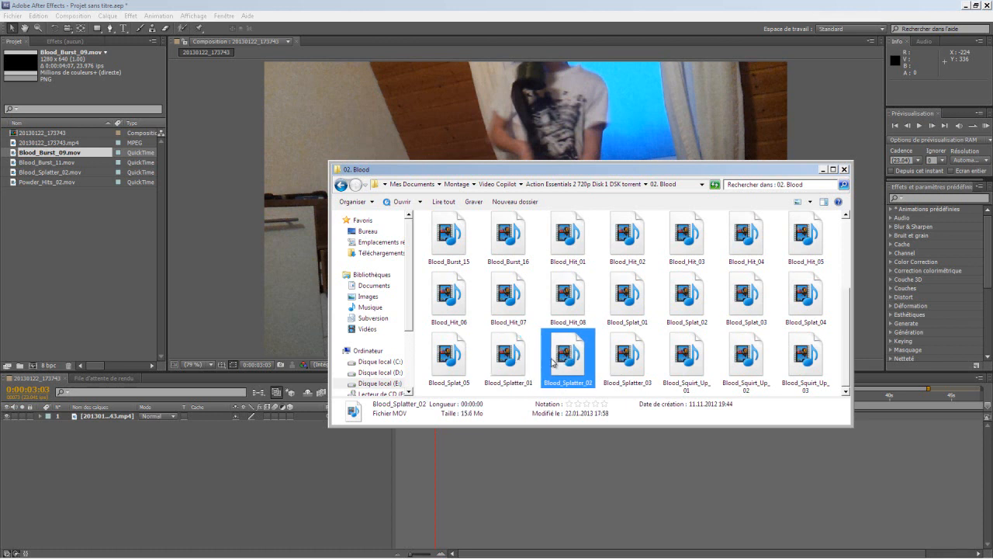
Step: Locate the Powder_Hits_02 clip in the 13. Powder_Hits folder of Action Essentials 2 720p Disk 2
click(539, 185)
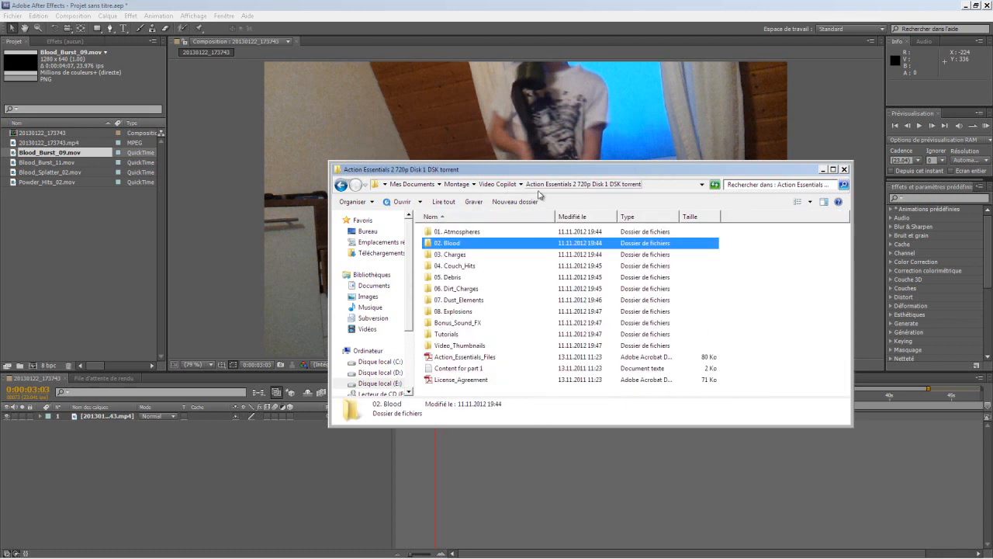
click(496, 184)
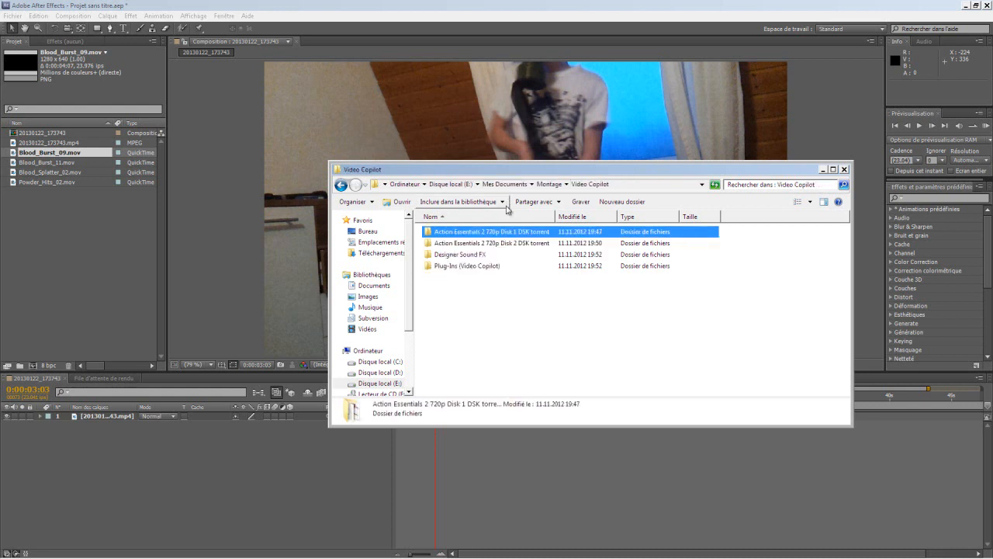
double_click(489, 243)
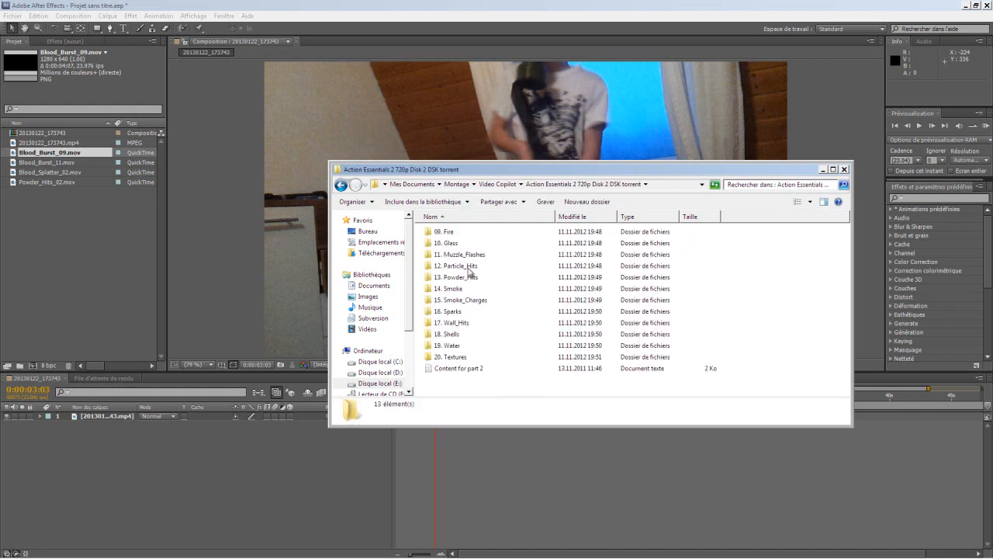
double_click(473, 280)
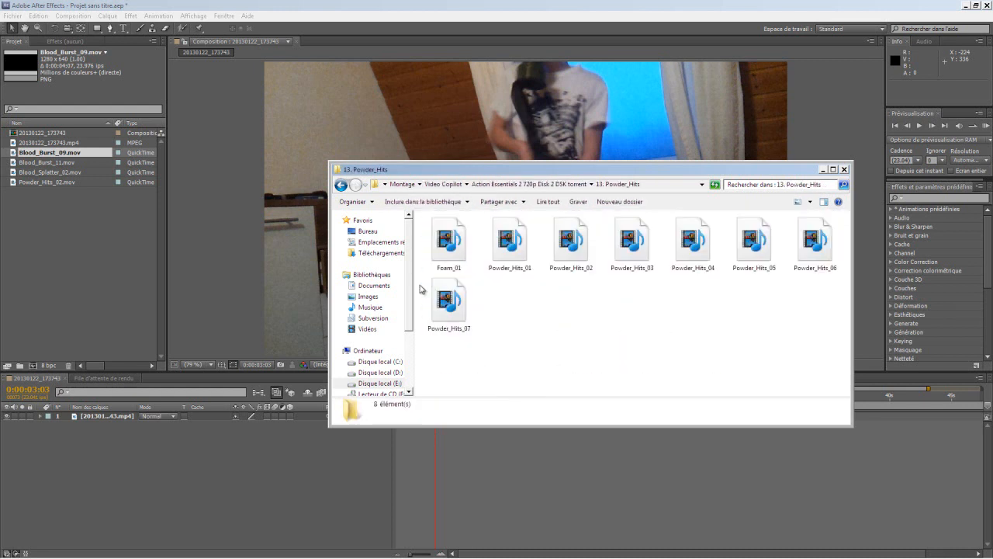
click(580, 248)
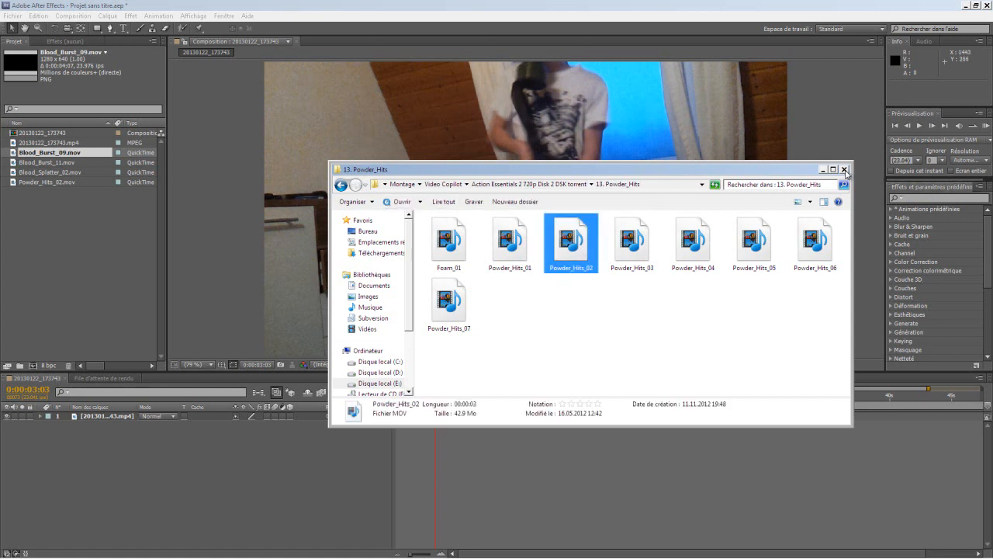
drag(573, 264, 596, 256)
Step: Close the clip folder window and select the 20130122_173743.mp4 layer in the timeline
click(844, 169)
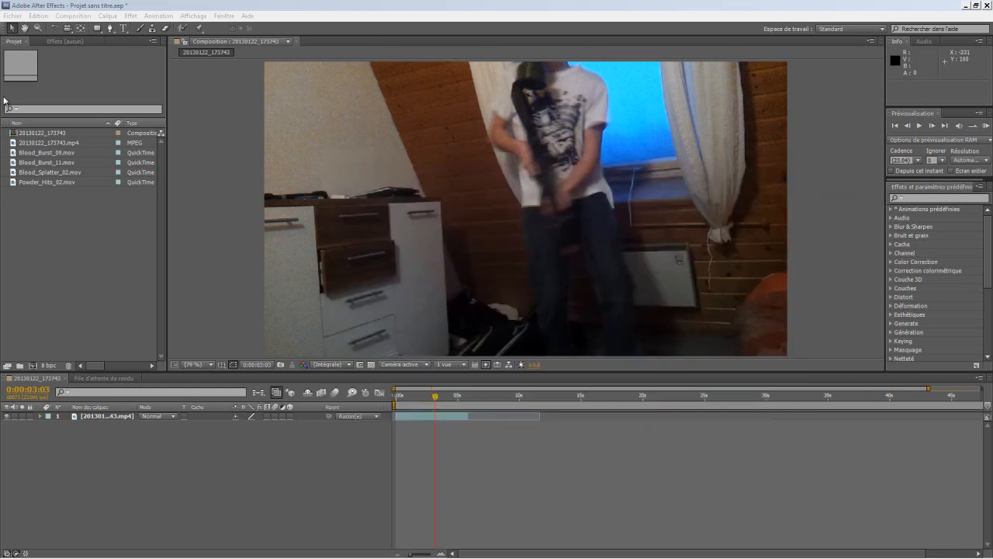
click(94, 417)
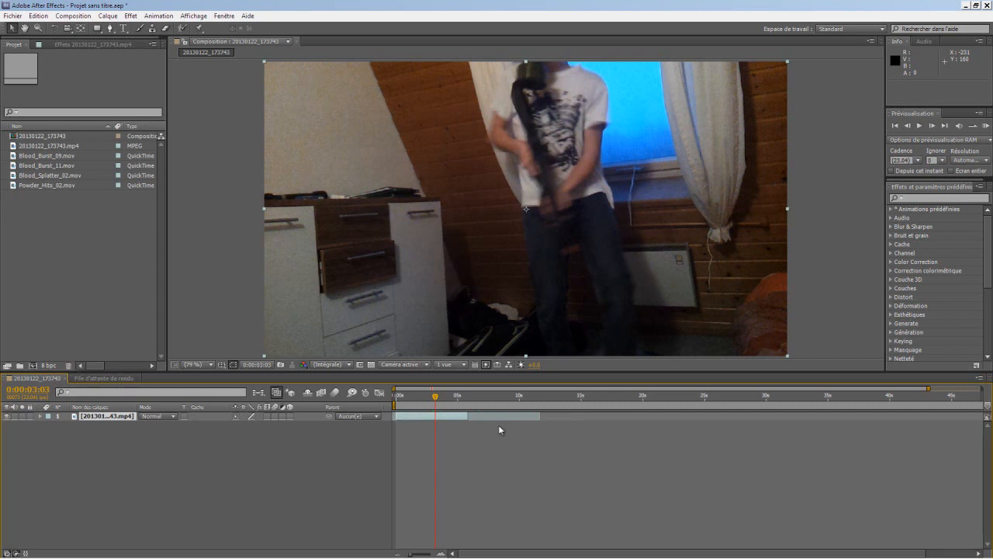
Step: Find the hit moment in the footage frame by frame and set the current time to 0:00:02:22
click(907, 126)
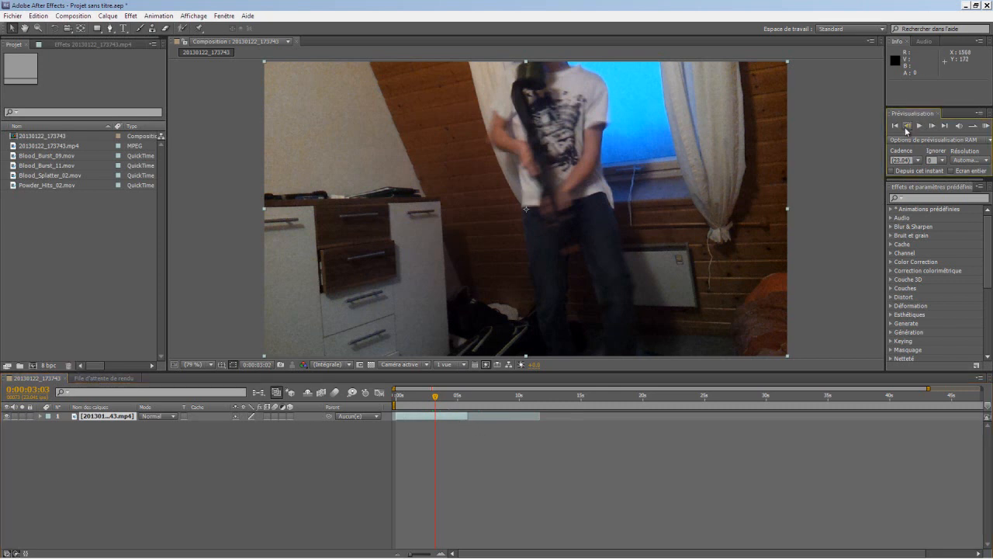
click(907, 126)
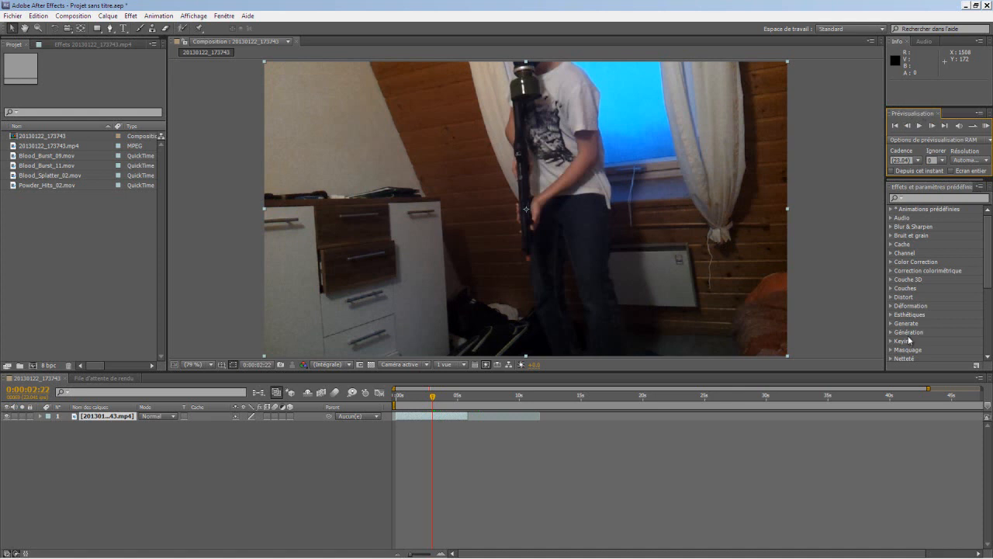
click(226, 19)
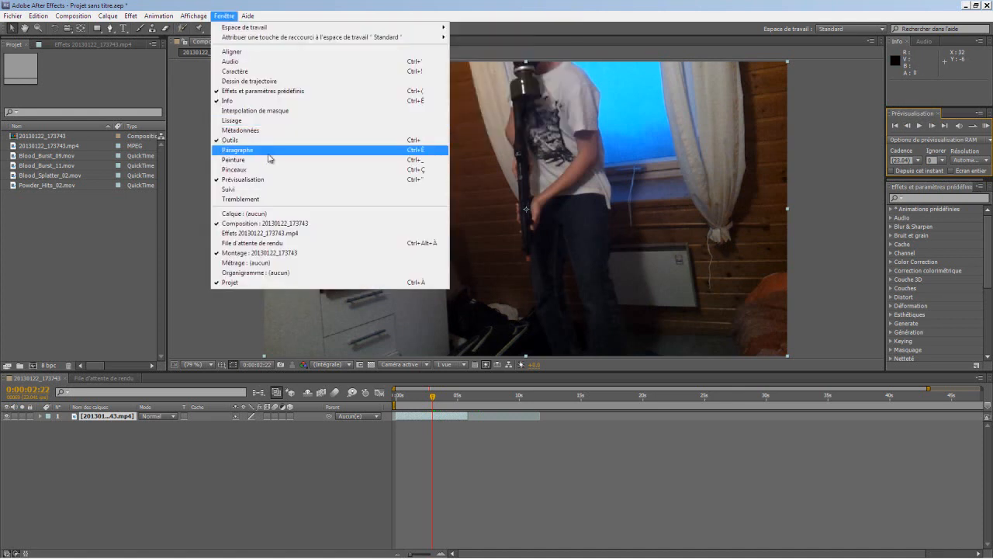
click(922, 122)
click(935, 125)
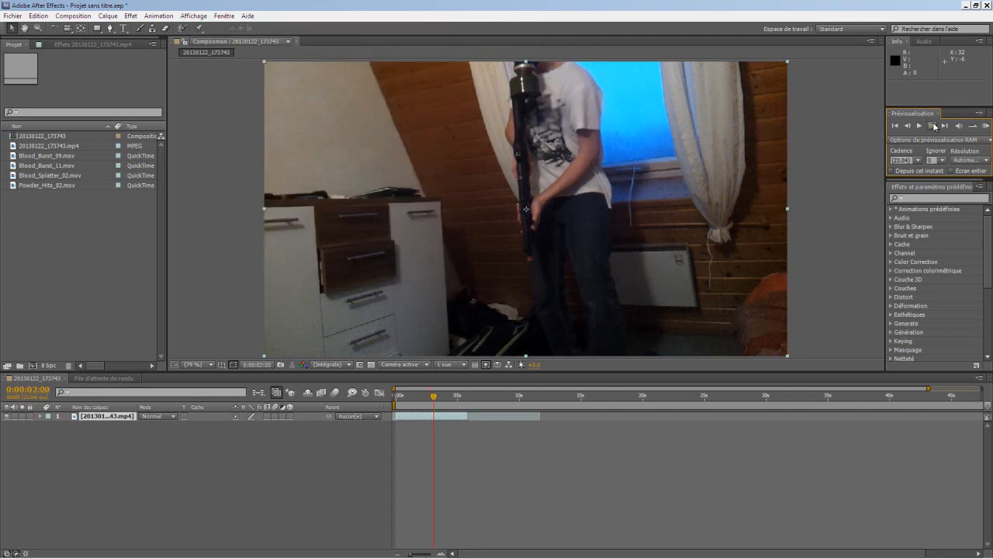
click(907, 125)
click(908, 126)
click(907, 126)
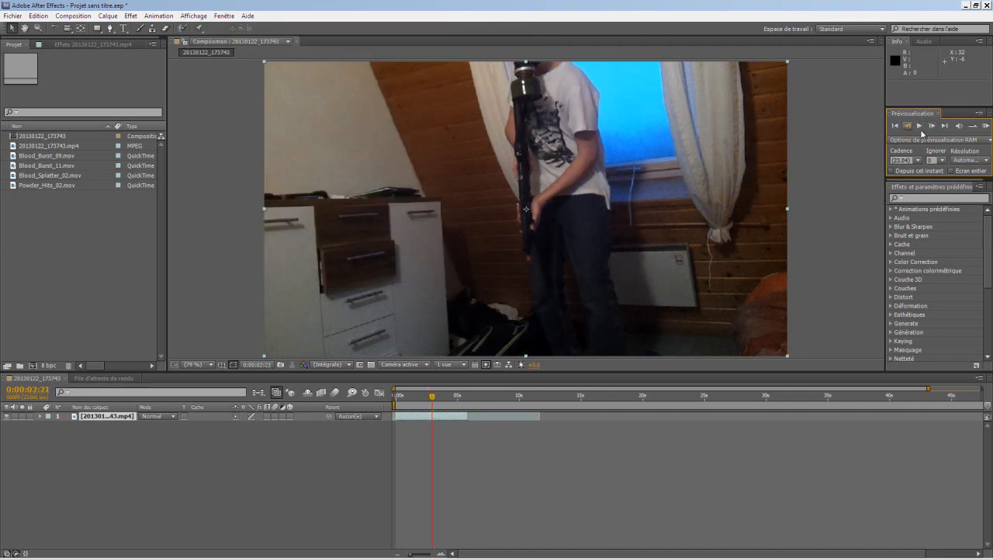
click(935, 128)
click(934, 127)
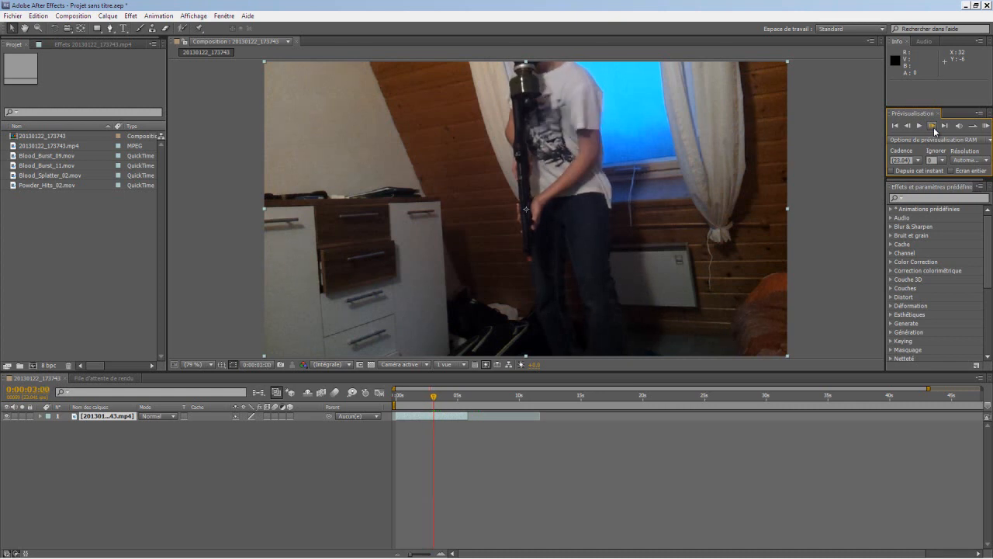
click(908, 126)
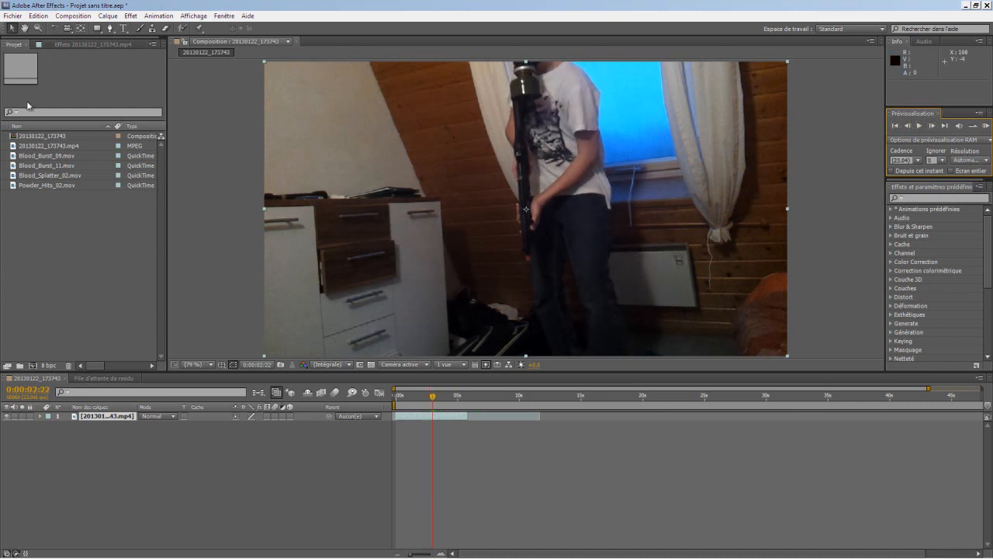
Step: Add Powder_Hits_02.mov as a layer above the footage and make it start at 0:00:02:22
click(96, 157)
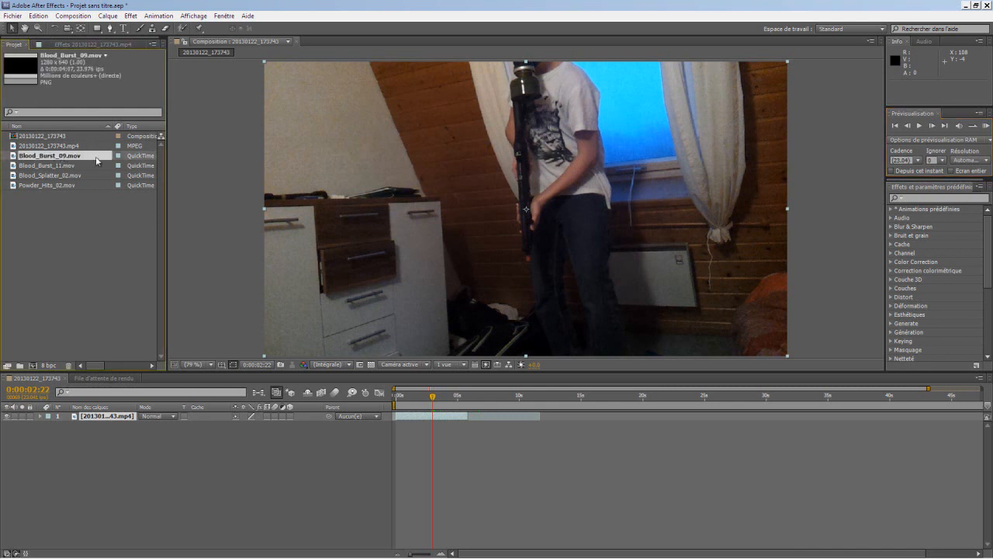
drag(59, 187, 114, 418)
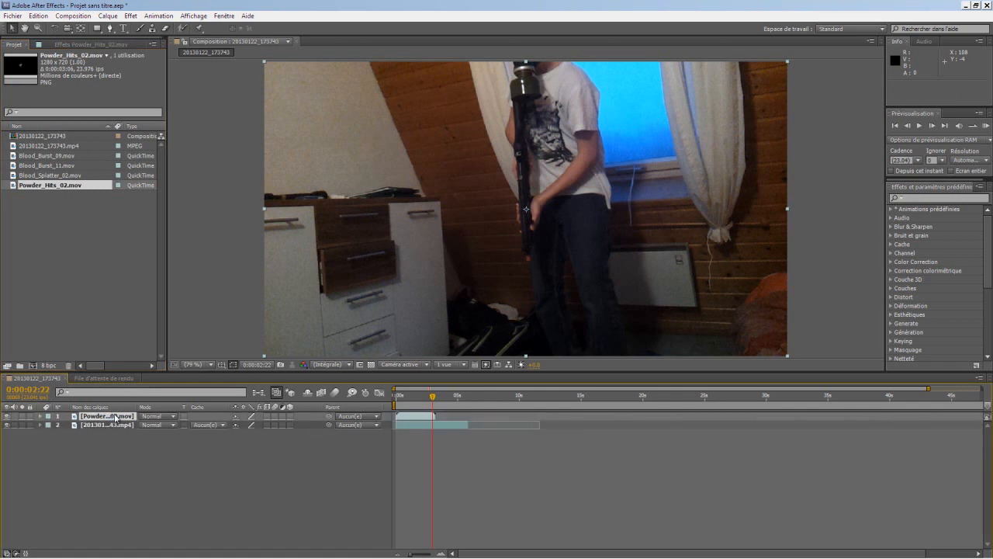
drag(416, 422, 452, 417)
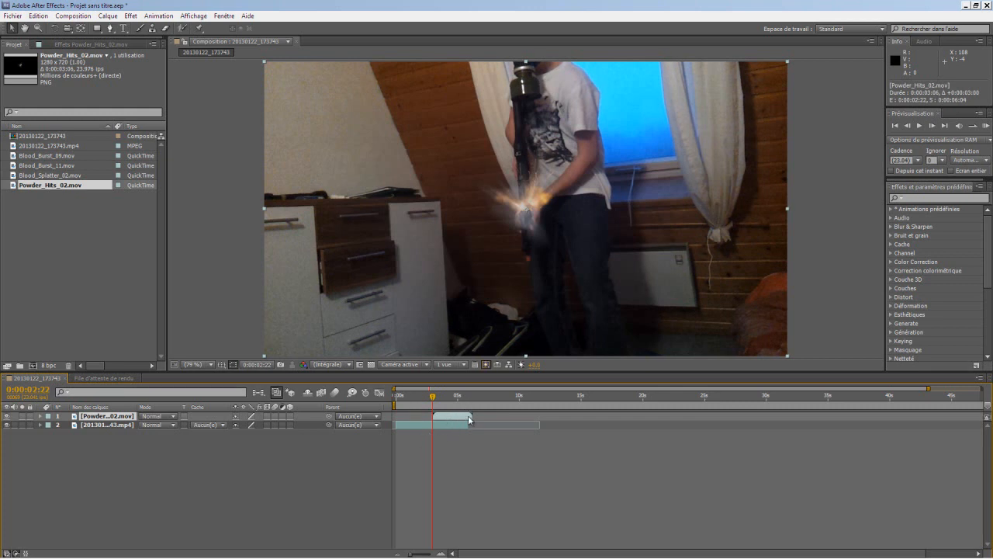
drag(416, 554, 441, 554)
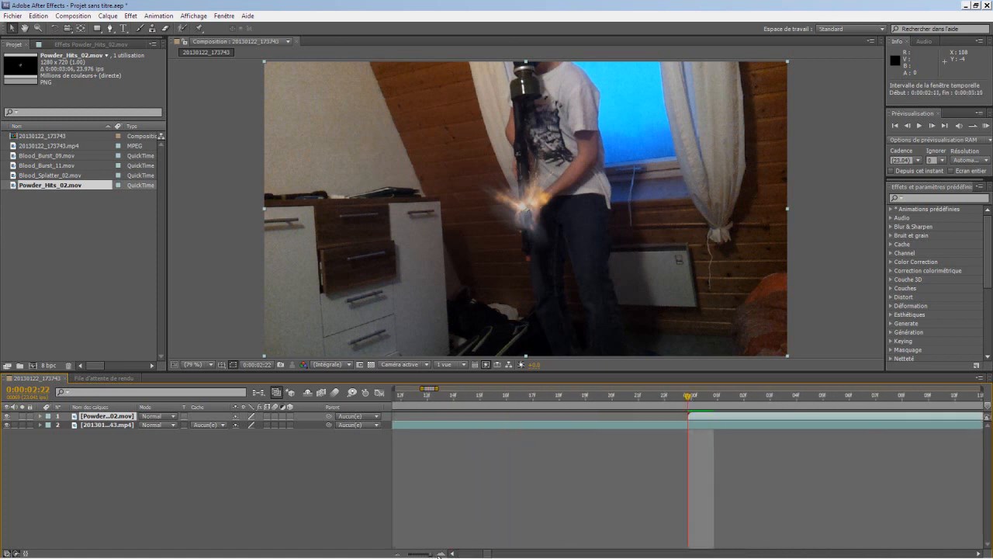
drag(614, 398, 685, 418)
drag(432, 554, 405, 556)
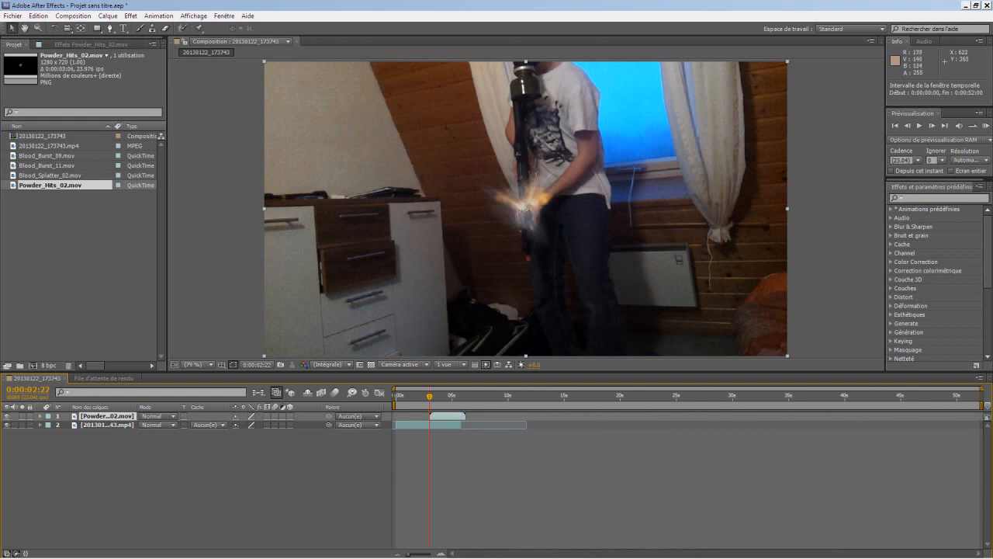
Step: Move the powder hit onto the person's upper chest and scale it down to 36%
drag(520, 210, 558, 85)
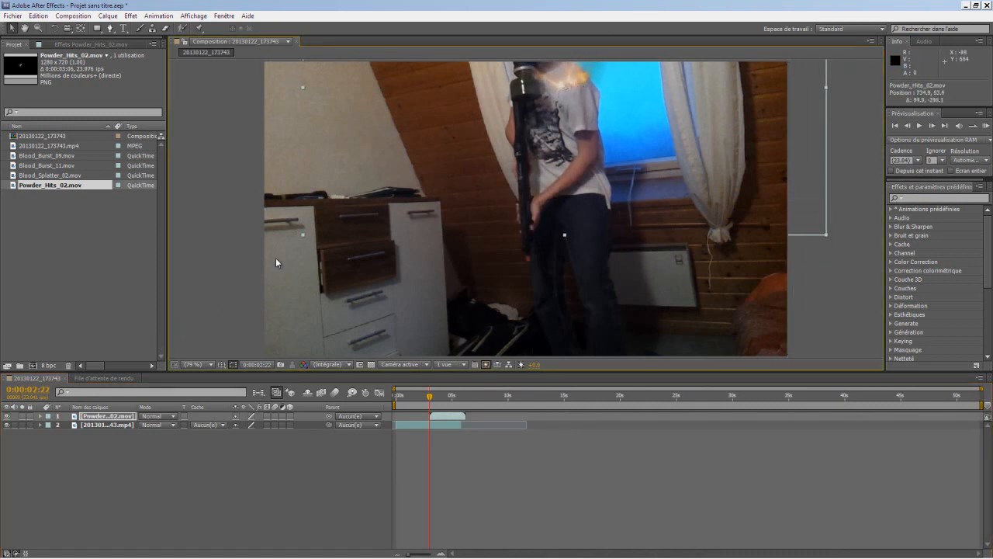
drag(552, 95, 565, 85)
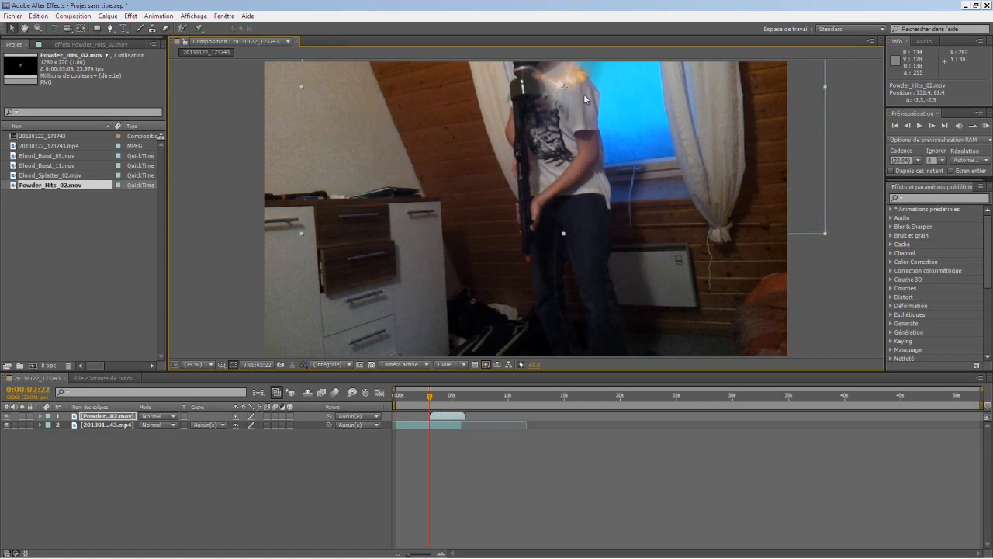
click(41, 416)
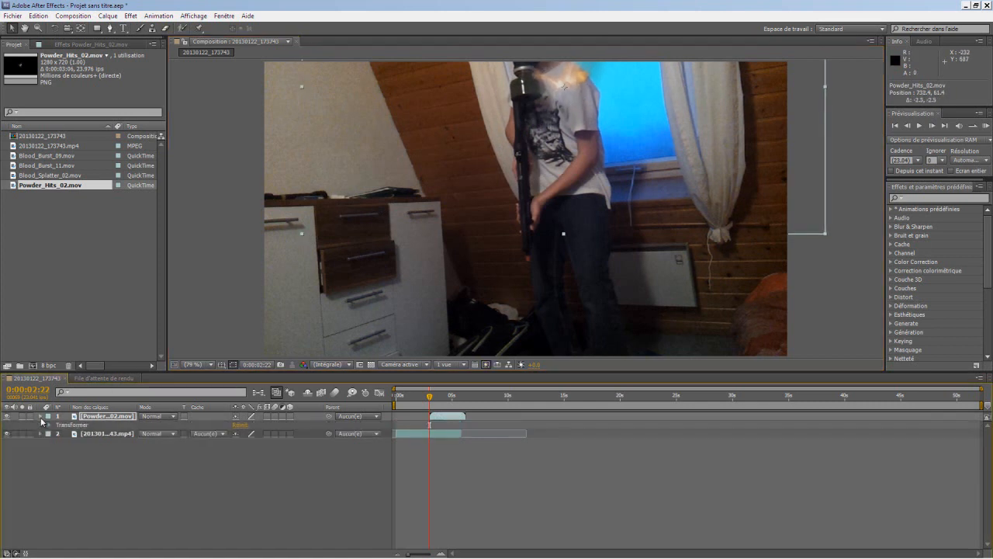
click(50, 424)
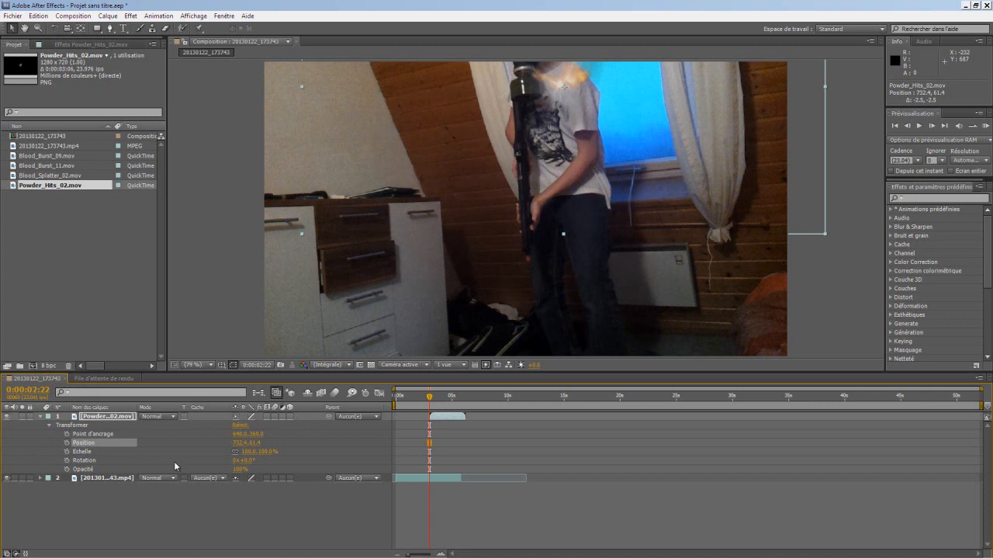
drag(247, 451, 222, 453)
drag(565, 87, 564, 83)
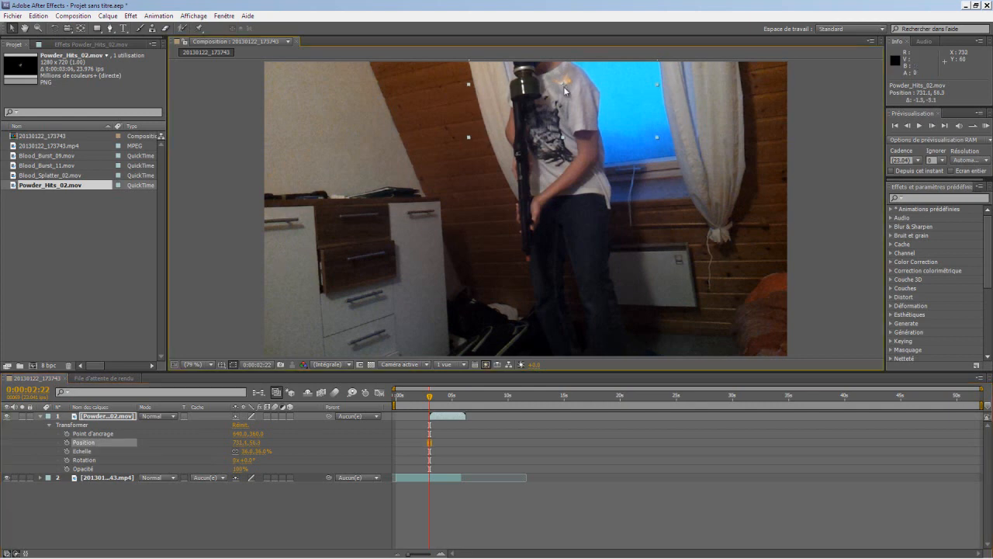
click(40, 417)
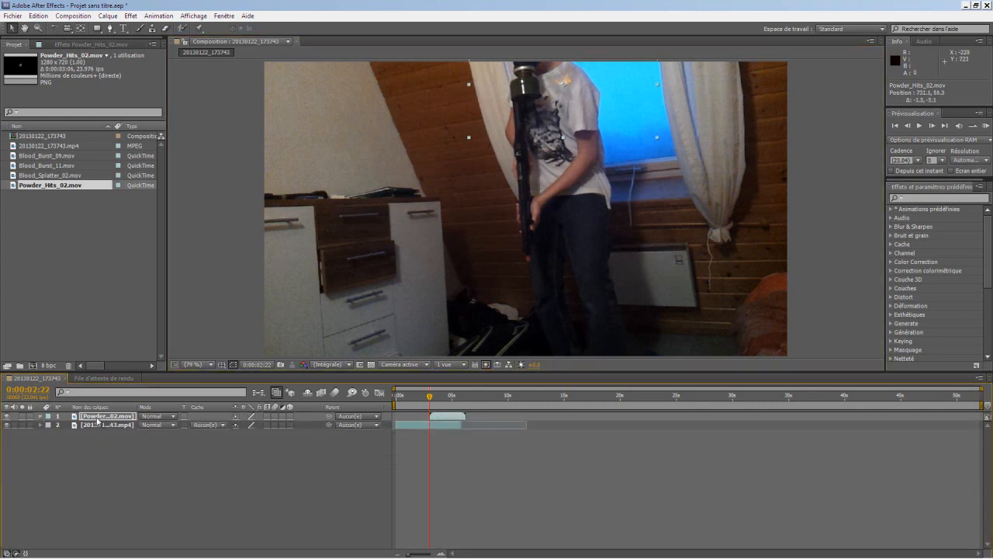
Step: Time-stretch the Powder_Hits_02 layer with a stretch factor of 70, holding its in point in place
right_click(99, 420)
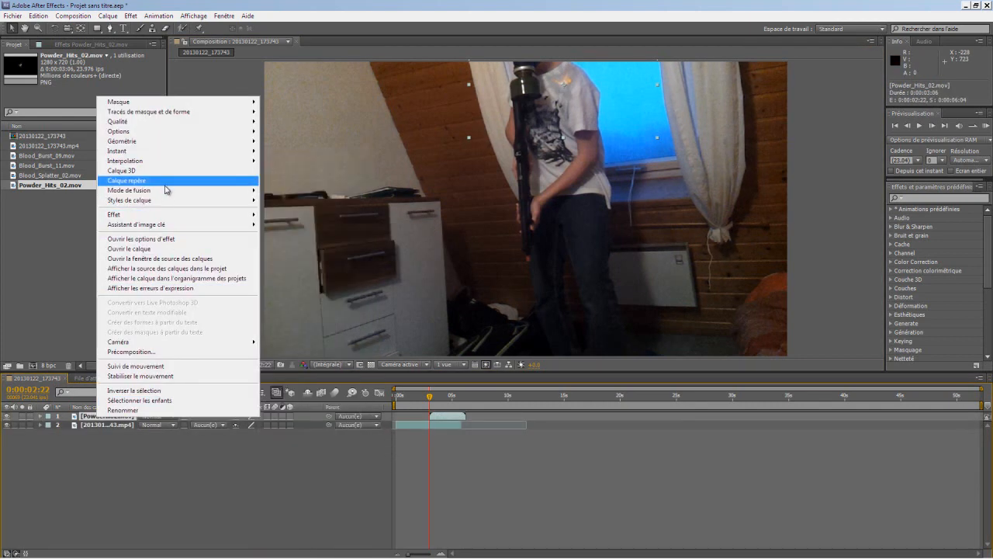
mouse_move(177, 151)
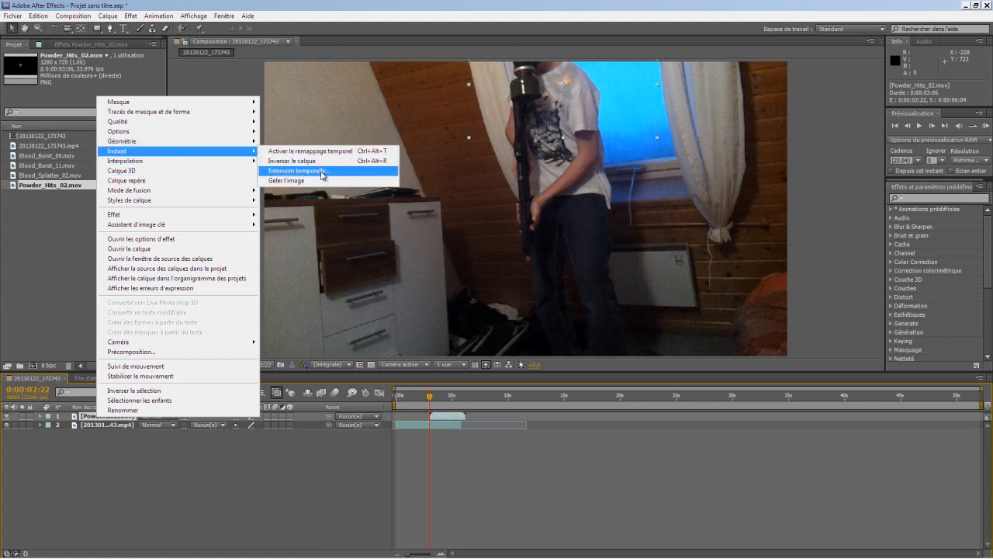
click(321, 171)
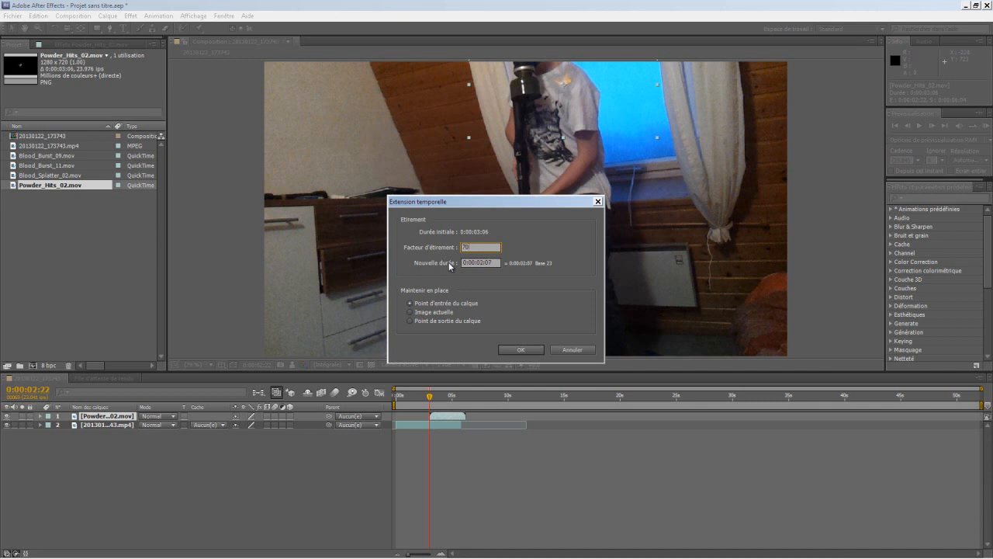
click(532, 350)
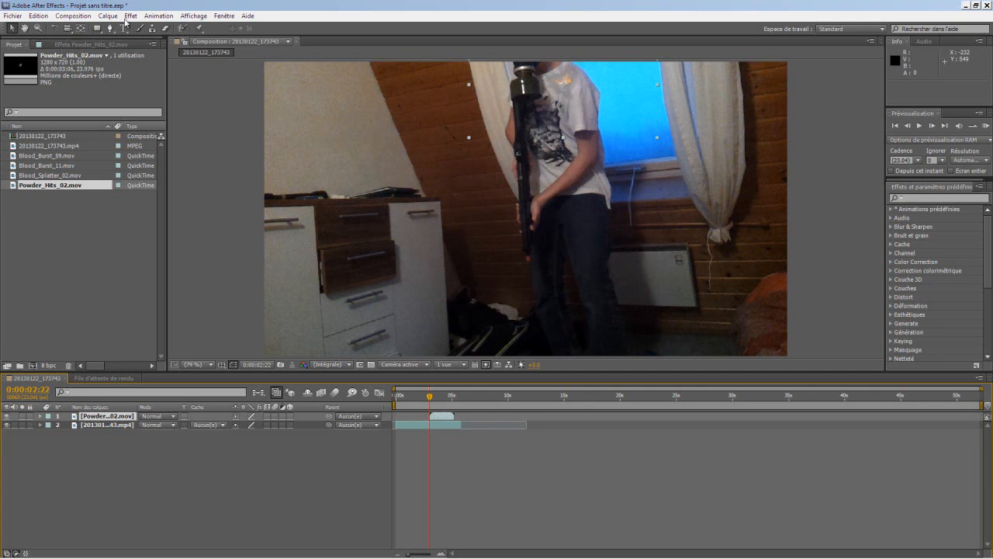
Step: Apply the Teinte colour correction effect to the Powder_Hits_02 layer
click(108, 419)
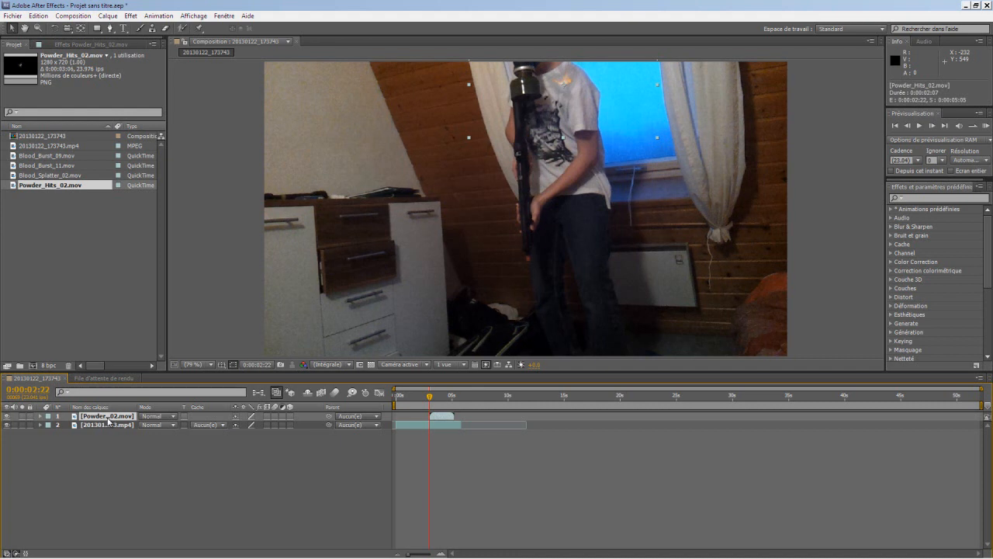
click(137, 18)
mouse_move(196, 124)
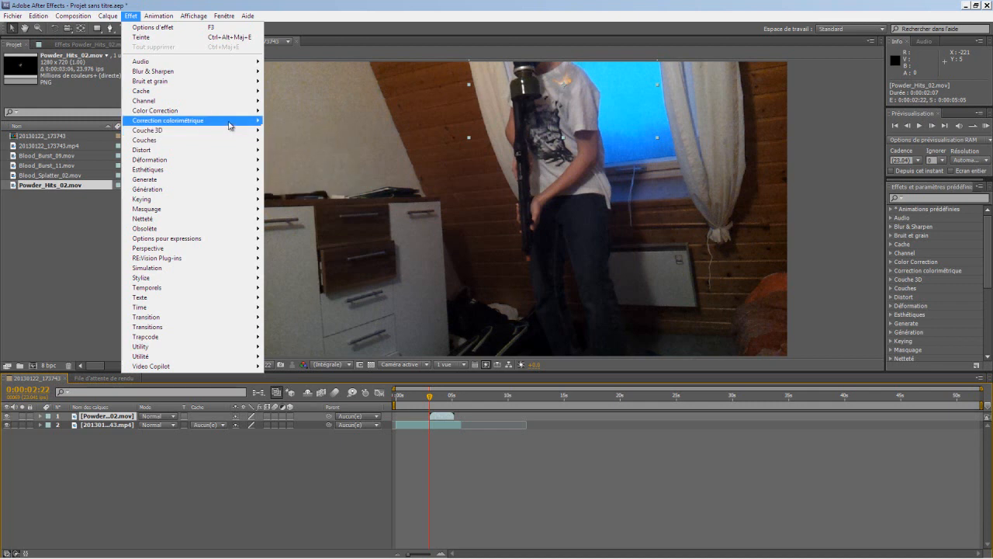
mouse_move(254, 121)
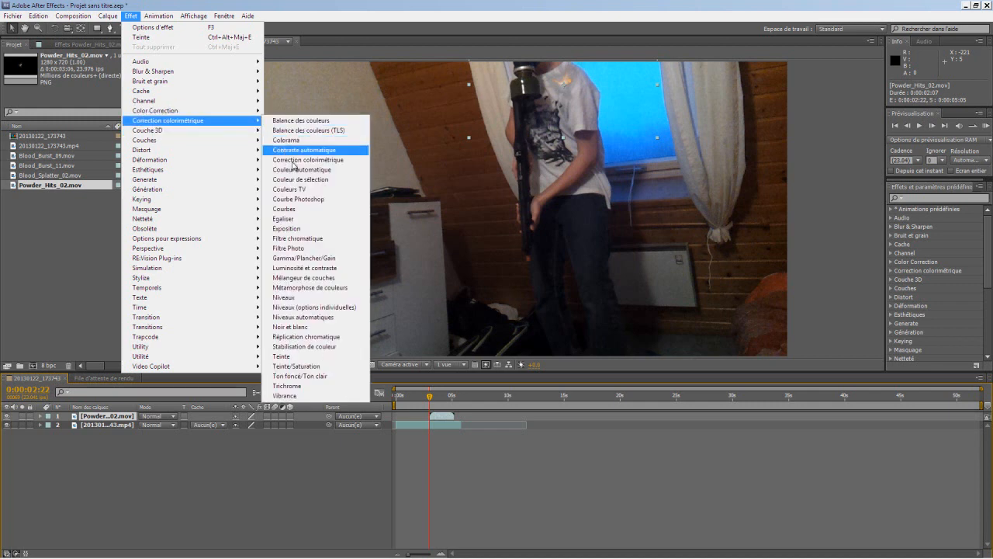
click(327, 357)
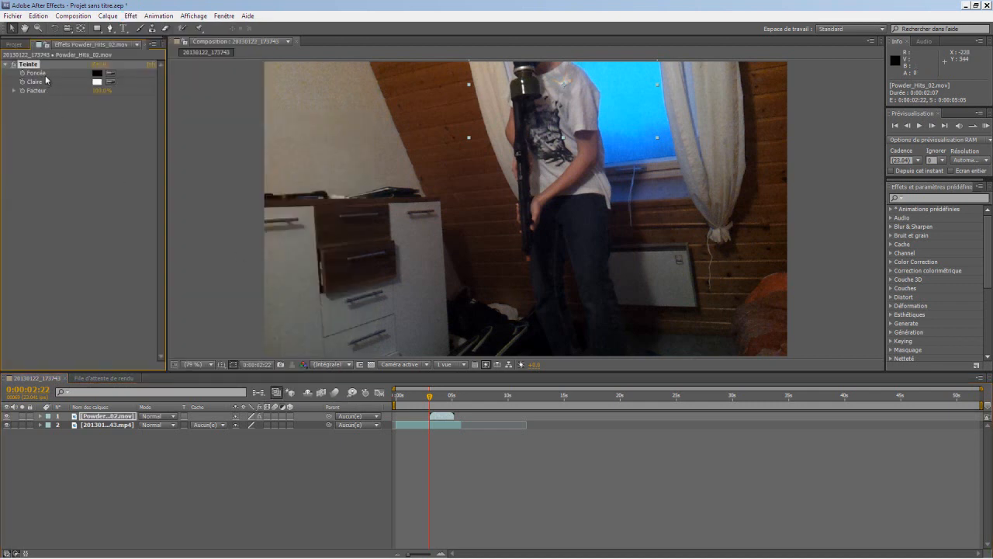
Step: Set the Teinte effect's Claire colour to a strong red
click(15, 44)
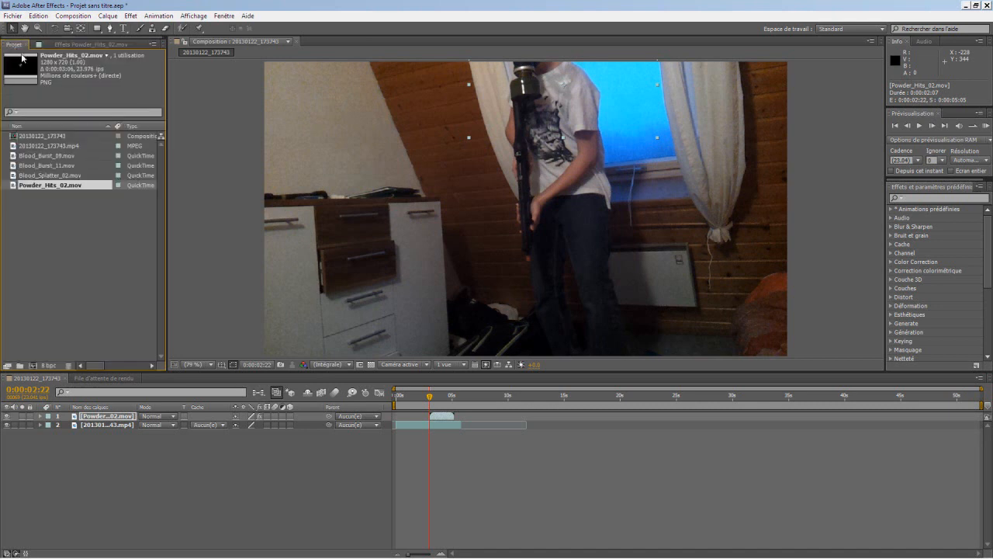
click(78, 46)
click(97, 81)
mouse_move(373, 261)
mouse_down()
mouse_move(466, 226)
mouse_move(479, 246)
mouse_up()
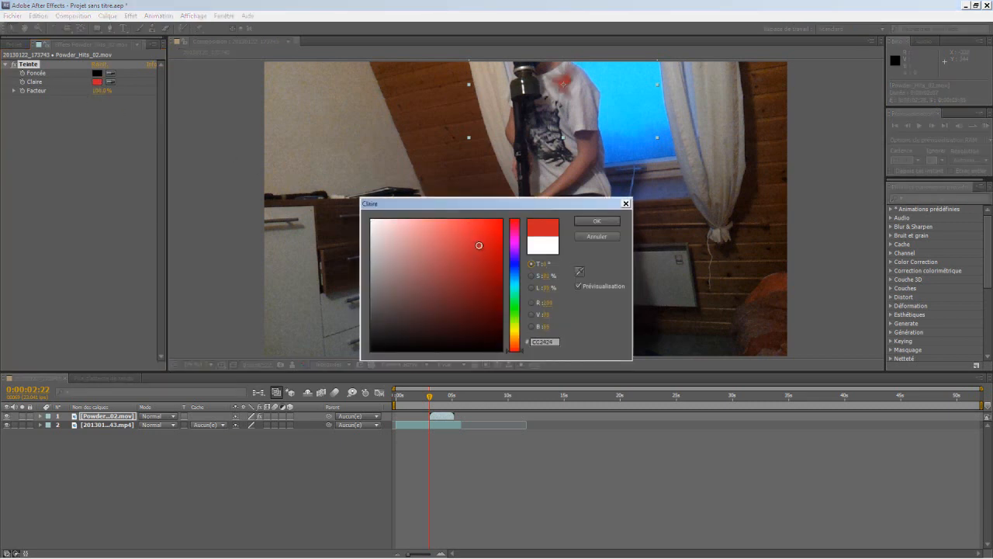
click(596, 221)
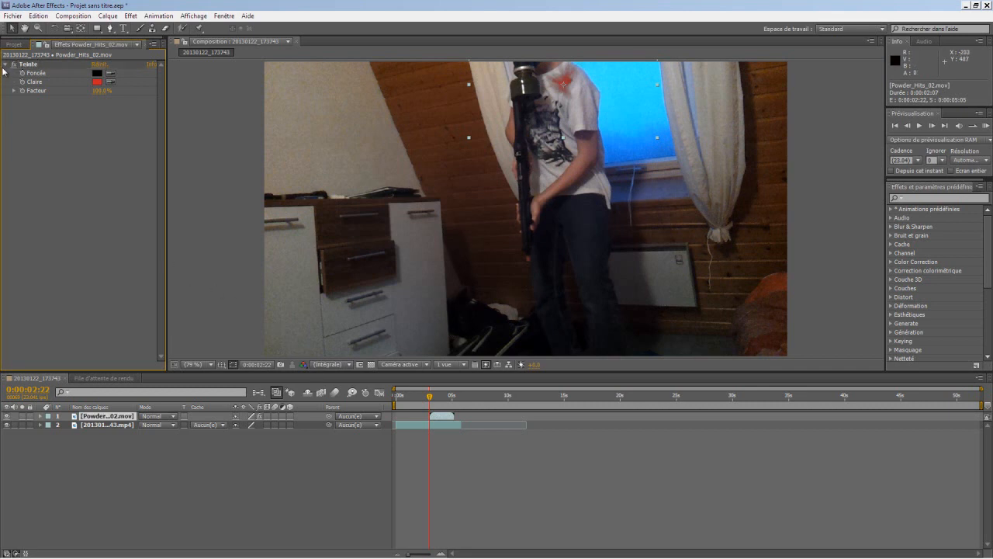
Step: Try Blood_Splatter_02.mov as the top layer around the hit at 0:00:02:22, and delete that layer again
click(14, 44)
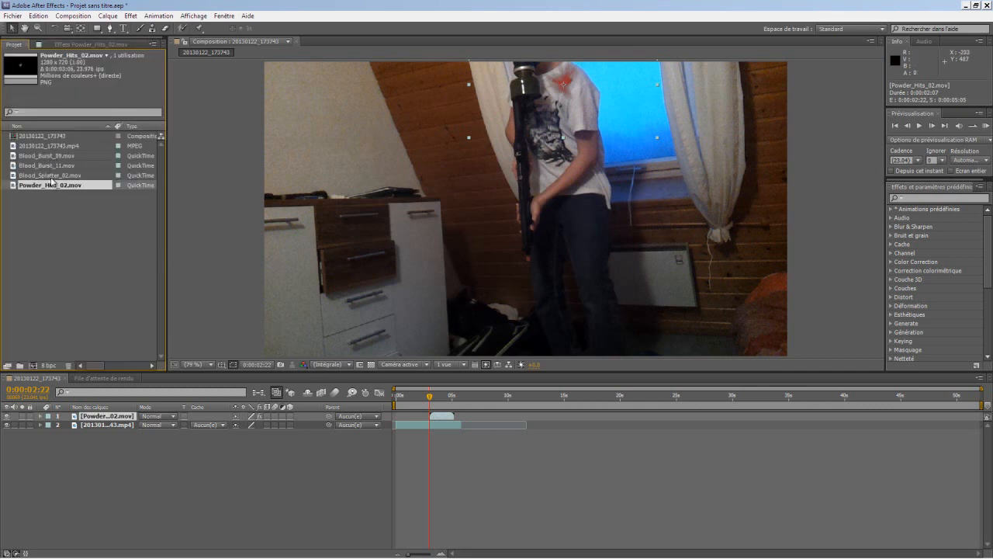
click(50, 176)
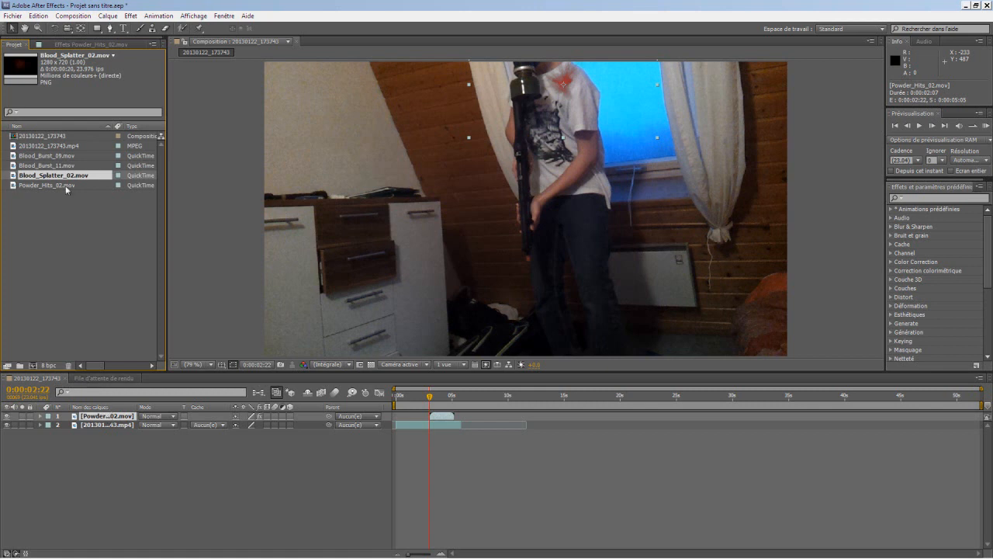
drag(54, 176, 122, 417)
drag(400, 416, 432, 416)
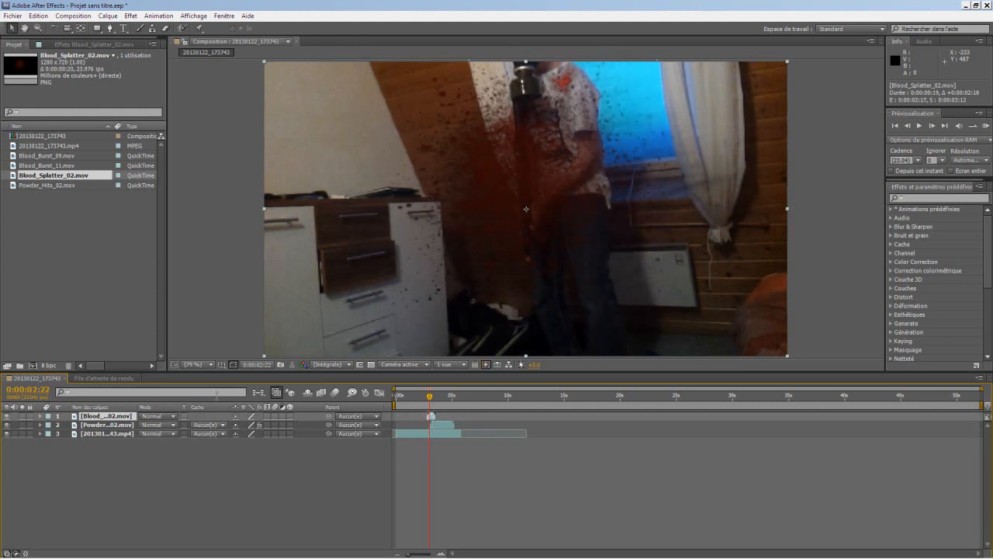
key(Delete)
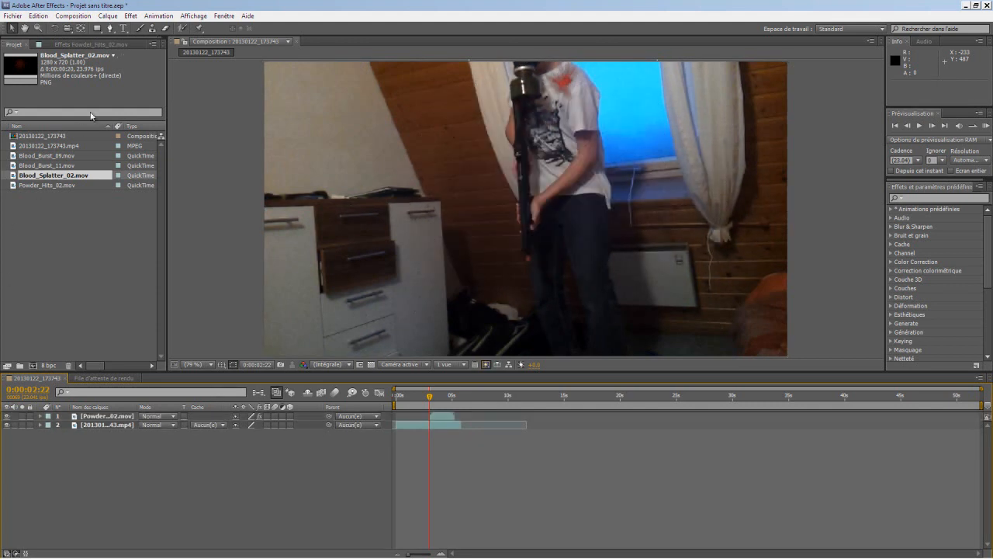
Step: Add Blood_Burst_11.mov to the composition as a new layer above the powder hit
click(60, 166)
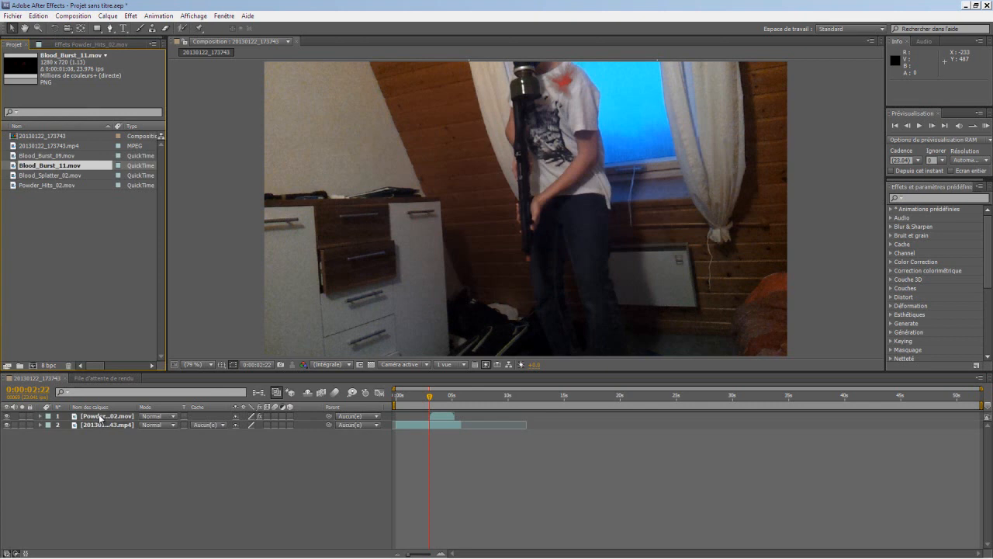
drag(42, 170, 101, 415)
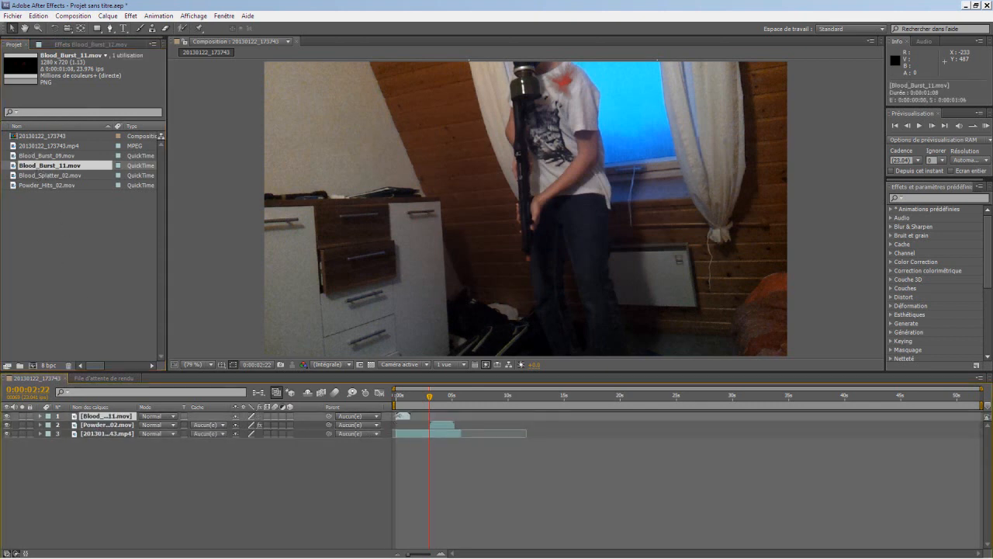
Step: Start the Blood_Burst_11 layer at 0:00:02:22 and time-stretch it to a duration of 0:00:00:22
drag(402, 420, 437, 422)
mouse_move(414, 554)
mouse_down()
mouse_move(458, 553)
mouse_move(400, 554)
mouse_up()
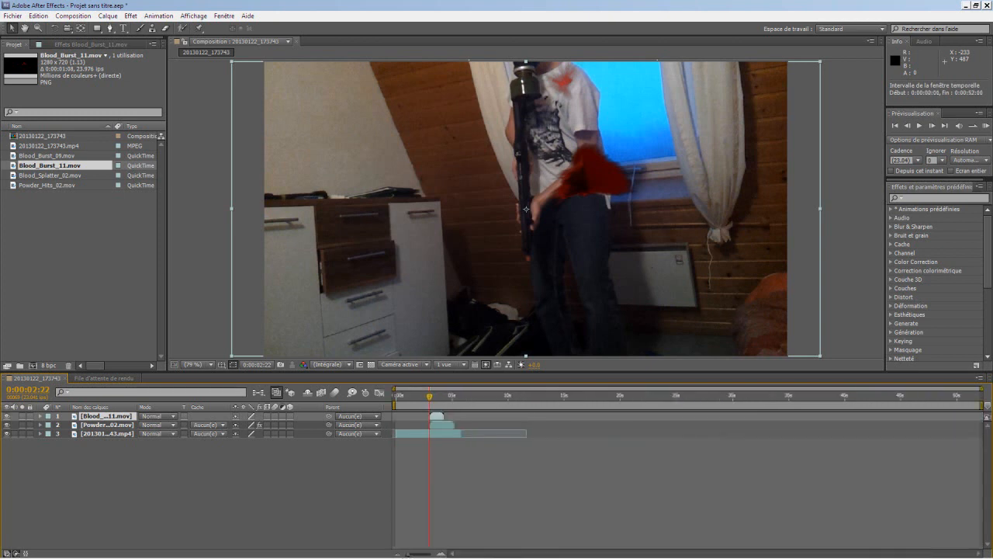
right_click(104, 417)
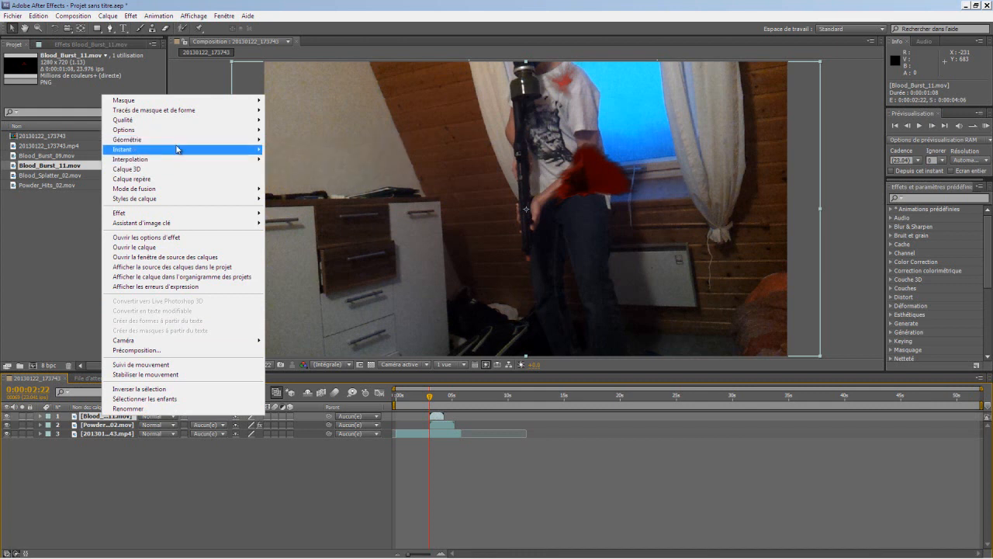
mouse_move(178, 149)
click(309, 169)
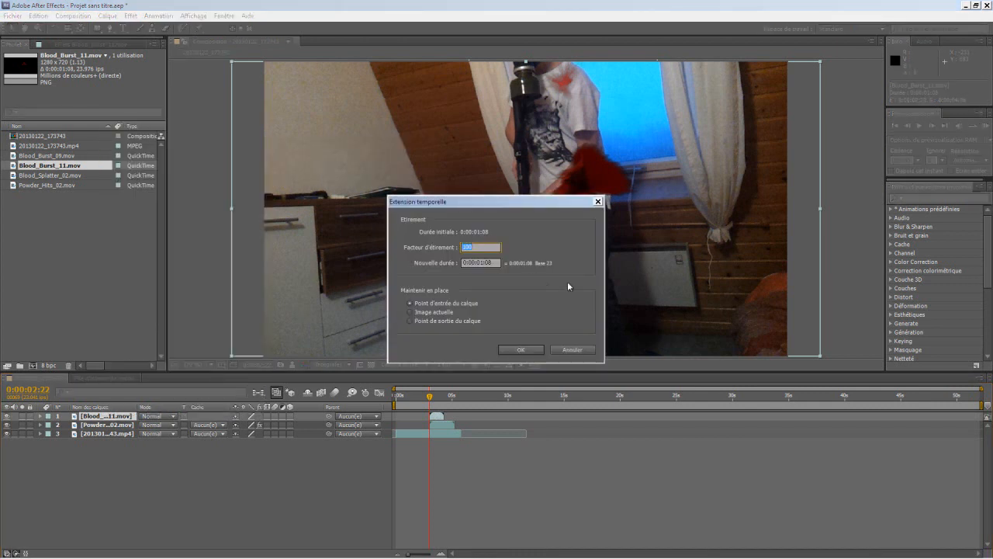
text(10)
key(Return)
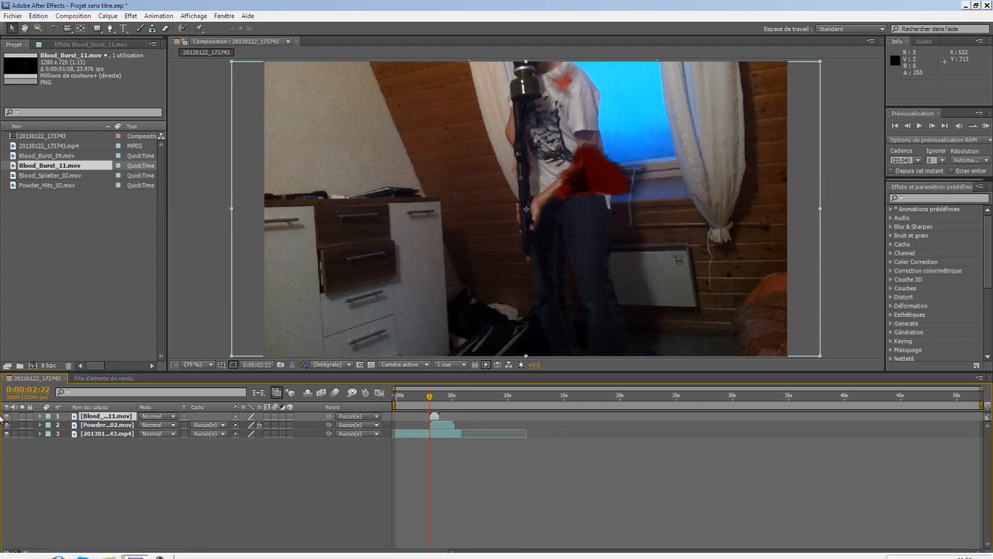
Step: Scale the Blood_Burst_11 layer to 16% and place it over the chest hit at about 707, 64
click(115, 410)
click(118, 417)
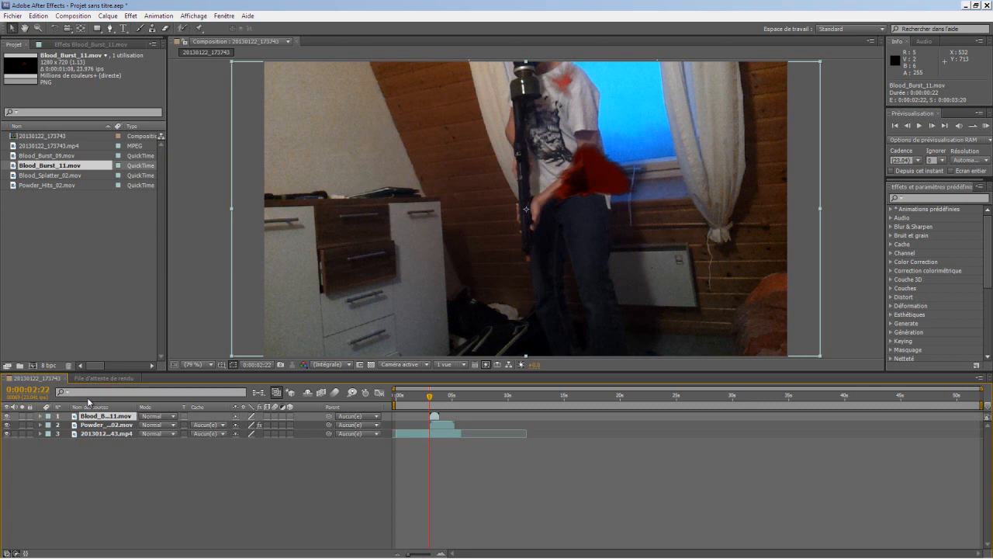
drag(553, 201, 509, 63)
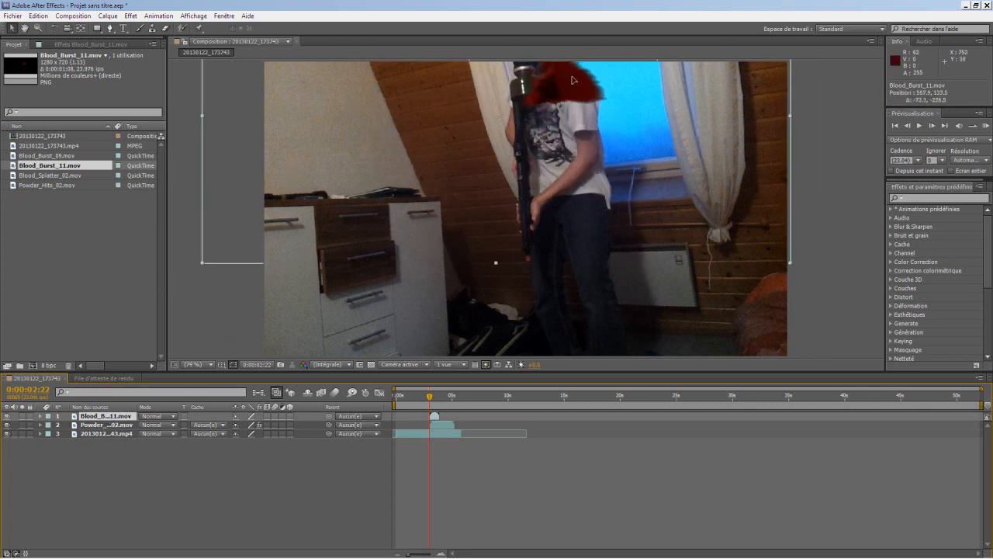
click(40, 416)
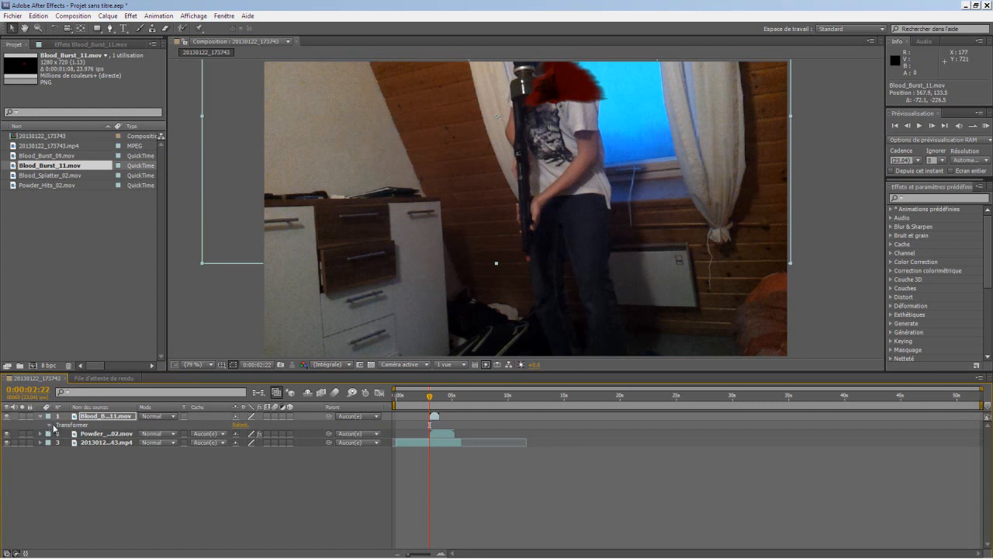
click(51, 425)
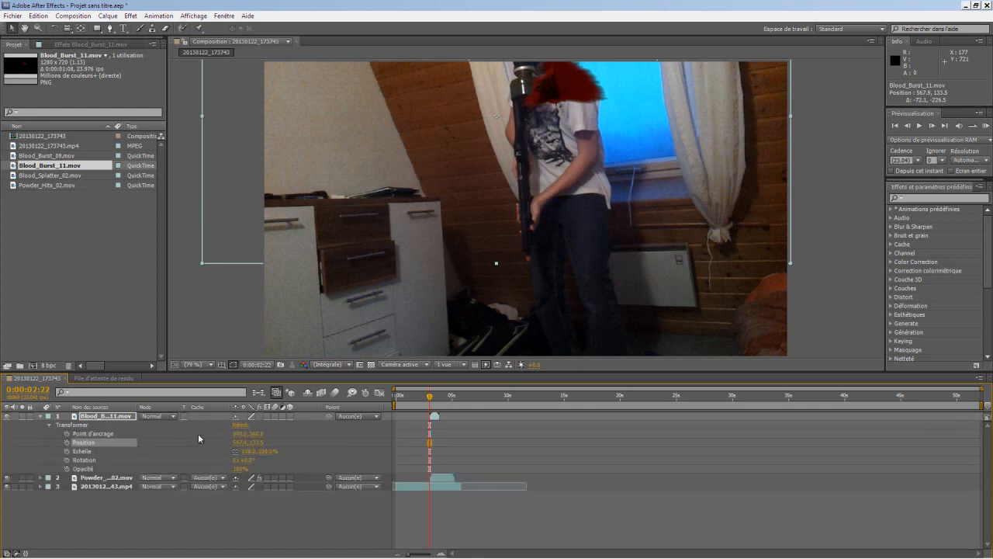
drag(249, 457, 198, 447)
drag(505, 109, 557, 80)
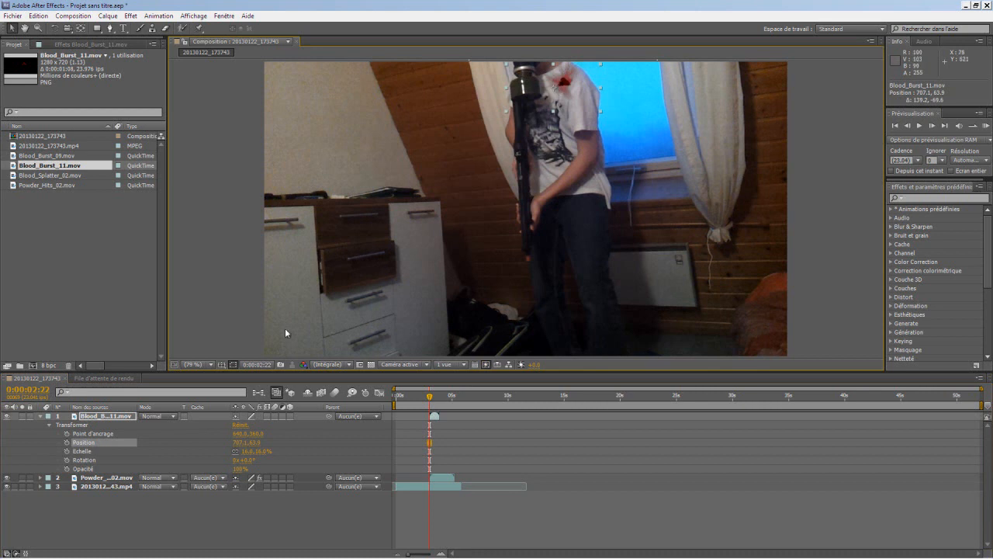
click(41, 417)
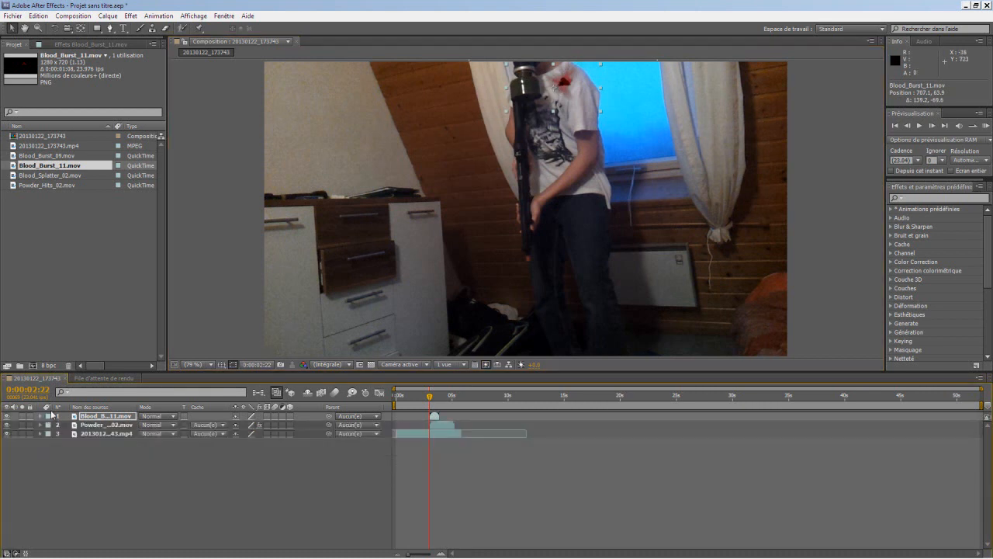
Step: Move the Blood_Burst_11 layer below the powder hit layer and apply the Teinte colour correction effect to it
click(113, 417)
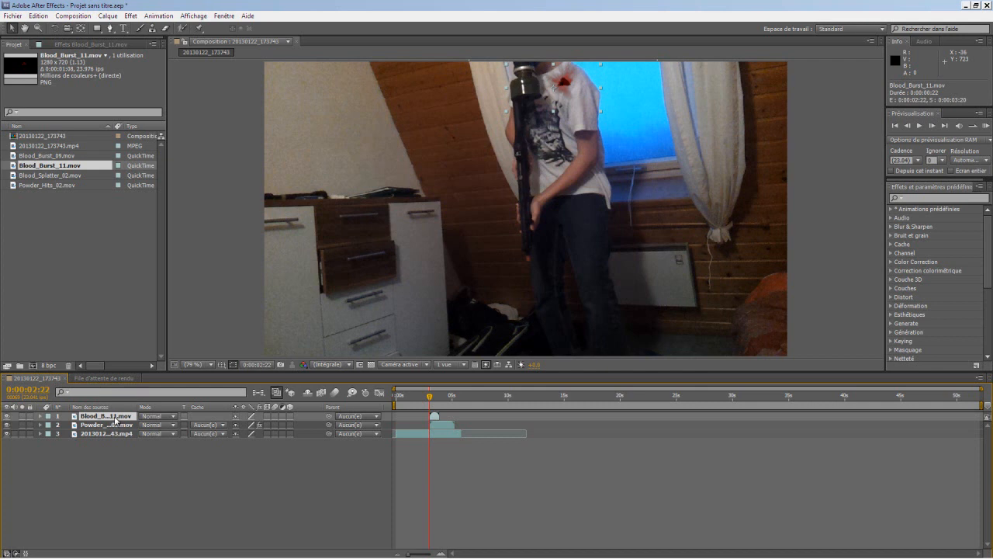
drag(115, 420, 114, 433)
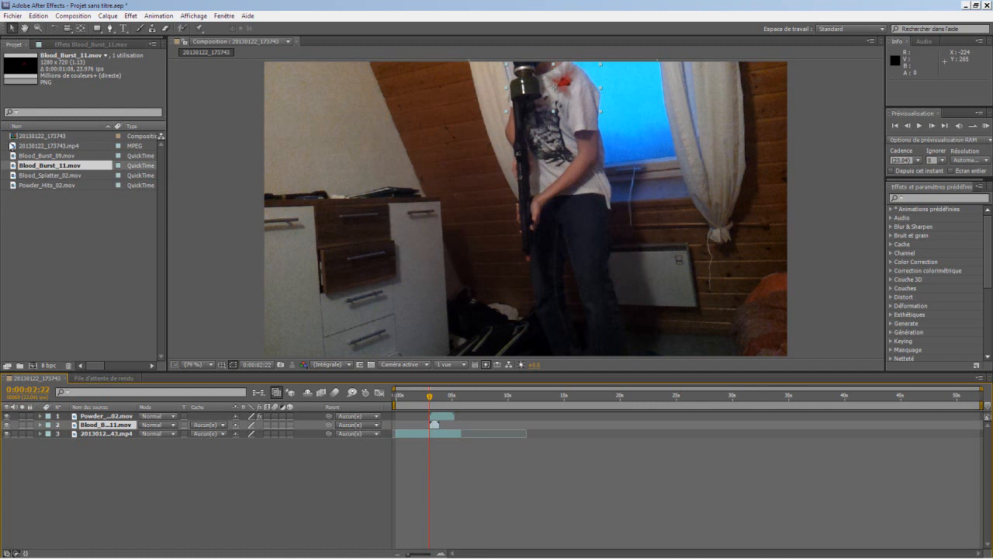
click(130, 15)
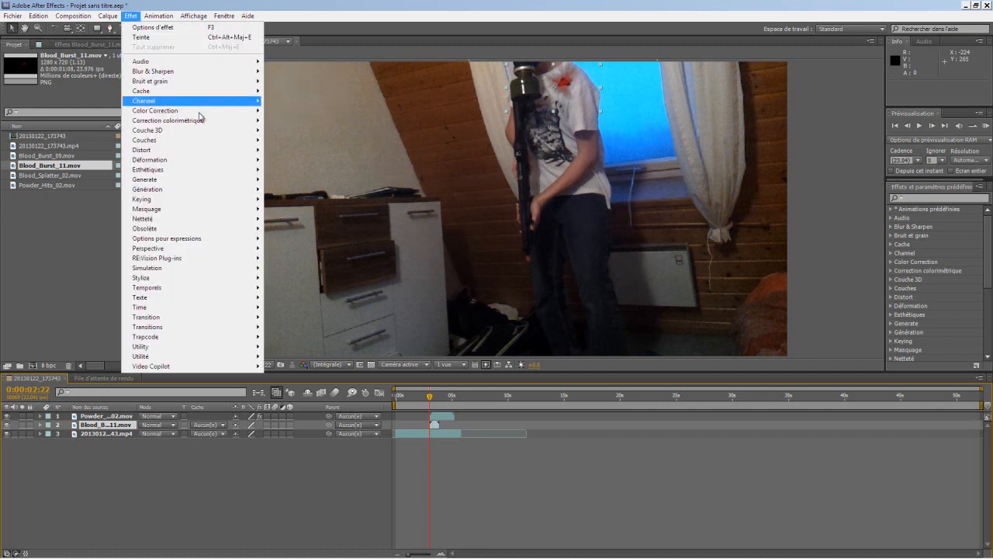
click(132, 17)
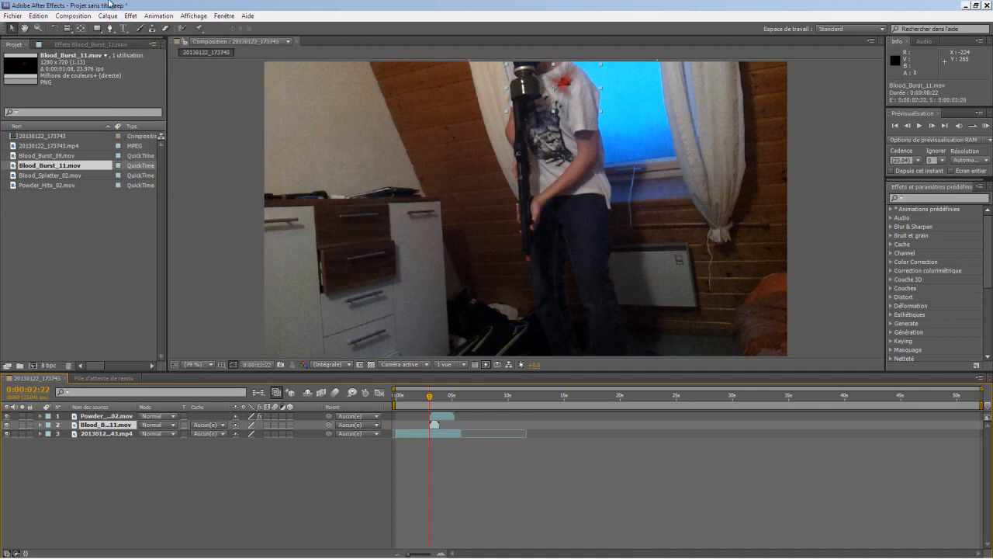
click(132, 16)
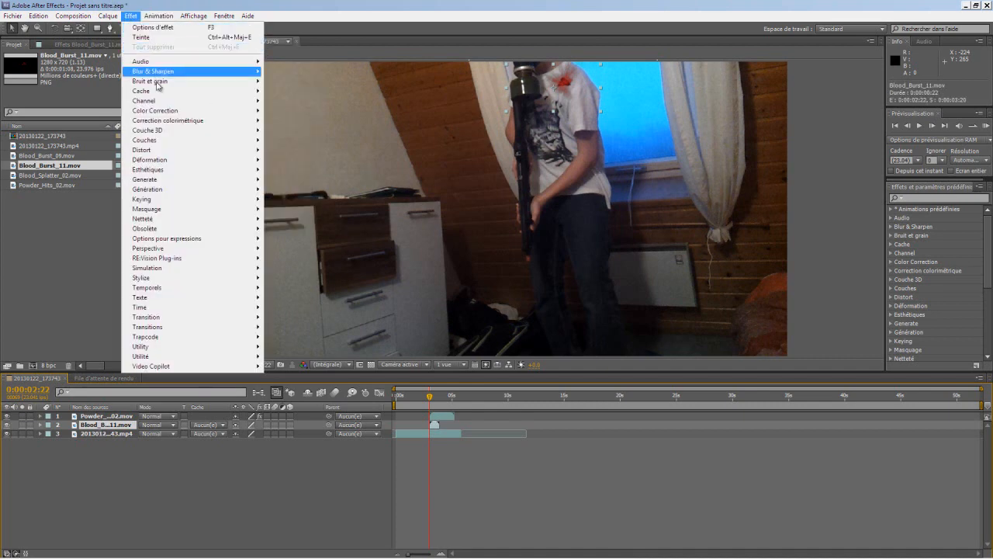
mouse_move(182, 129)
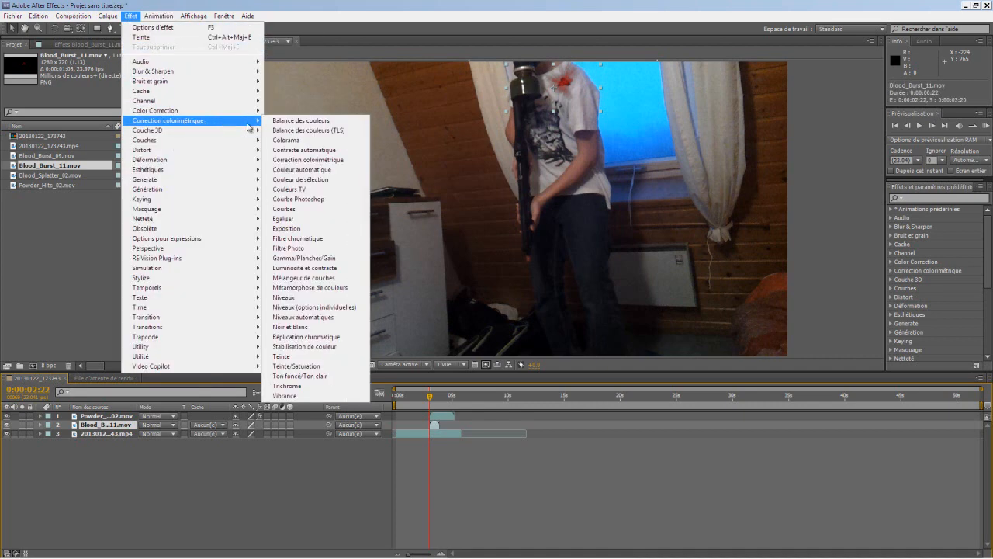
mouse_move(259, 122)
click(303, 357)
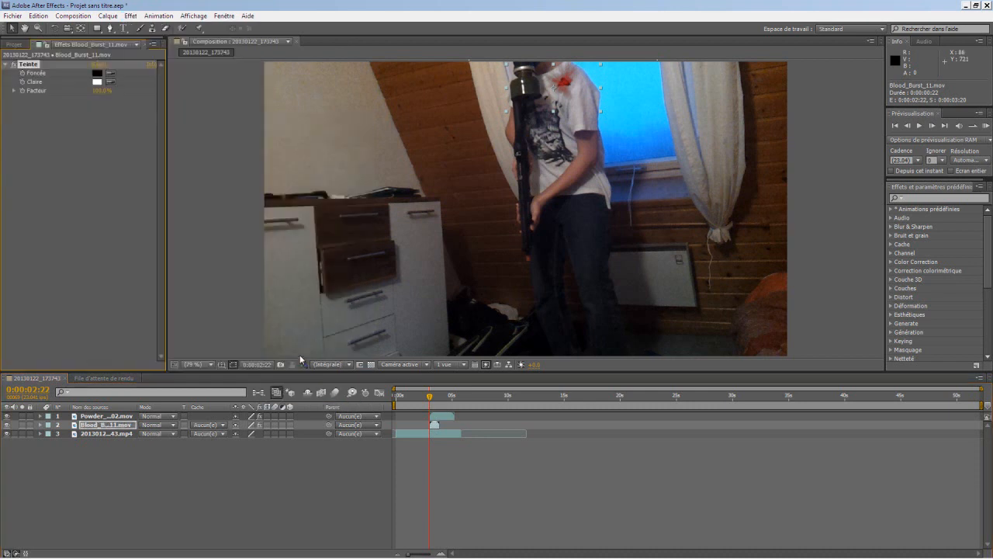
Step: Set the Foncée colour of the Blood_Burst_11 layer's Teinte effect to the muted red 953A3A
click(96, 81)
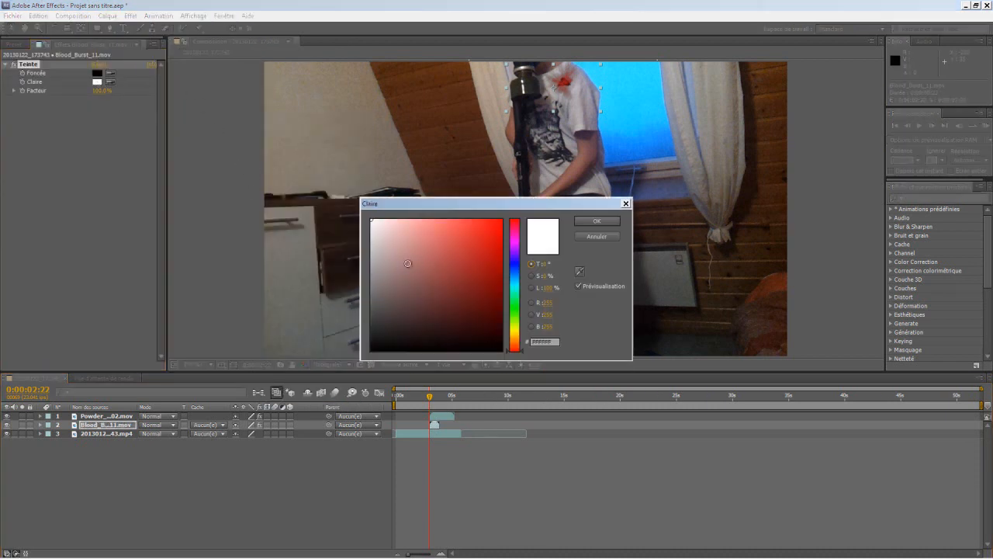
click(582, 235)
click(99, 74)
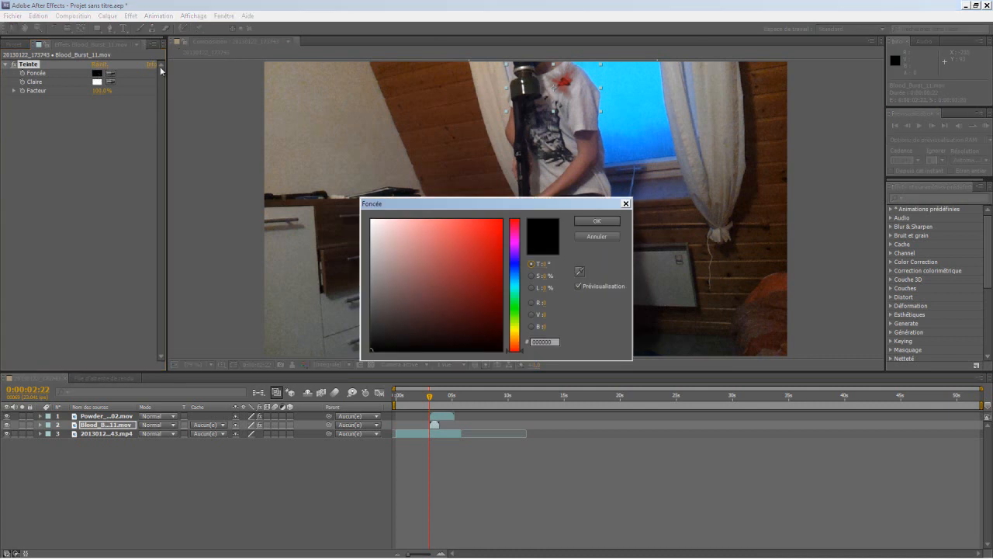
mouse_move(385, 323)
mouse_down()
mouse_move(427, 313)
mouse_move(468, 251)
mouse_move(440, 305)
mouse_move(451, 274)
mouse_up()
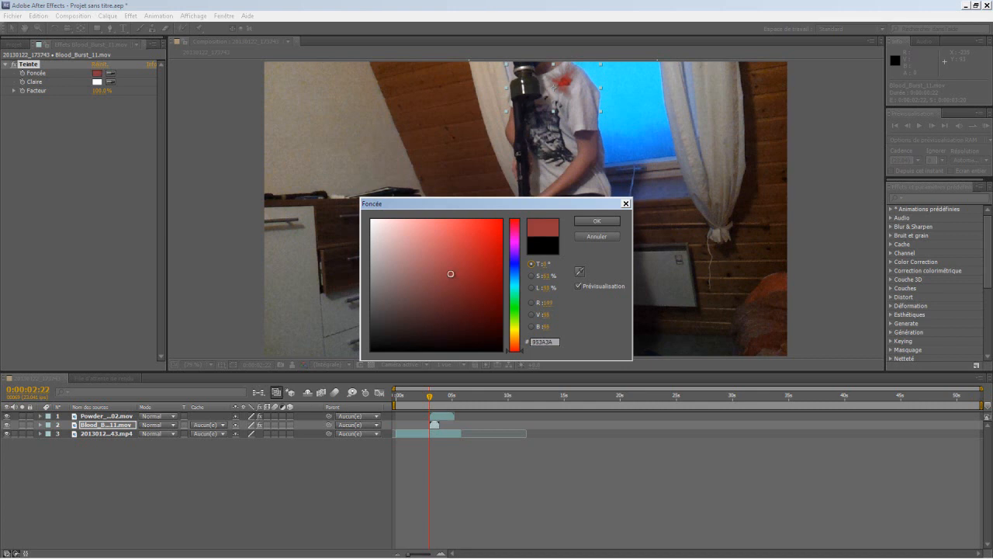
click(597, 221)
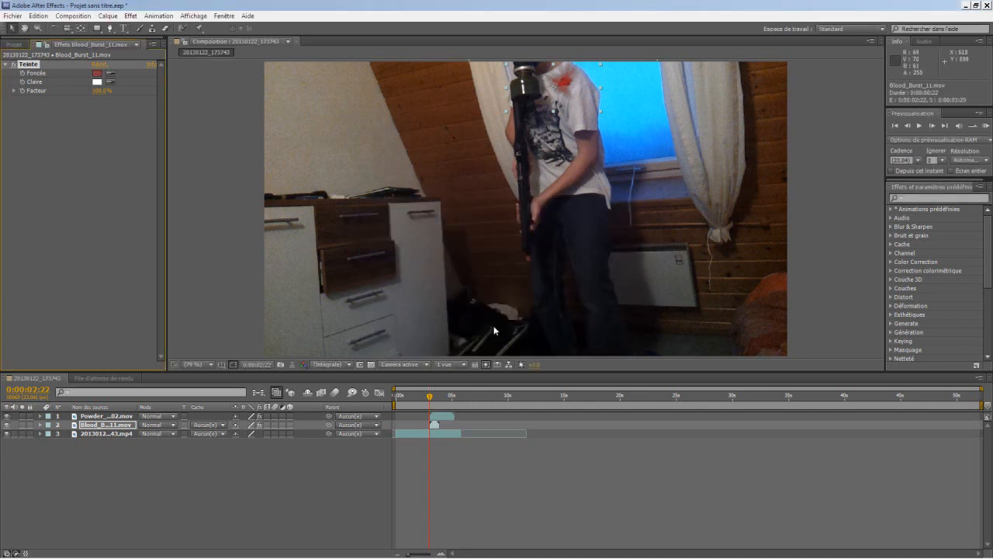
Step: Play a RAM preview of the composition and check the frames around the hit at 0:00:02:22
click(990, 127)
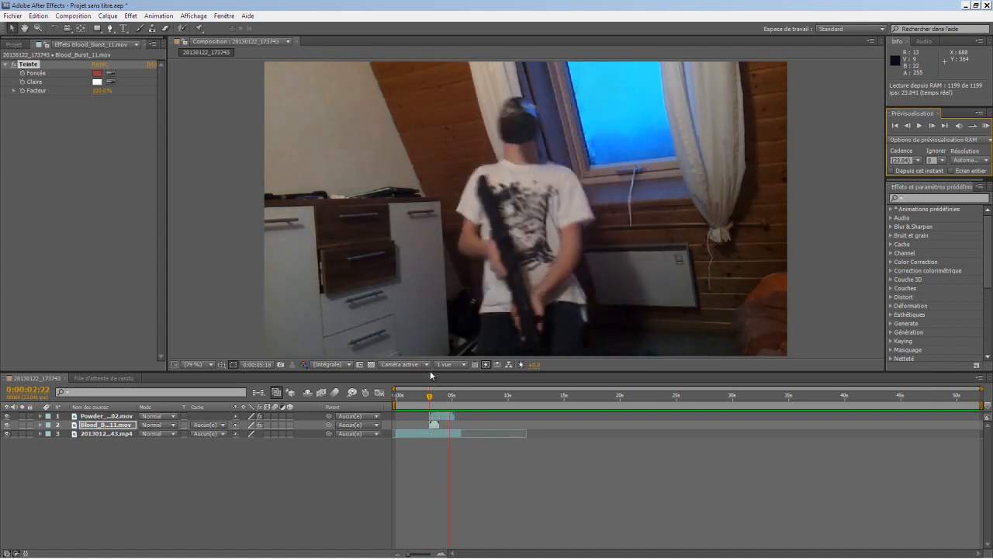
drag(435, 399, 428, 399)
click(934, 127)
click(934, 127)
Step: Hide the powder and Blood_Burst_11 layers, and add Blood_Burst_09.mov as the top layer starting at 0:00:02:22
click(23, 458)
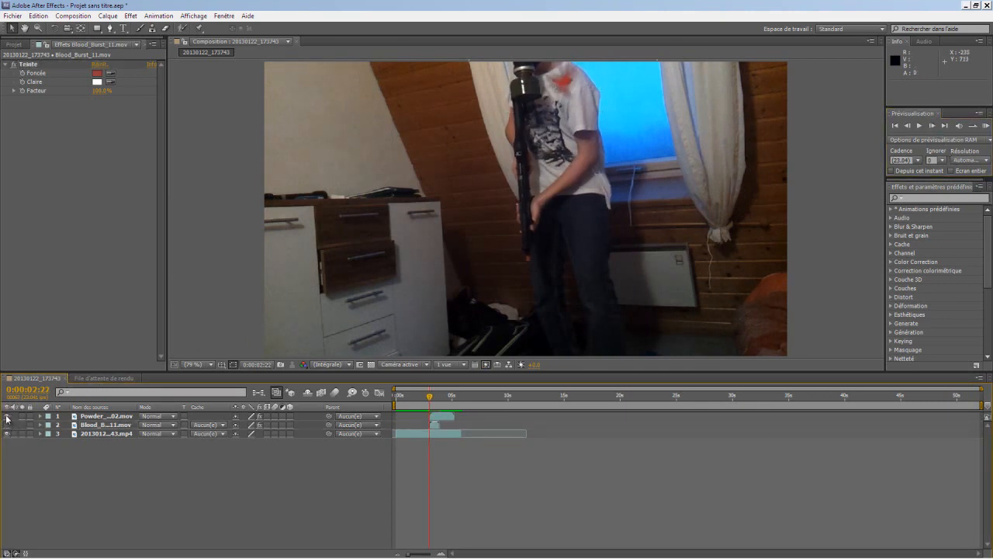
click(7, 418)
click(13, 45)
click(60, 209)
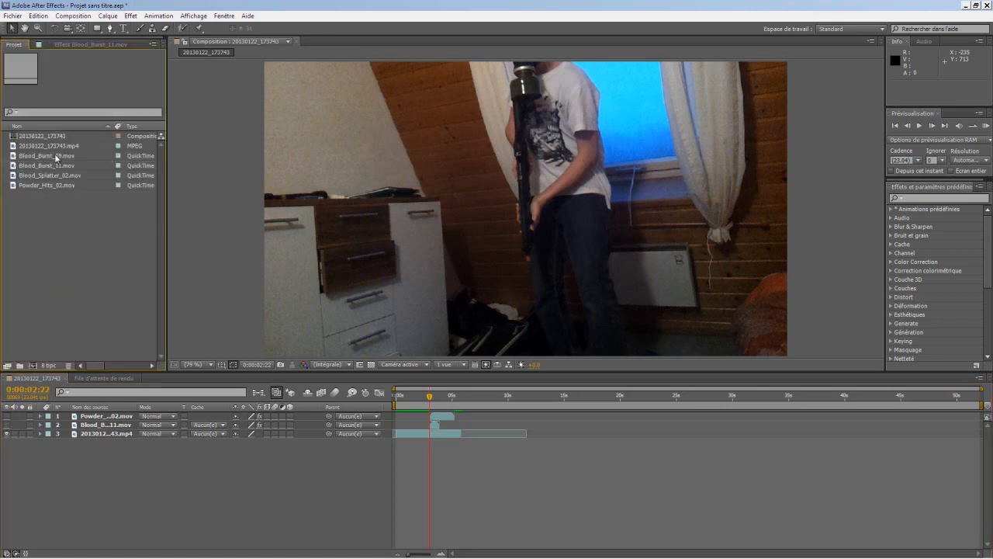
click(56, 157)
drag(56, 157, 93, 414)
drag(412, 415, 444, 427)
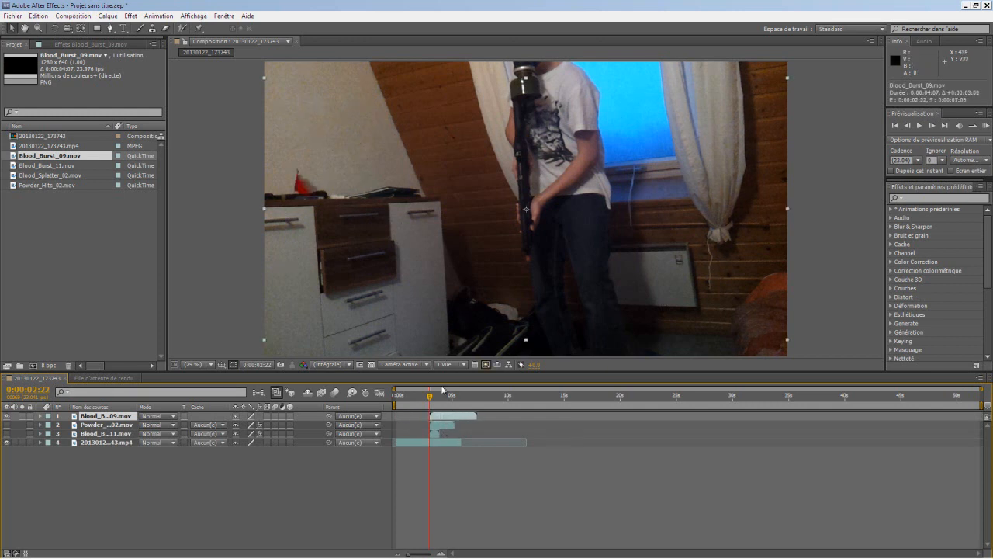
Step: Time-stretch the Blood_Burst_09 layer with a factor of 70 and move its burst to the shoulder edge, at about 1347, 113
right_click(91, 417)
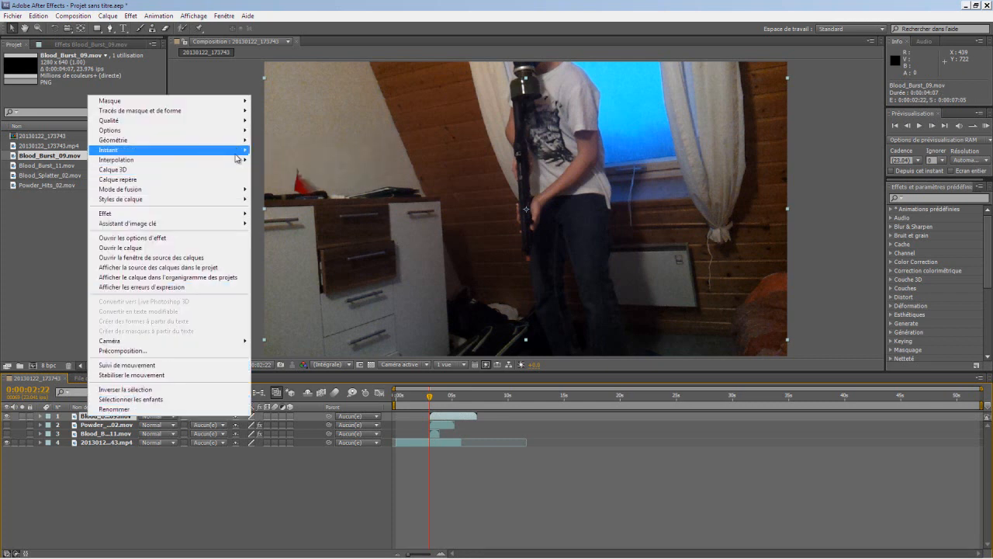
mouse_move(231, 154)
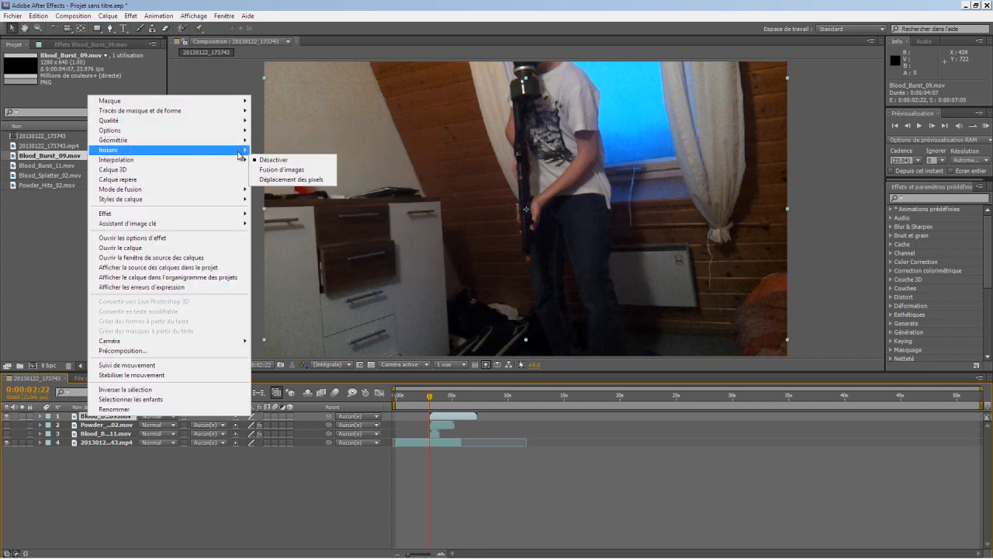
click(292, 171)
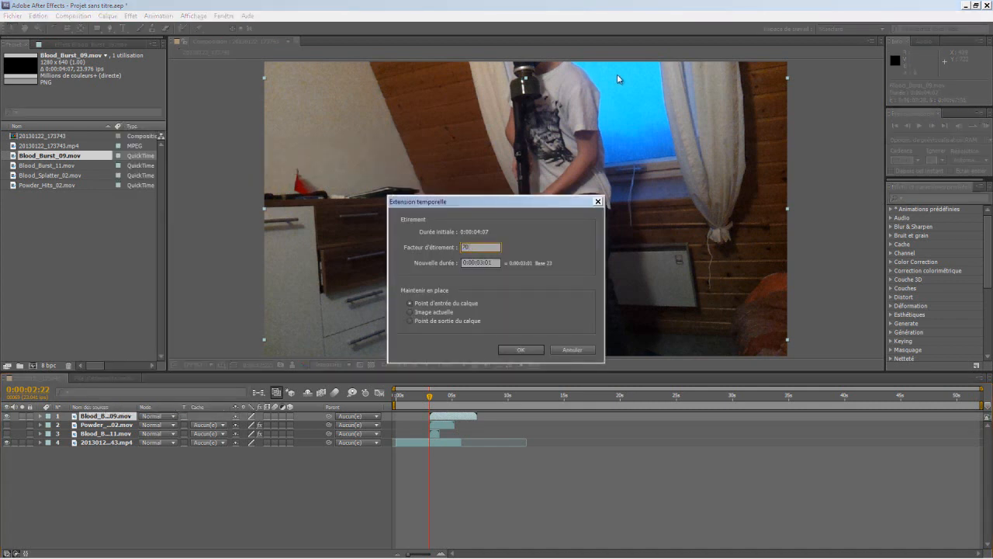
key(Return)
drag(307, 199, 606, 100)
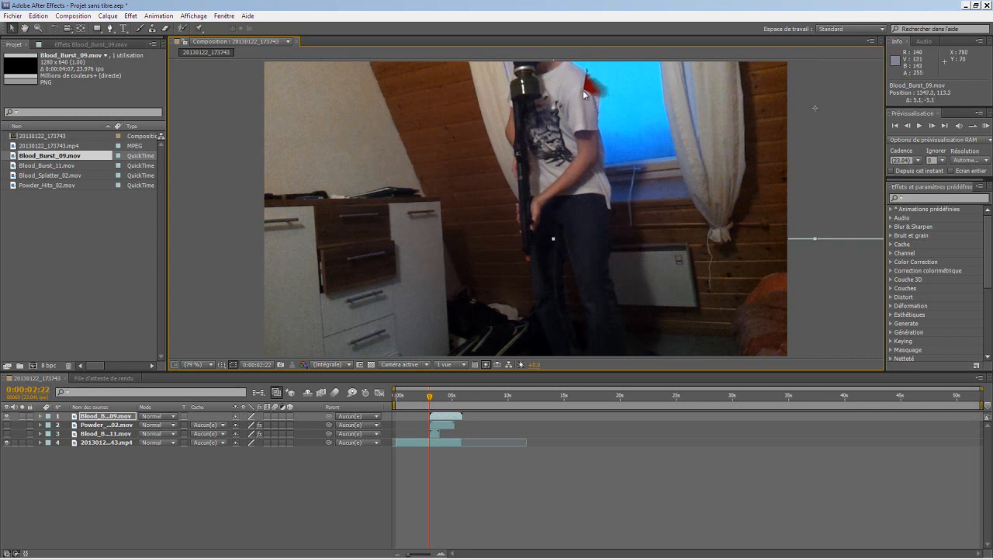
Step: Turn the Blood_Burst_09 layer into a 3D layer
click(290, 416)
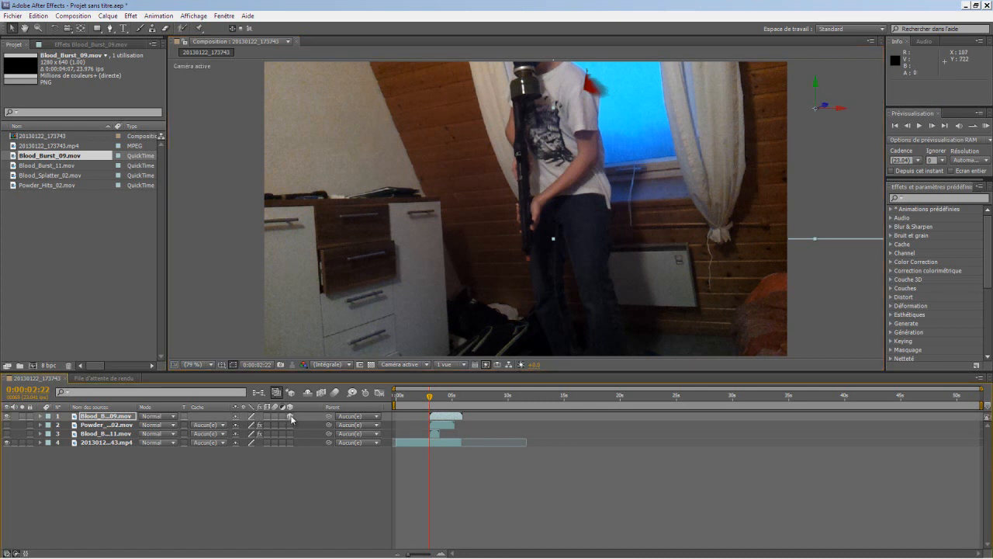
click(290, 416)
click(99, 417)
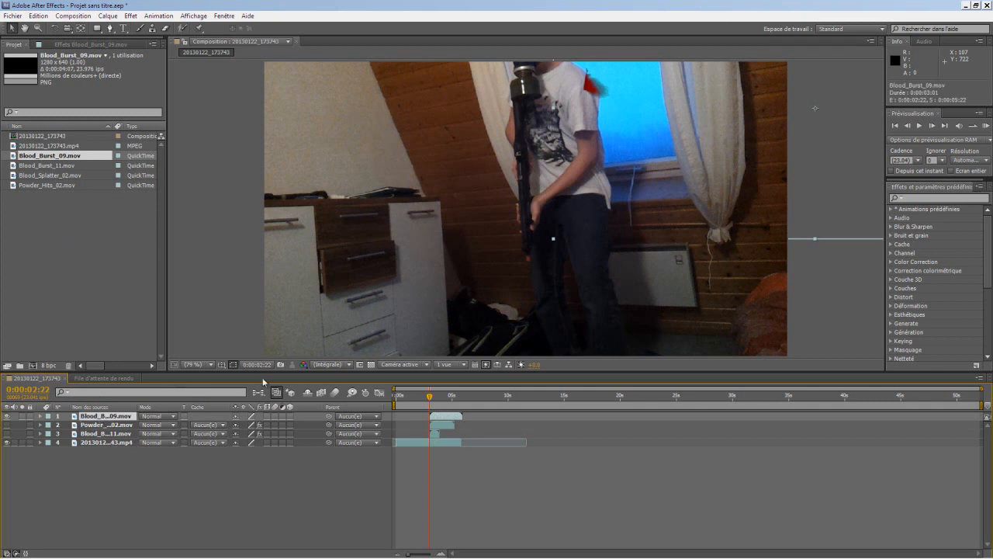
click(290, 416)
click(291, 416)
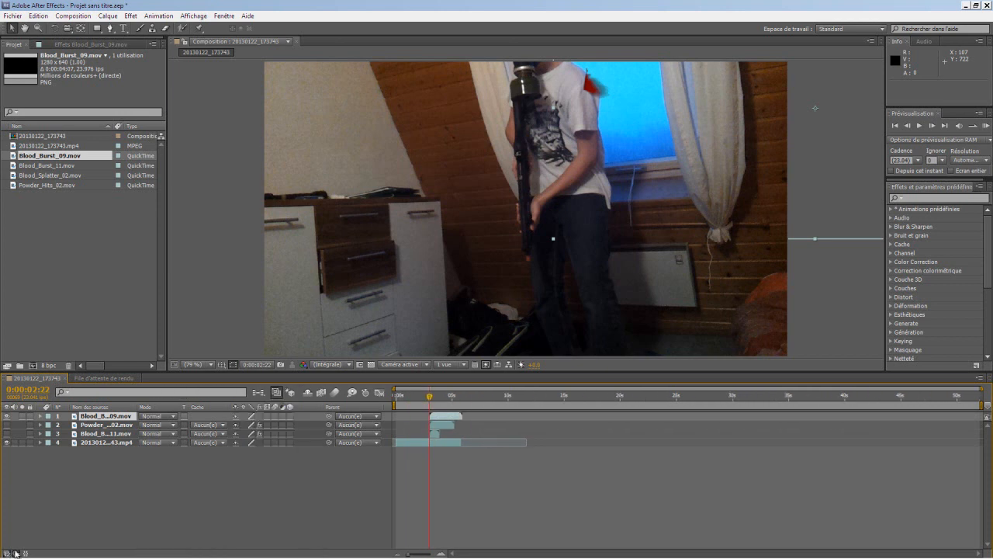
click(291, 416)
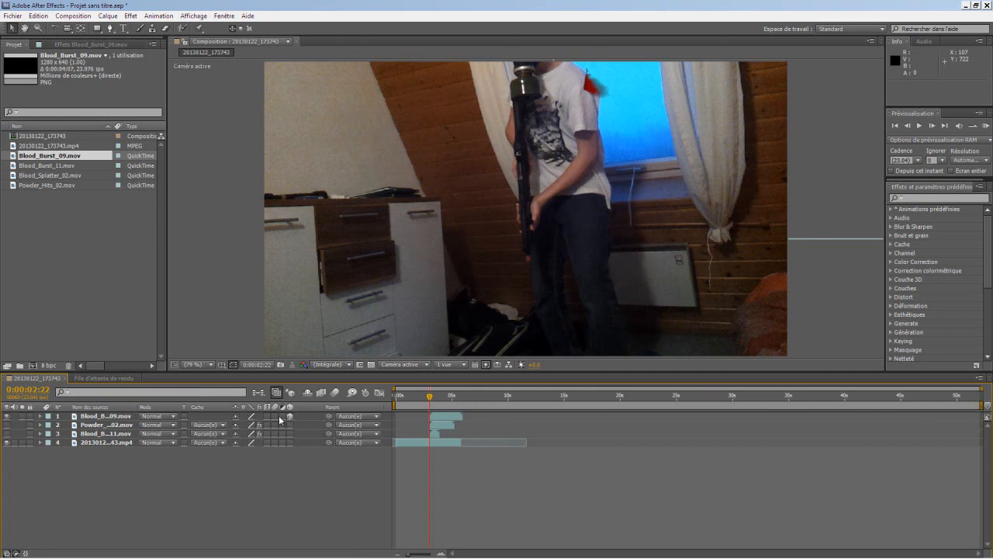
Step: Rotate the Blood_Burst_09 layer to X 22° and Y -32°, and move its burst back to the shoulder edge, at about 1242, 64.5
click(40, 416)
click(49, 426)
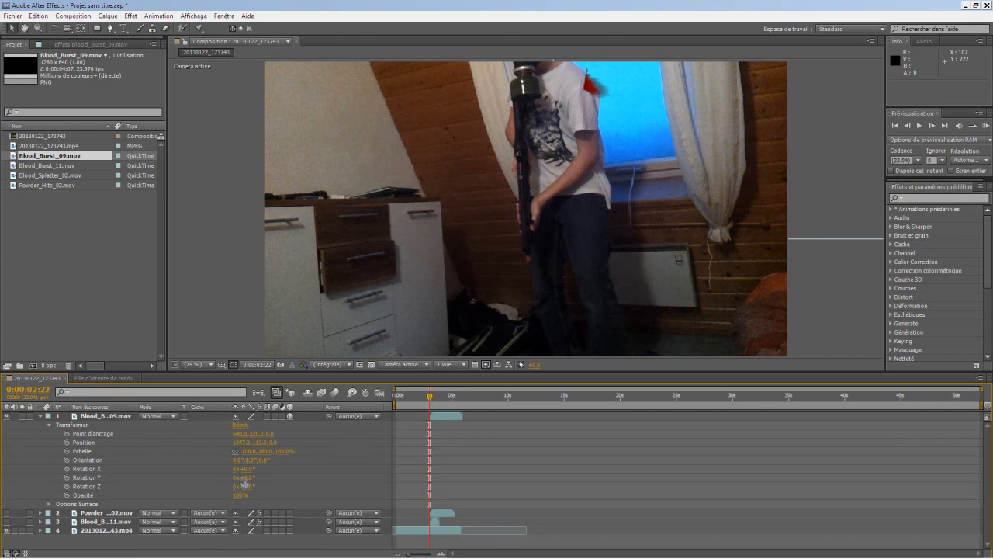
mouse_move(246, 478)
mouse_down()
mouse_move(213, 479)
mouse_move(270, 477)
mouse_move(251, 478)
mouse_up()
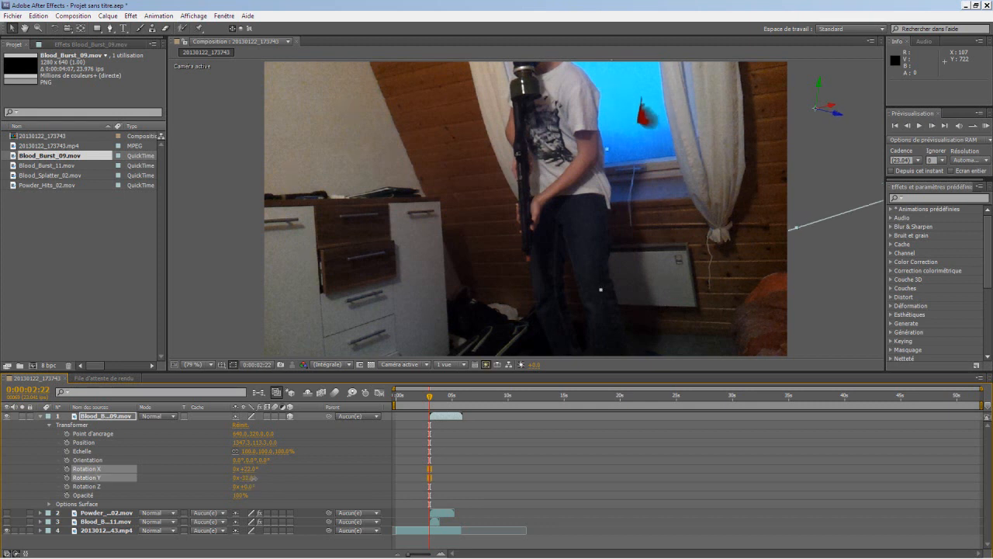
drag(703, 130, 656, 112)
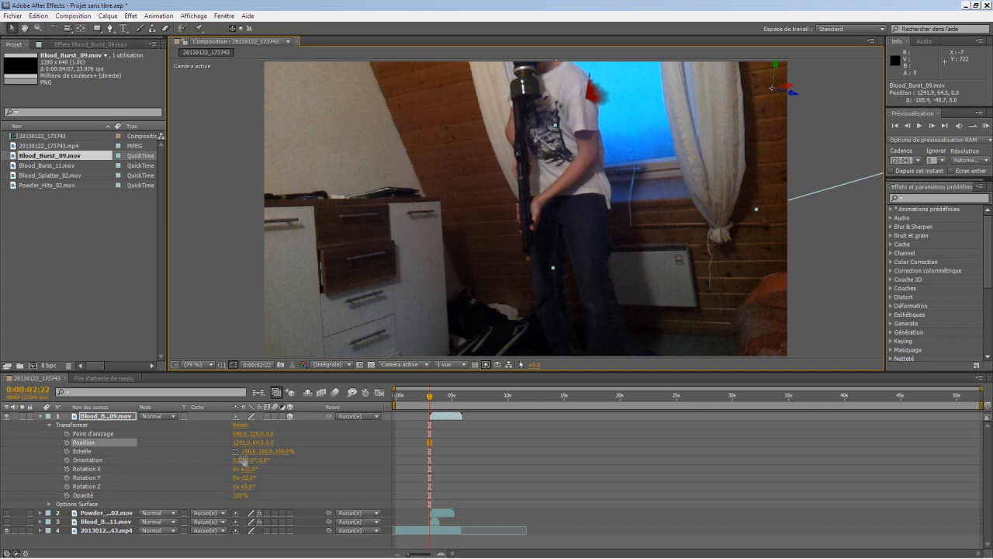
Step: Scale the Blood_Burst_09 layer to 43% and move it beside the shoulder, at about 994, 64.5, checking it at 0:00:03:00
drag(247, 451, 204, 451)
drag(651, 146, 551, 146)
drag(431, 397, 431, 398)
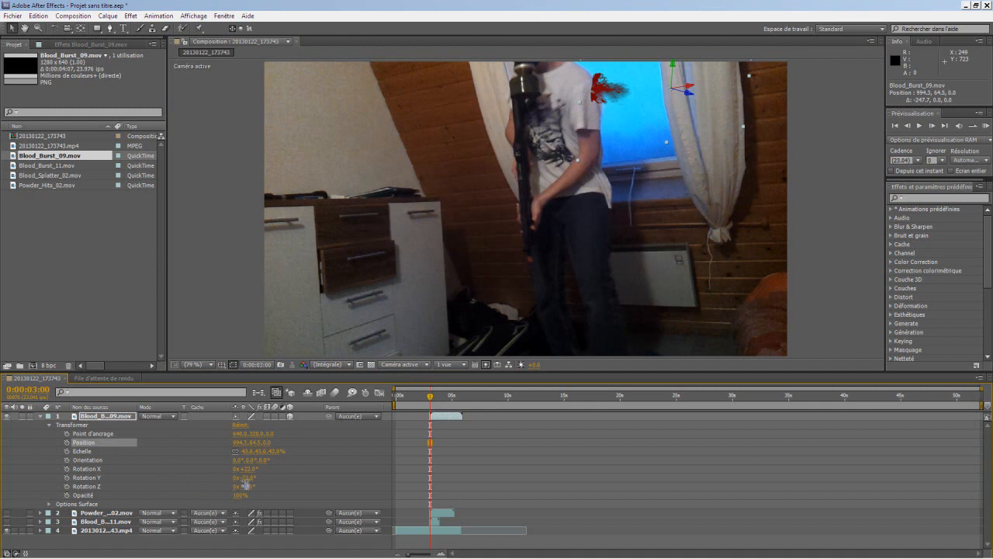
Step: Set the Blood_Burst_09 layer to Y rotation -56° and 37% scale, repositioned on the shoulder at about 890.5, 49
drag(245, 478, 222, 477)
drag(658, 141, 632, 136)
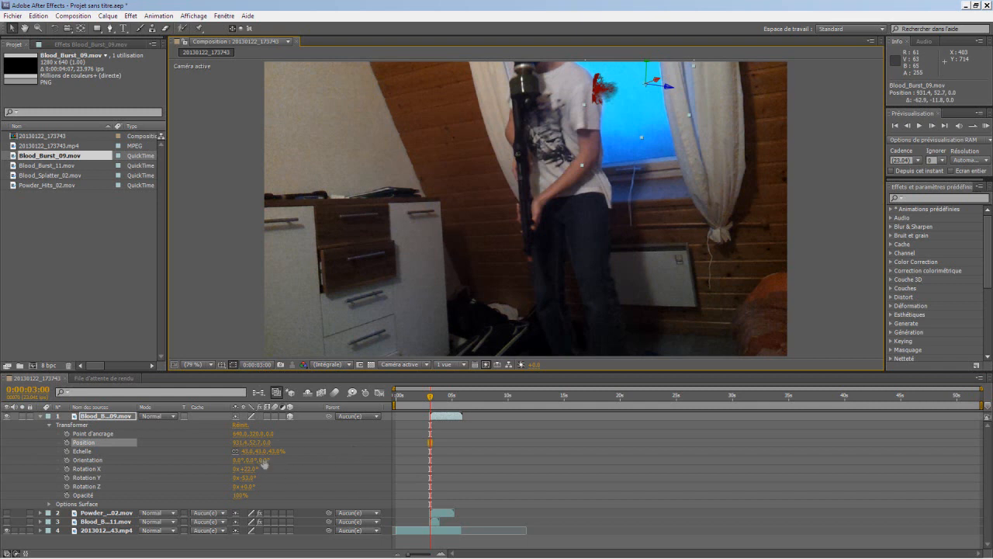
drag(266, 451, 253, 451)
drag(639, 90, 621, 86)
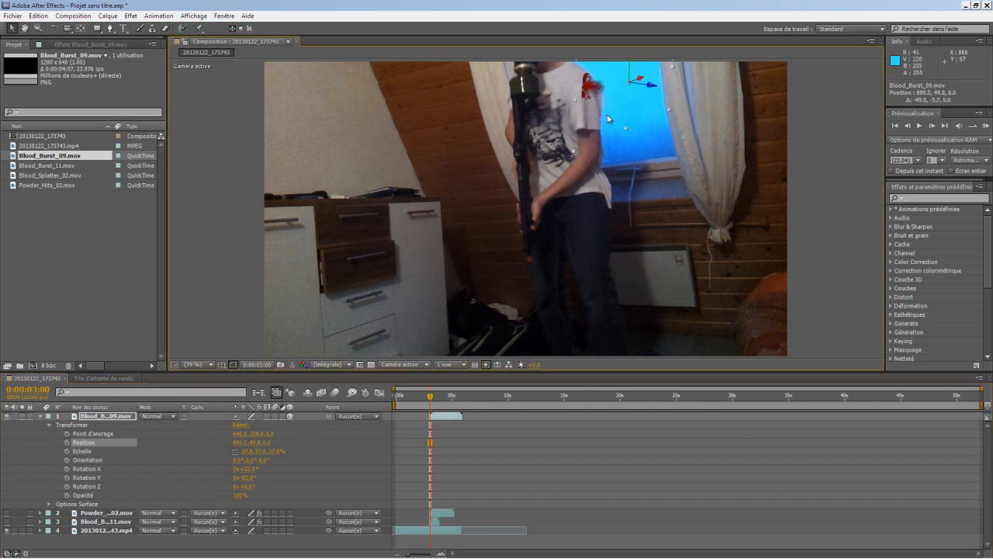
drag(248, 478, 248, 478)
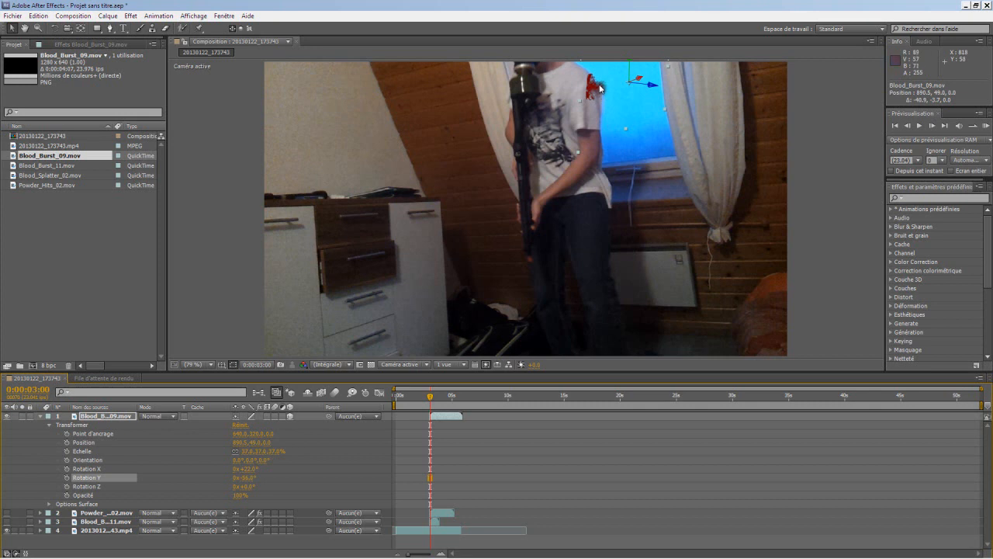
Step: Step through the frames around the hit and shift the Blood_Burst_09 layer to about 909, 41 at 0:00:03:01
click(907, 126)
click(907, 125)
click(907, 125)
click(935, 127)
click(929, 127)
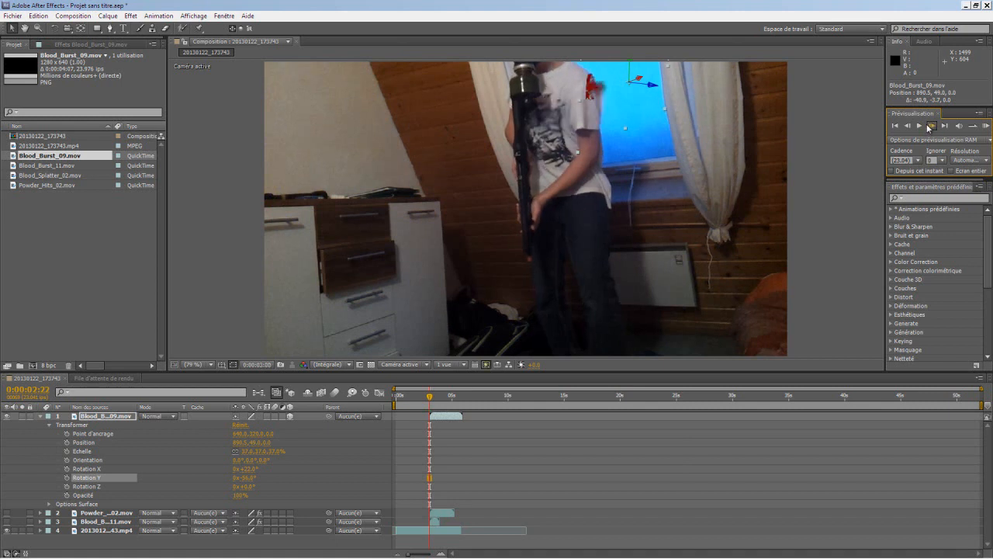
click(929, 126)
click(929, 127)
click(929, 127)
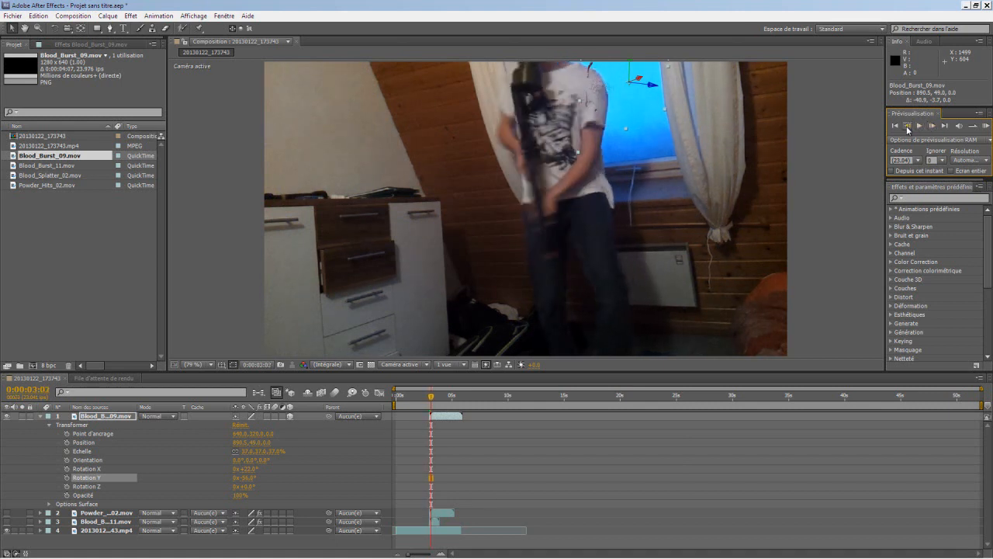
drag(624, 105, 631, 102)
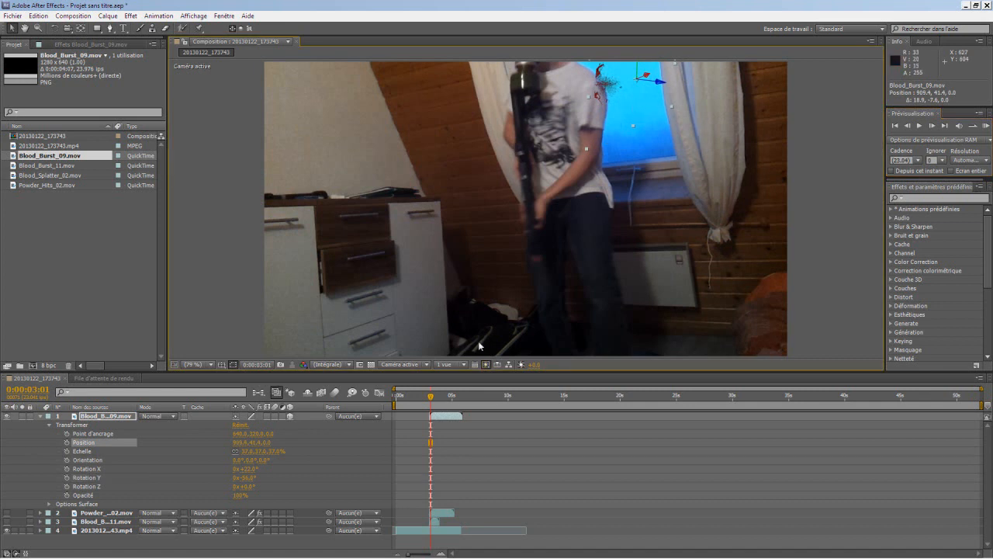
click(41, 416)
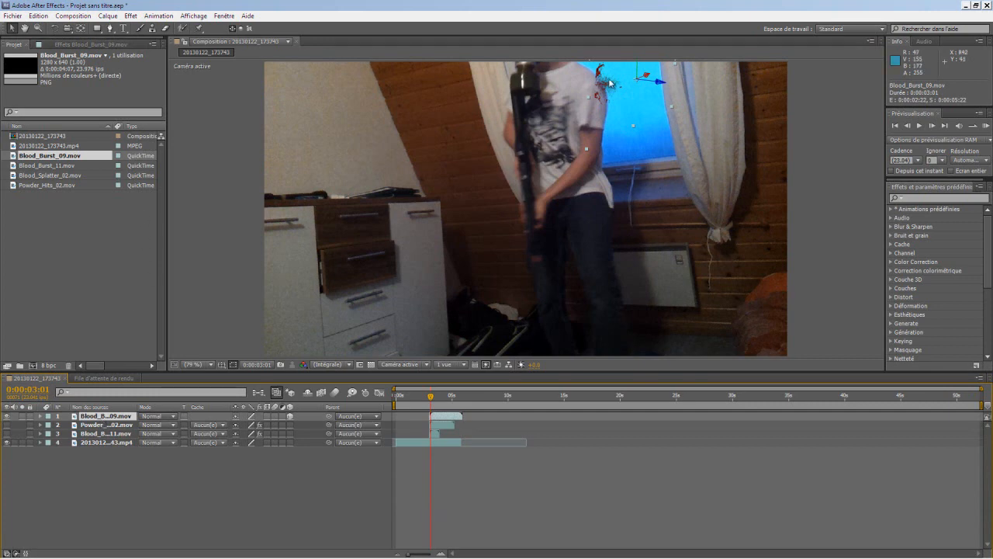
Step: Start a Pen mask on the Blood_Burst_09 layer, placing points along the shoulder edge from the neck to the sleeve at 0:00:03:01
scroll(597, 81, up, 3)
click(26, 29)
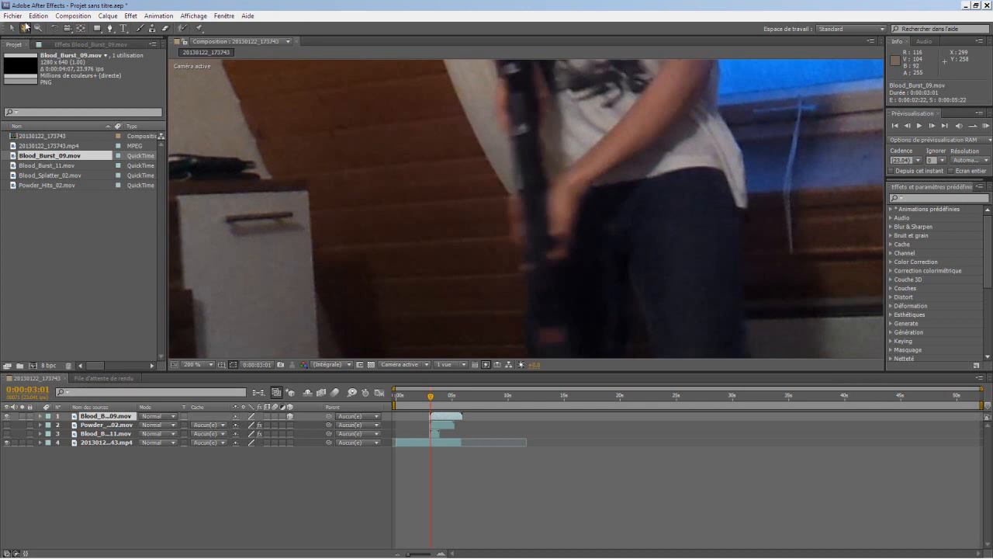
drag(687, 89, 570, 330)
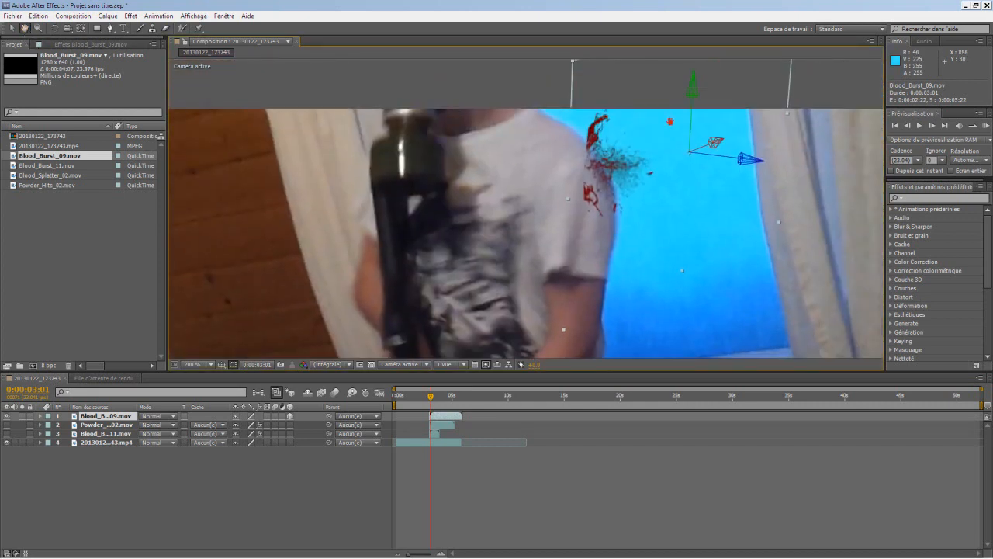
drag(665, 138, 640, 163)
click(11, 29)
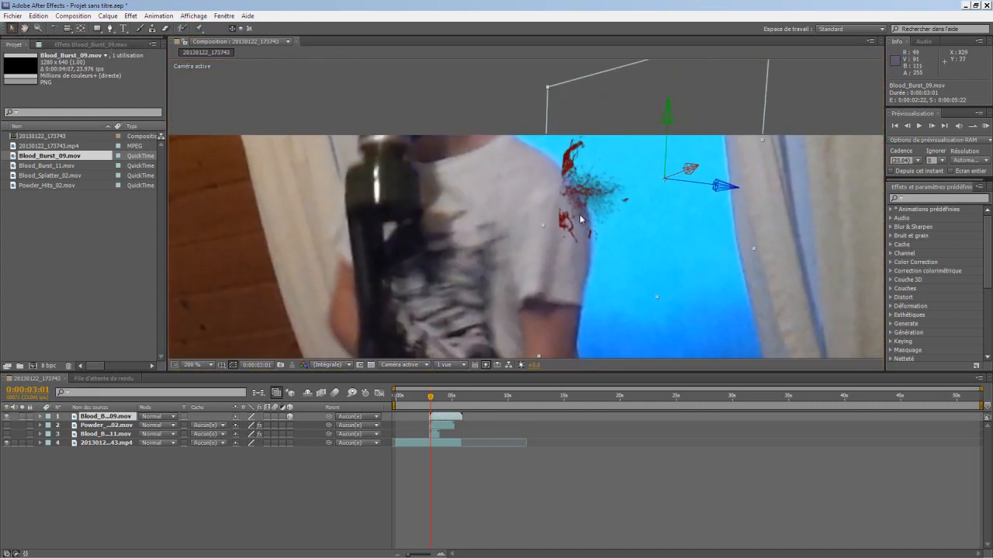
click(109, 30)
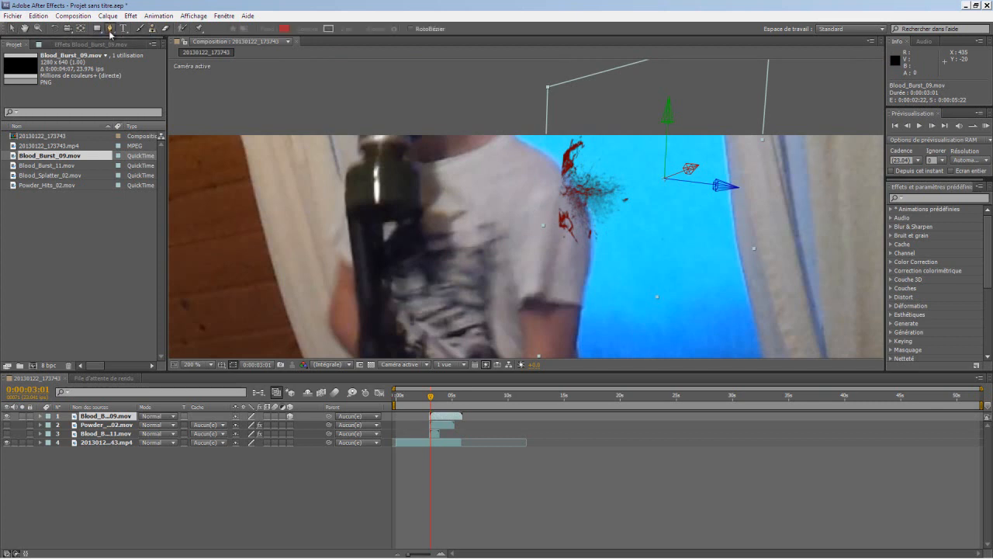
key(period)
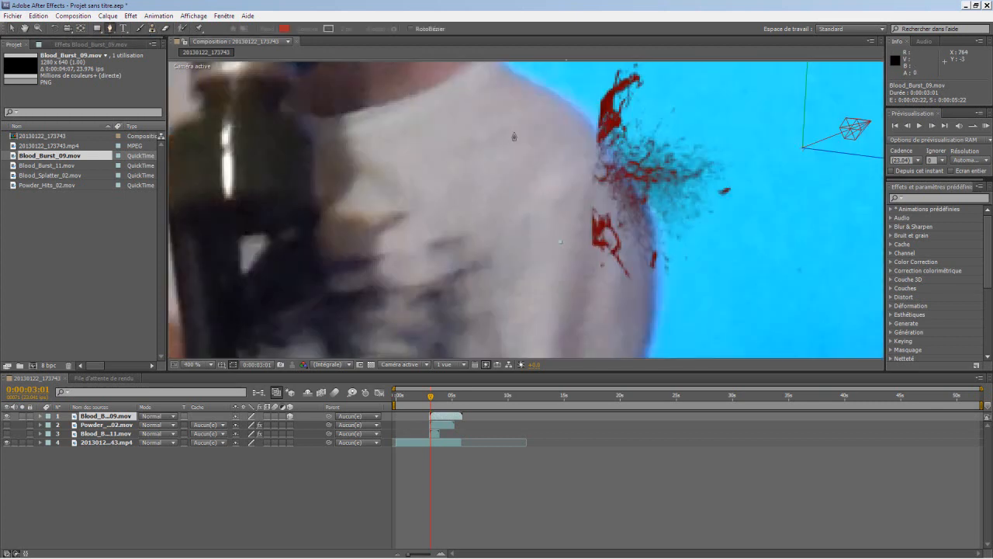
click(511, 65)
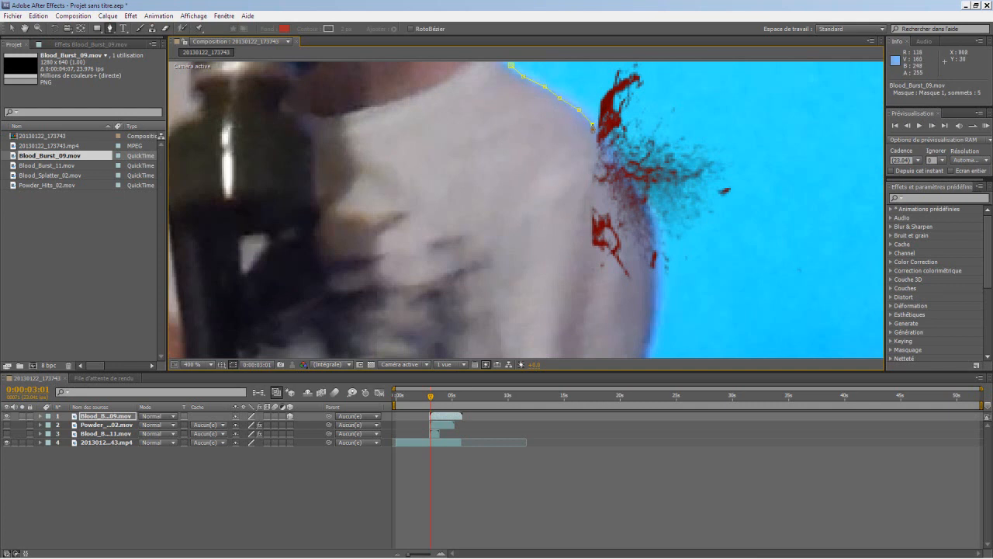
click(611, 149)
click(633, 183)
click(647, 203)
click(653, 220)
click(658, 320)
key(comma)
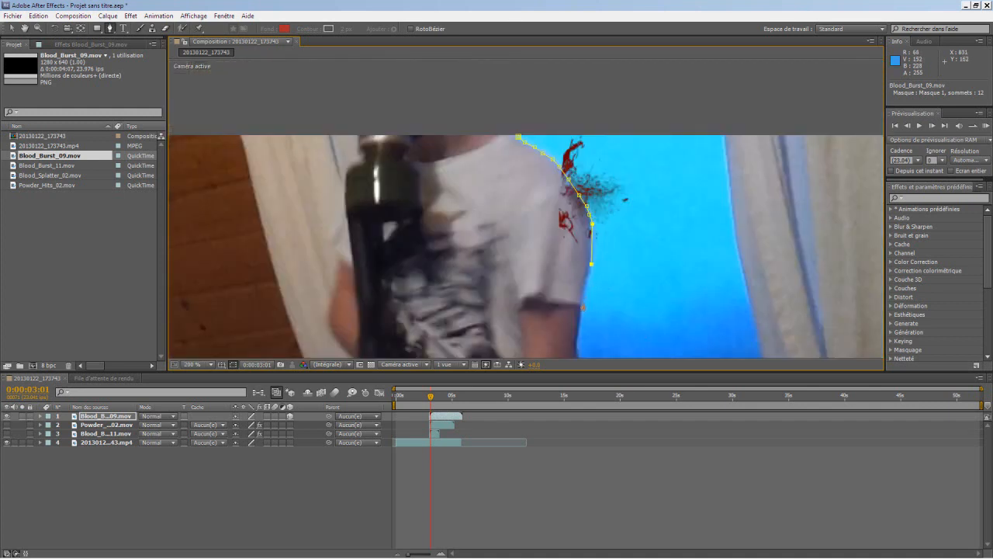
Step: Continue the mask down the arm and close it around the window area so the blood over the shirt is hidden
click(583, 302)
click(576, 338)
click(837, 307)
key(comma)
click(825, 239)
click(831, 122)
click(539, 115)
click(532, 119)
key(period)
key(period)
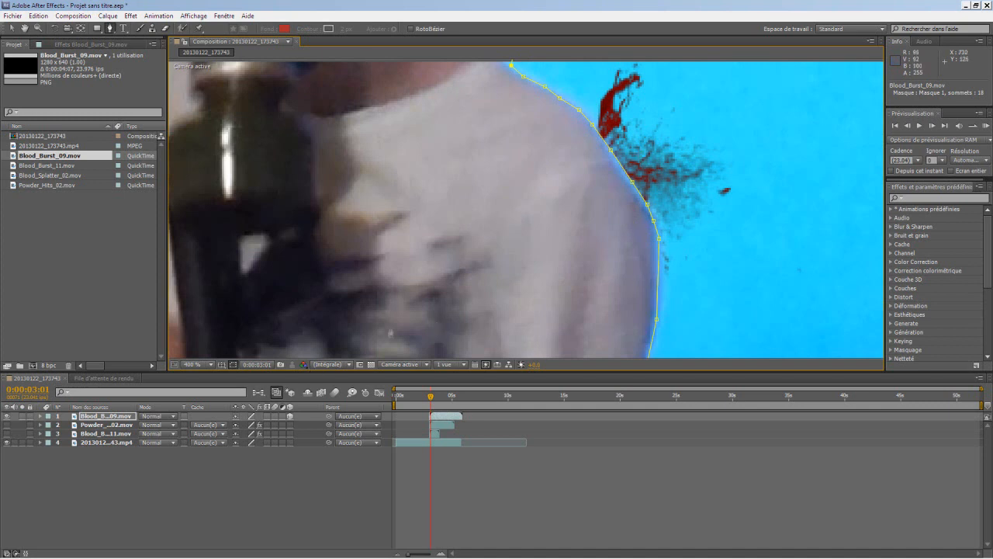
Step: Reveal the path properties of Masque 1 on the Blood_Burst_09 layer and go back to 0:00:02:22
click(40, 418)
click(49, 433)
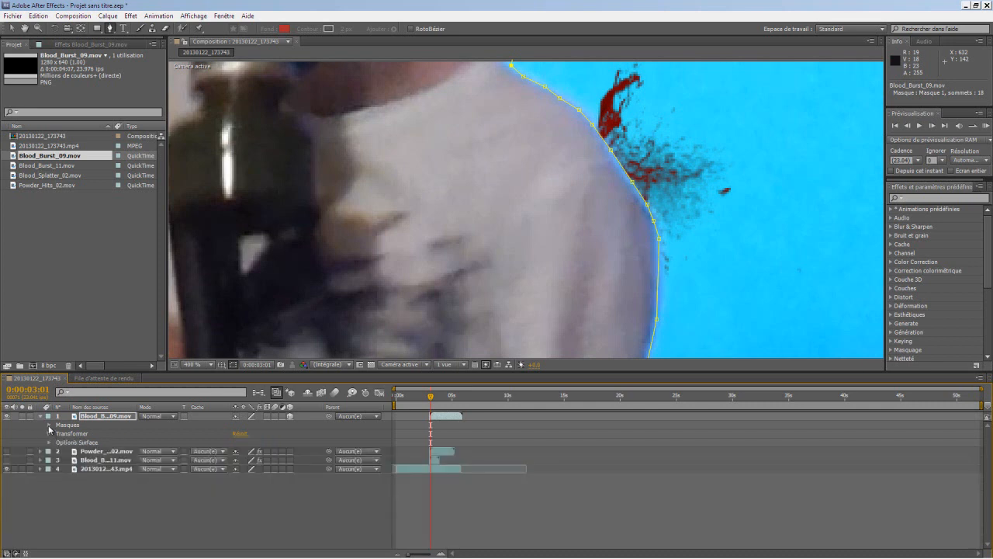
click(49, 426)
click(58, 434)
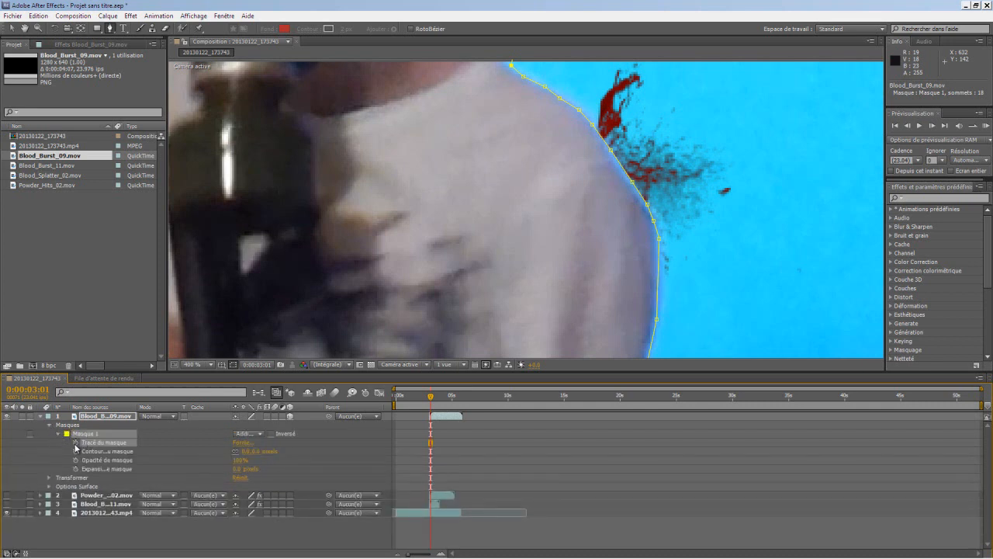
click(908, 126)
click(908, 125)
click(908, 126)
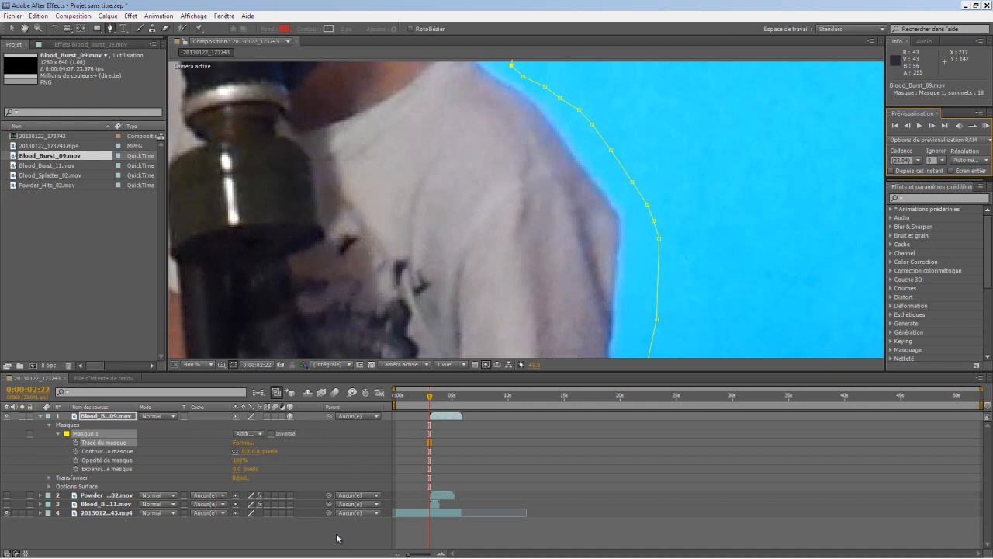
mouse_move(415, 554)
mouse_down()
mouse_move(434, 554)
mouse_move(405, 550)
mouse_up()
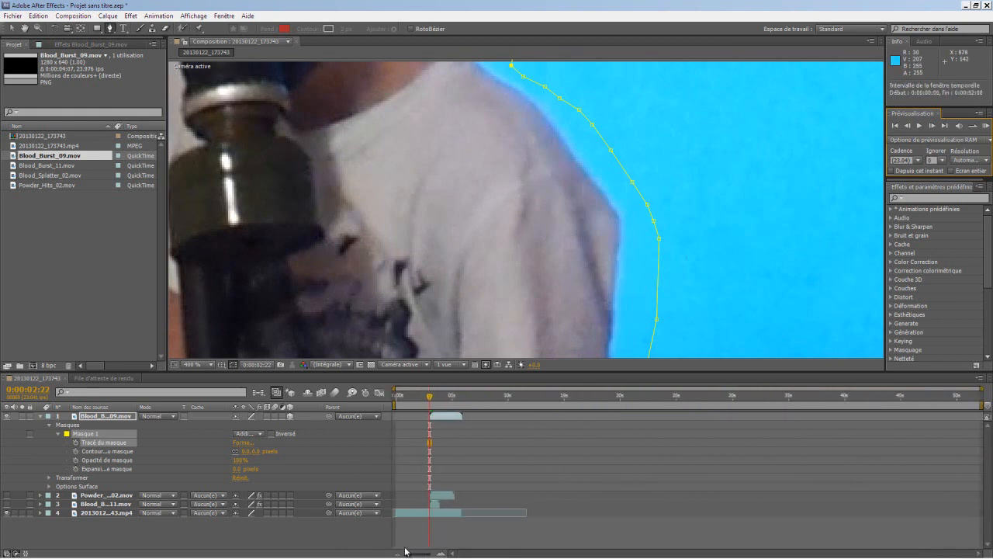
key(comma)
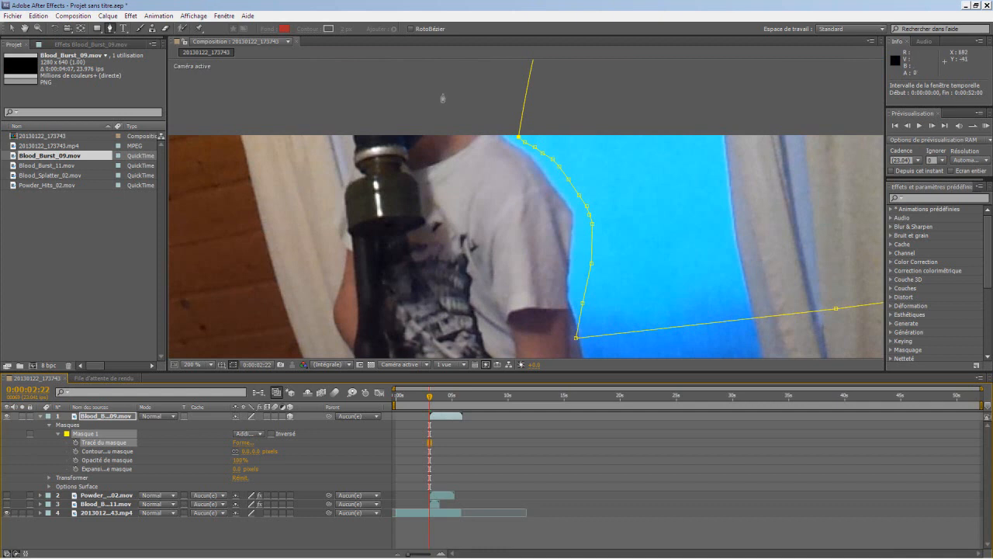
Step: Reshape the mask points to follow the shoulder and arm edge at 0:00:02:22 and enable keyframing for the mask path
click(11, 29)
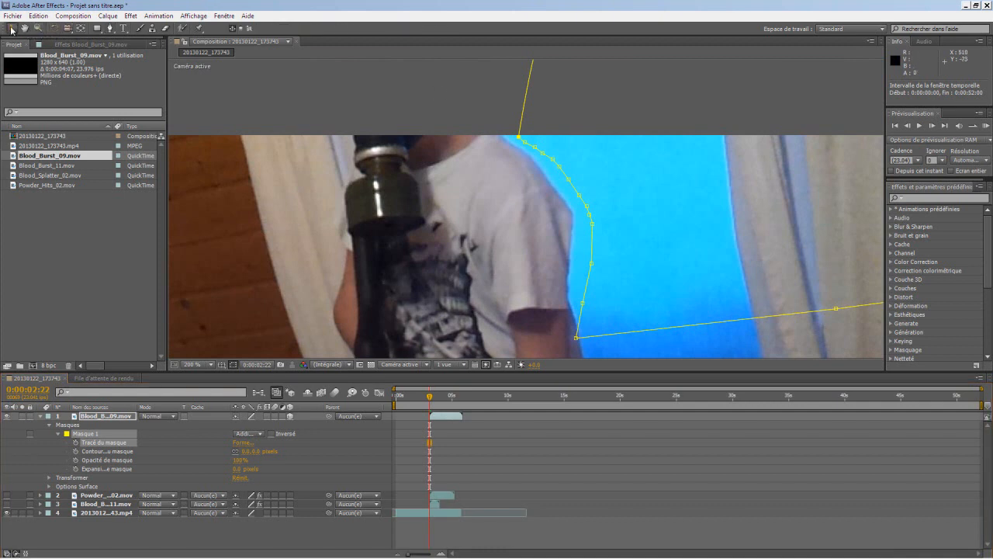
key(period)
drag(512, 65, 619, 278)
drag(653, 221, 617, 321)
click(659, 239)
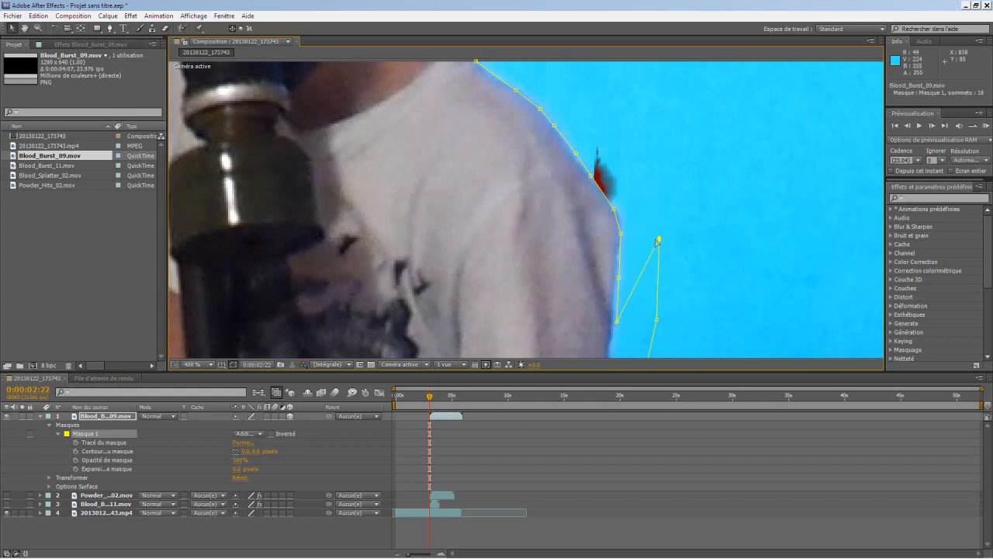
drag(659, 240, 614, 226)
drag(657, 145, 628, 239)
scroll(650, 210, down, 1)
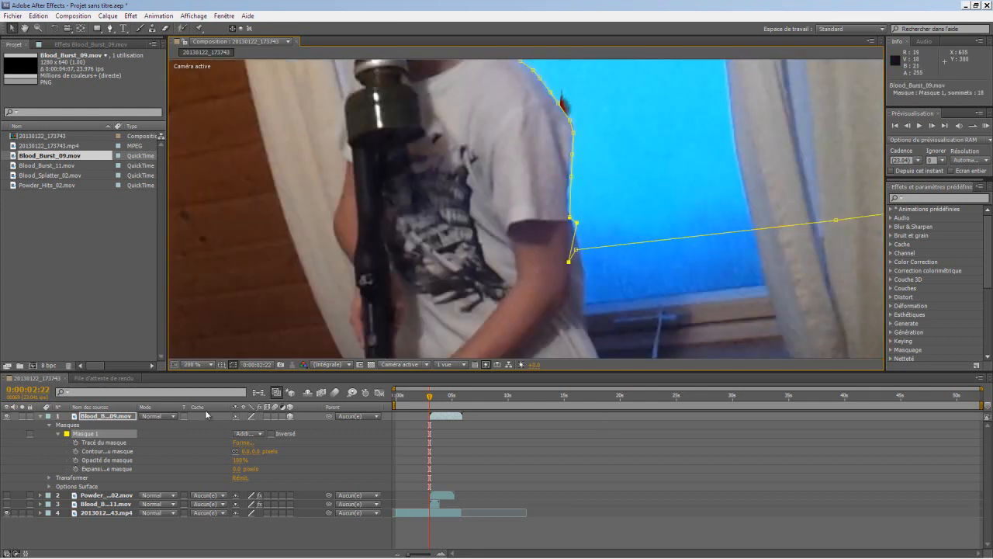
click(75, 443)
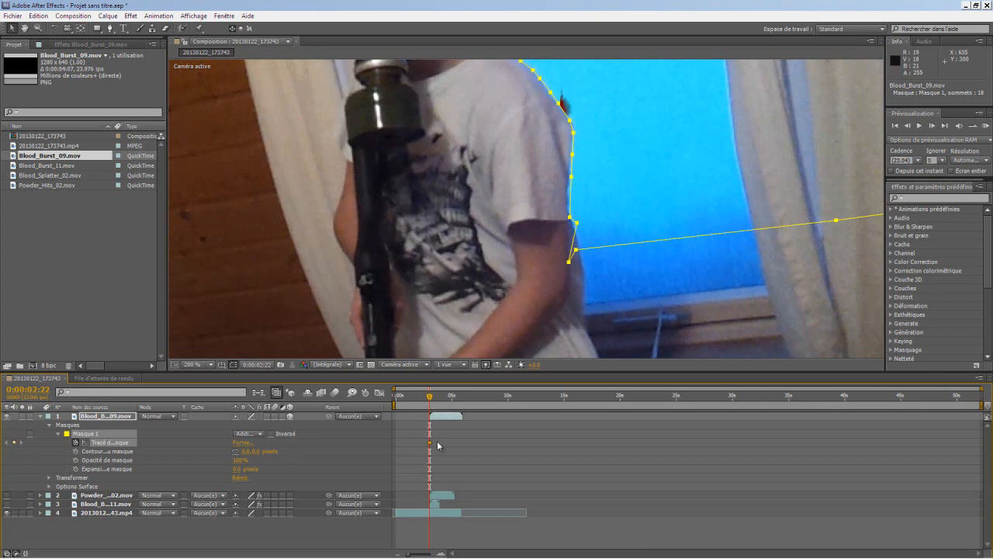
Step: Advance to 0:00:03:00 and shift the whole mask outward to match the shoulder edge in that frame
key(period)
click(24, 30)
drag(531, 148, 459, 269)
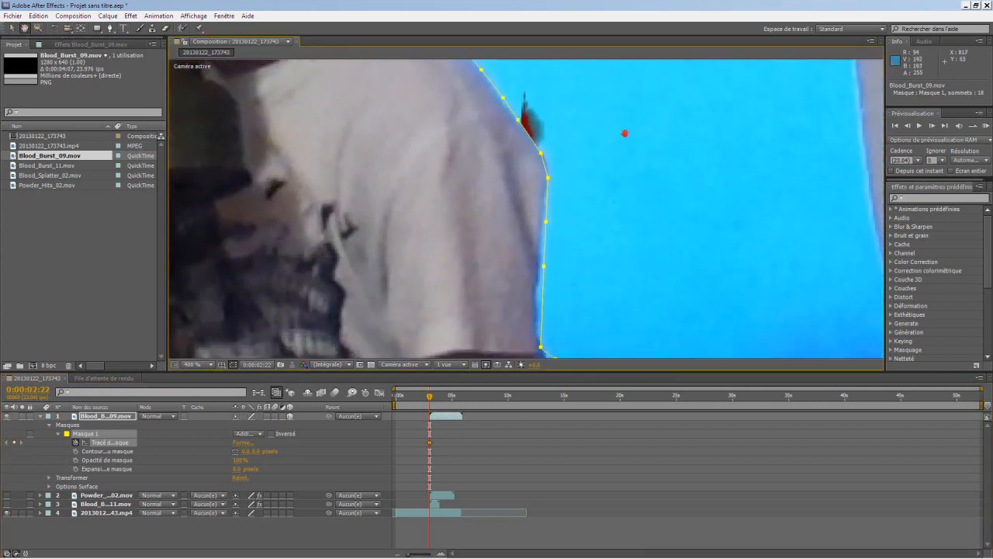
click(934, 129)
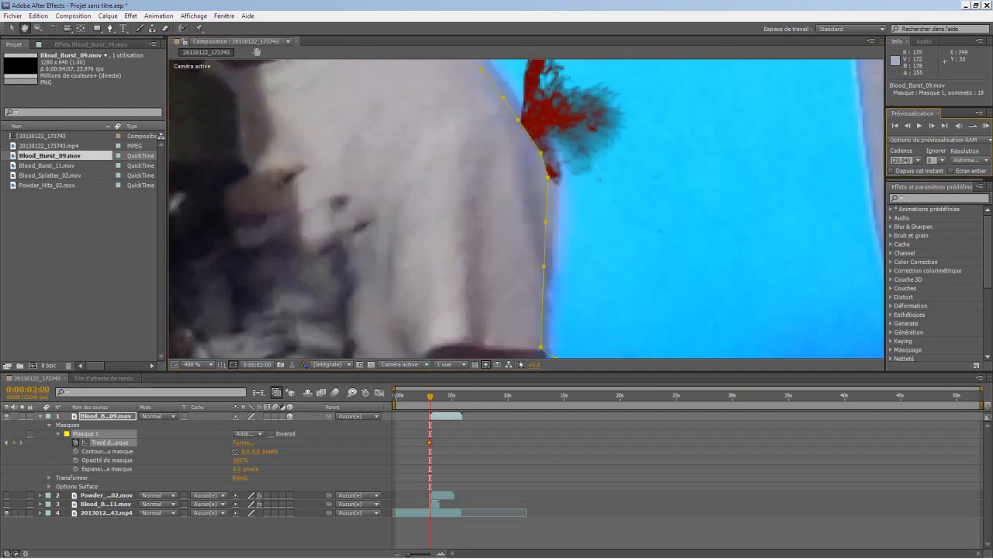
key(Page_Down)
drag(256, 140, 226, 202)
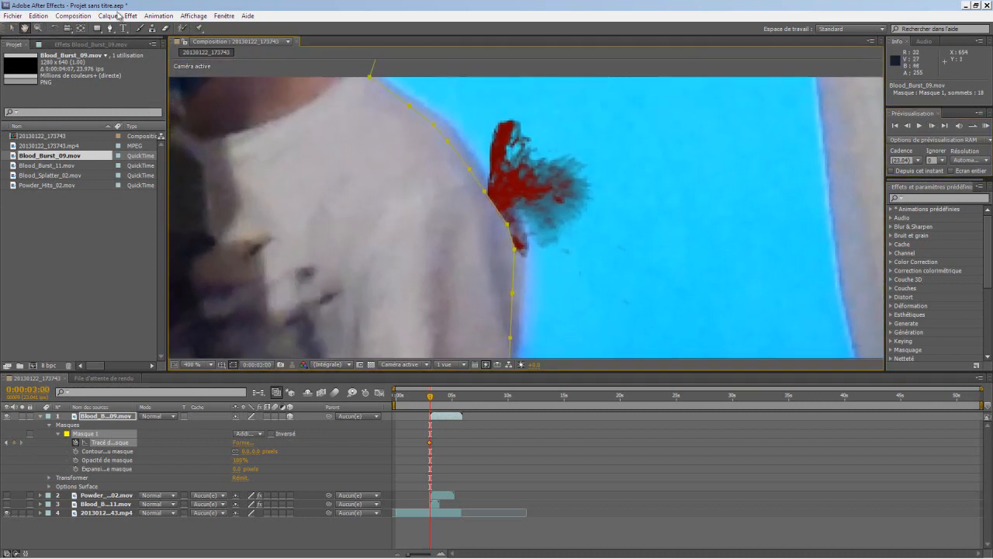
click(12, 29)
mouse_move(415, 109)
mouse_down()
mouse_move(437, 108)
mouse_move(426, 112)
mouse_up()
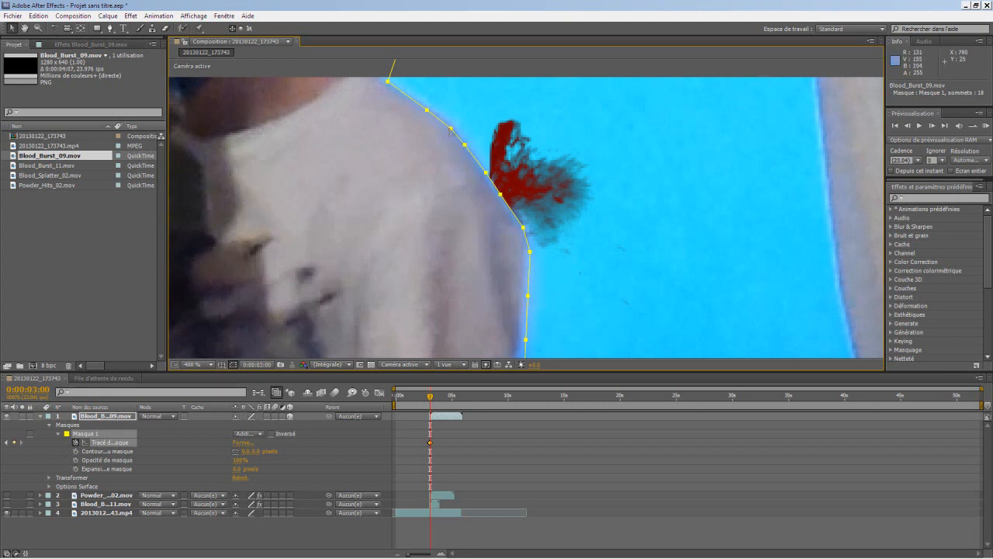
Step: Adjust a single mask point on the upper shoulder at 0:00:03:00 and advance to 0:00:03:01
click(81, 421)
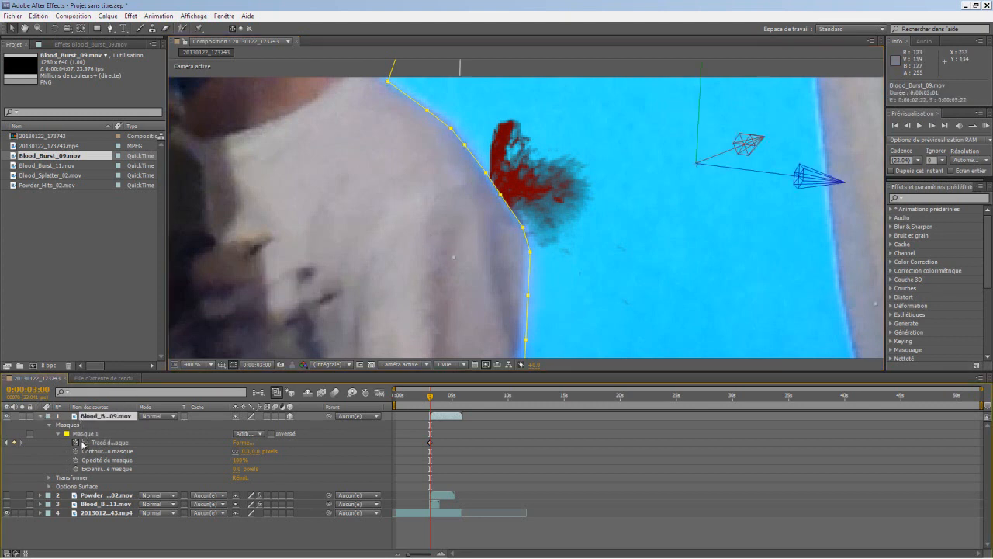
click(85, 435)
click(93, 419)
drag(451, 128, 455, 131)
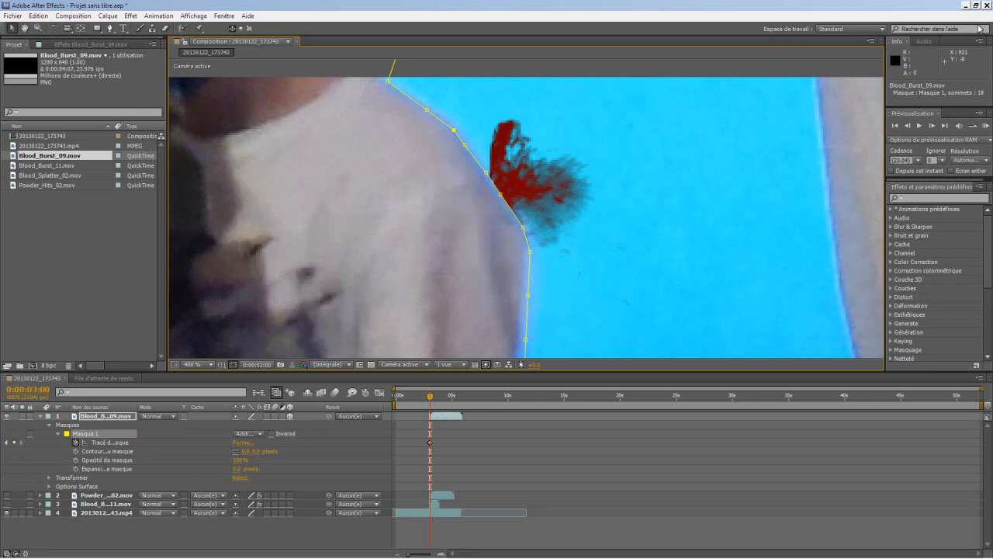
click(931, 125)
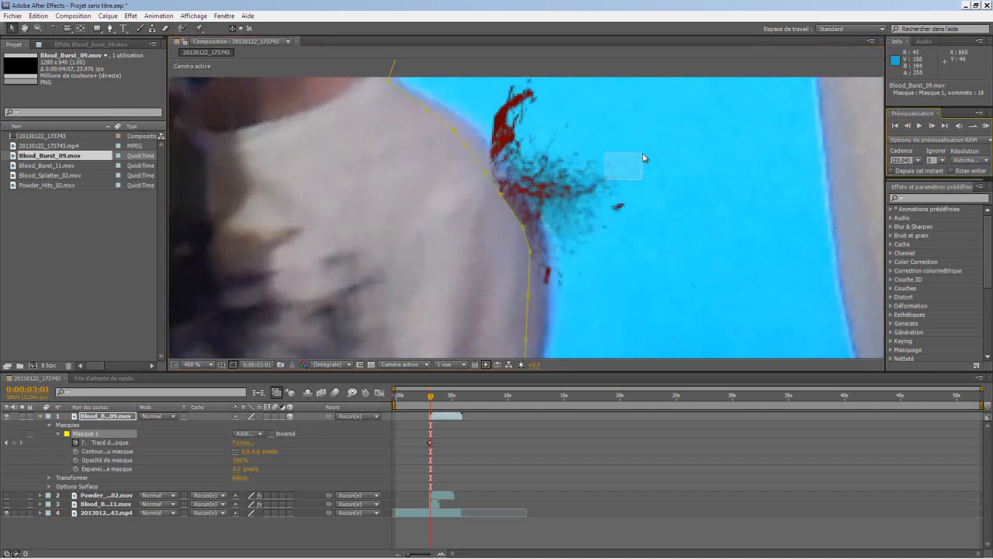
drag(584, 203, 600, 197)
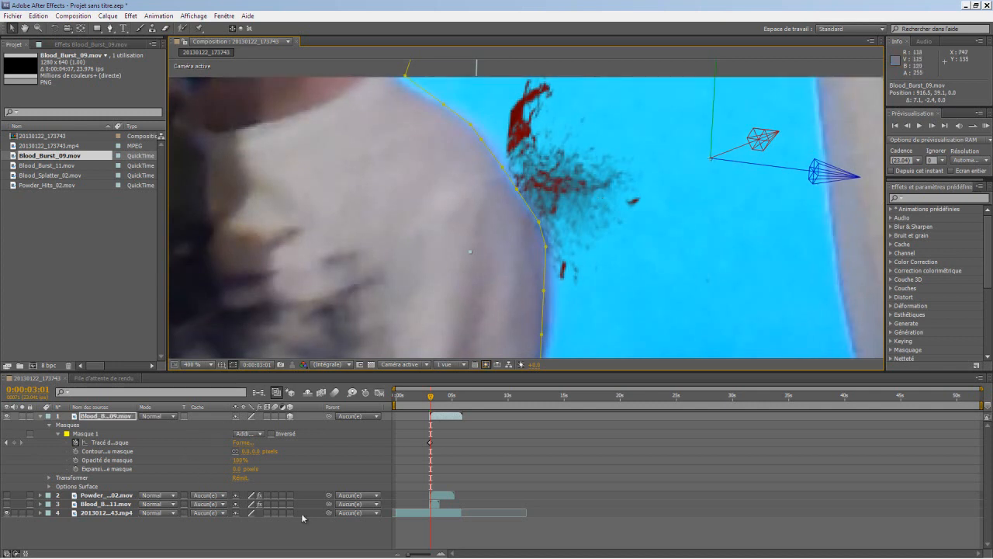
key(ctrl+z)
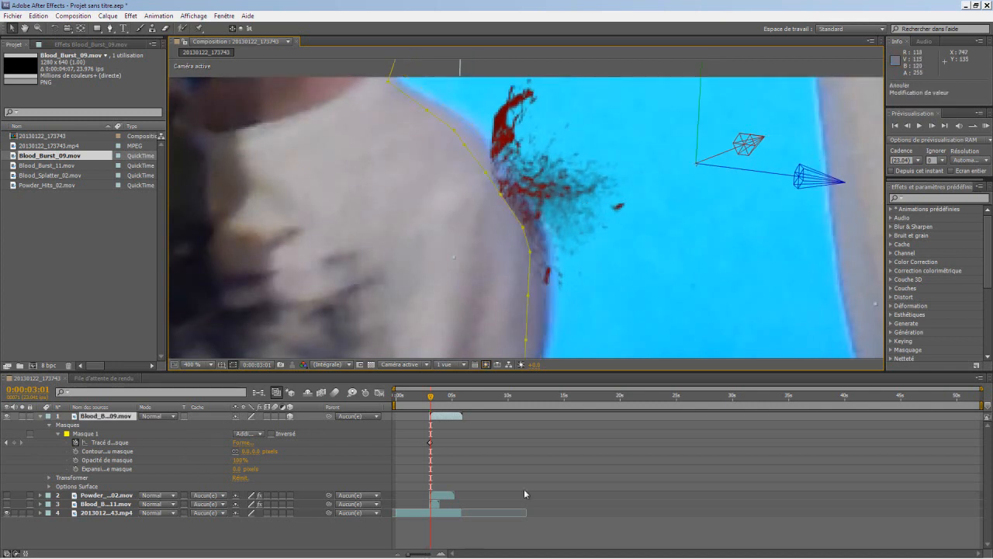
click(85, 434)
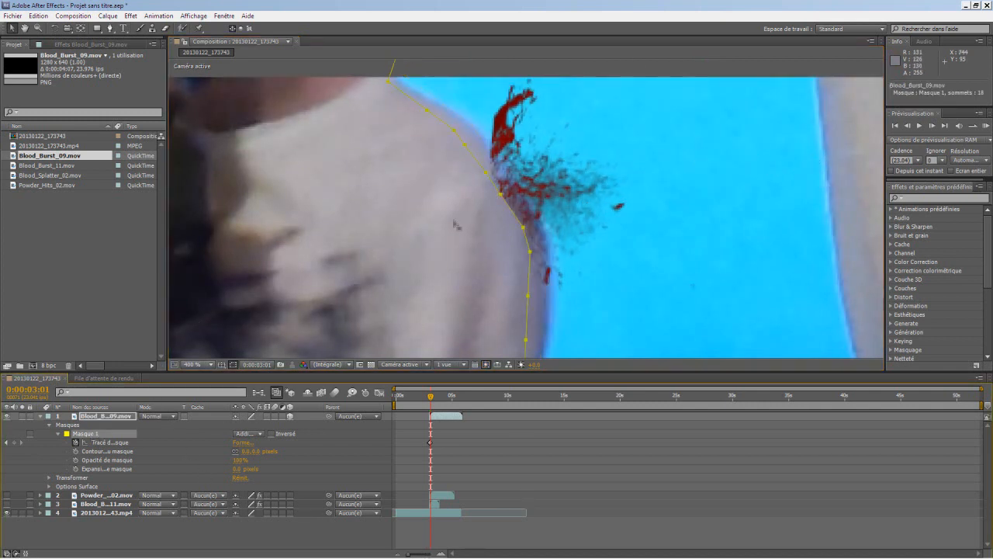
drag(579, 156, 603, 138)
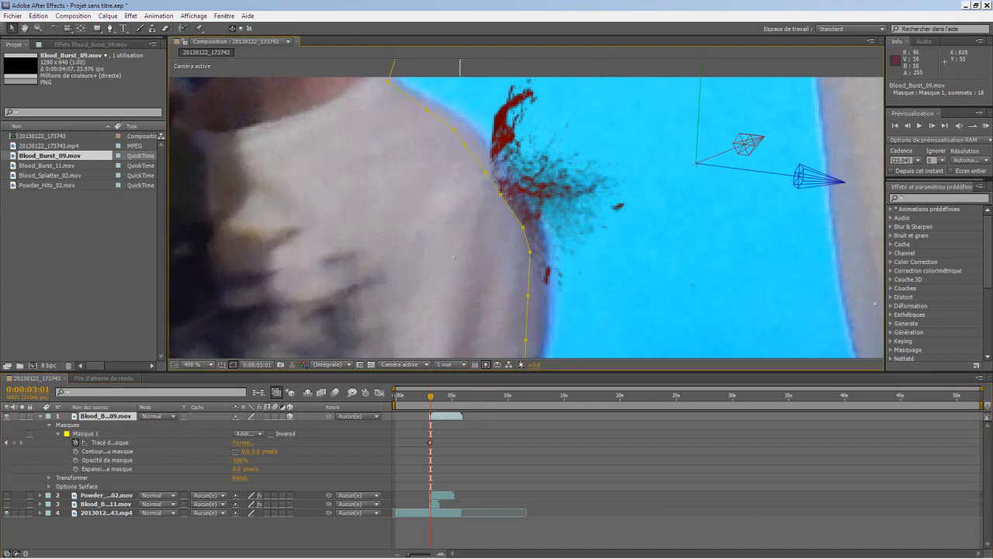
Step: Shift the whole Masque 1 outward to match the shoulder edge at 0:00:03:01 and again at 0:00:03:02
click(87, 434)
drag(487, 176, 500, 173)
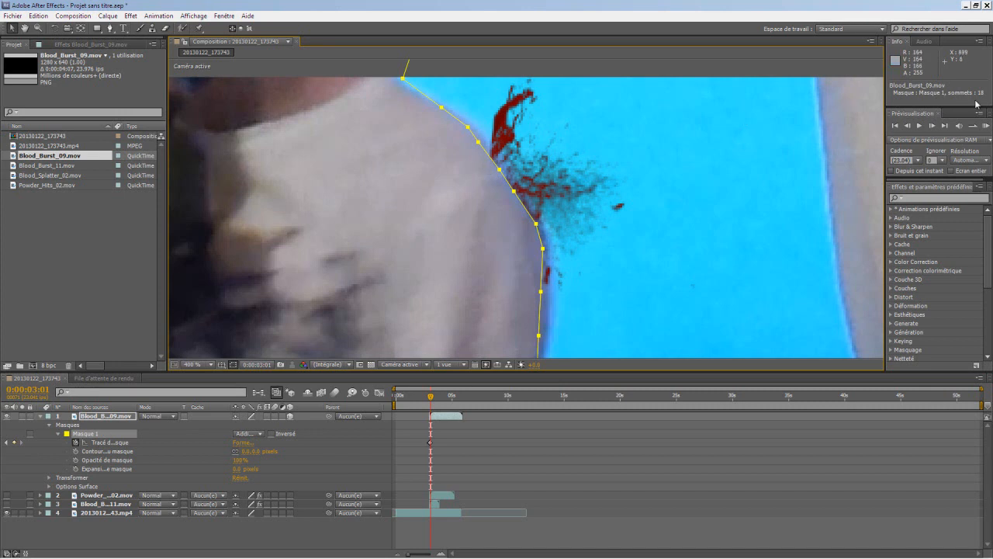
click(932, 125)
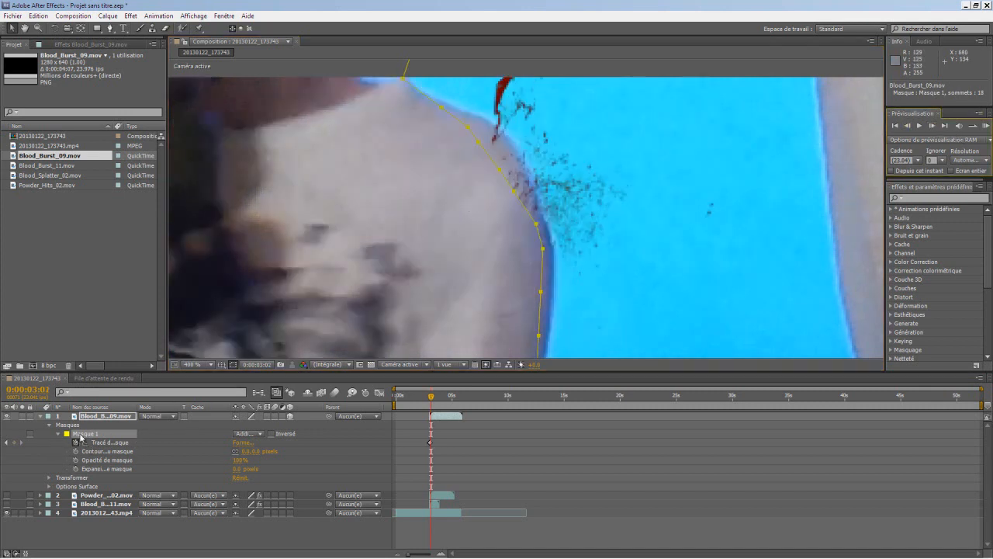
drag(479, 148, 497, 144)
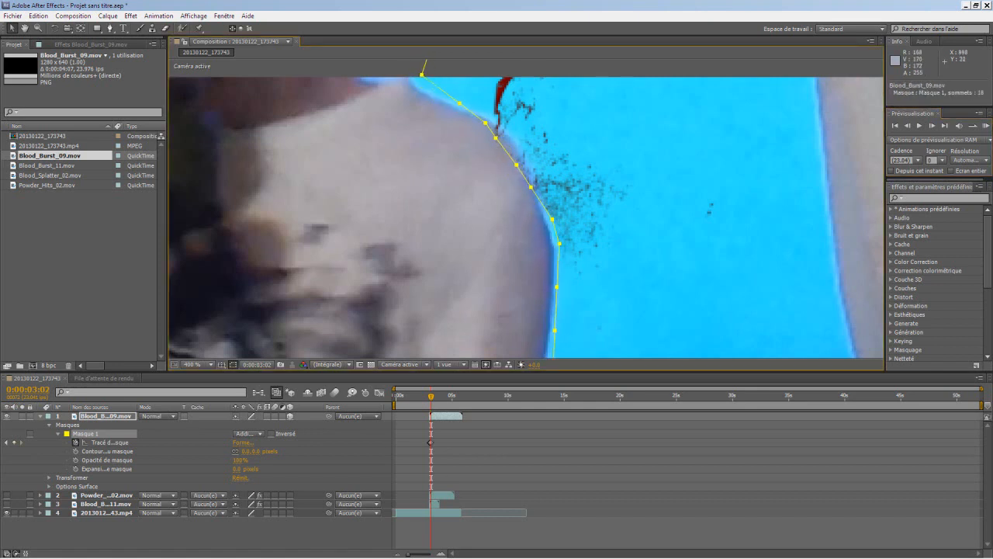
Step: Advance to 0:00:03:03 and nudge the whole Masque 1 upward to follow the shoulder in that frame
click(932, 125)
click(533, 177)
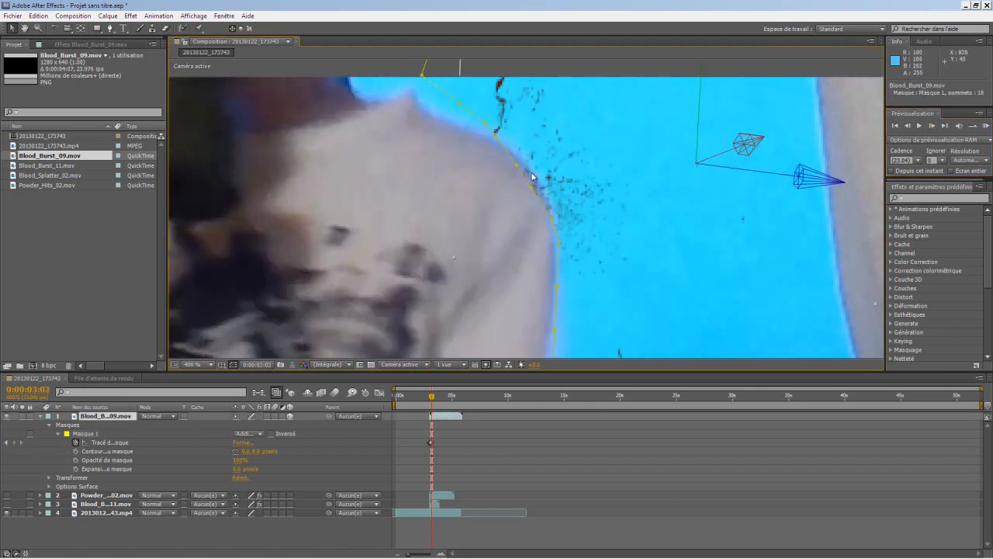
click(99, 433)
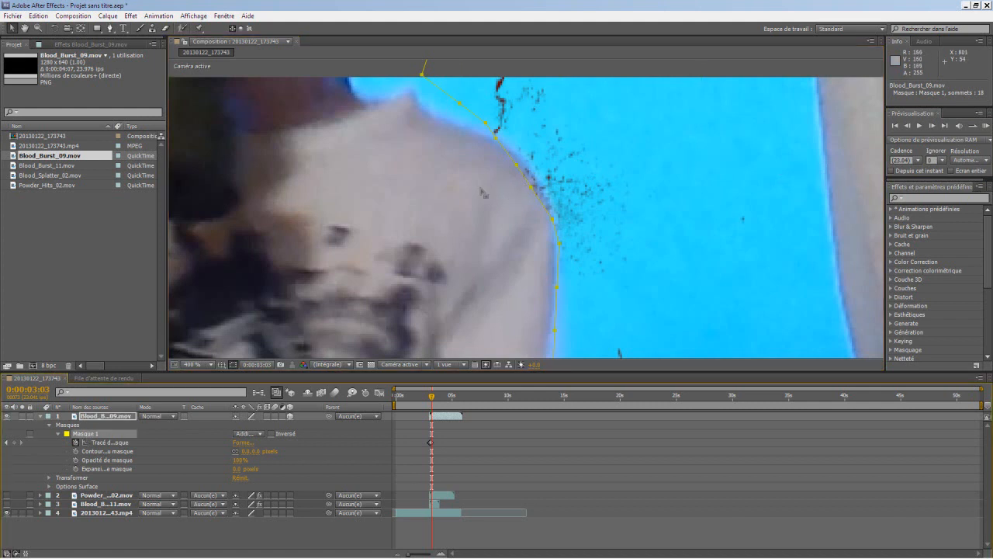
drag(531, 188, 529, 174)
scroll(621, 272, down, 5)
scroll(526, 224, up, 5)
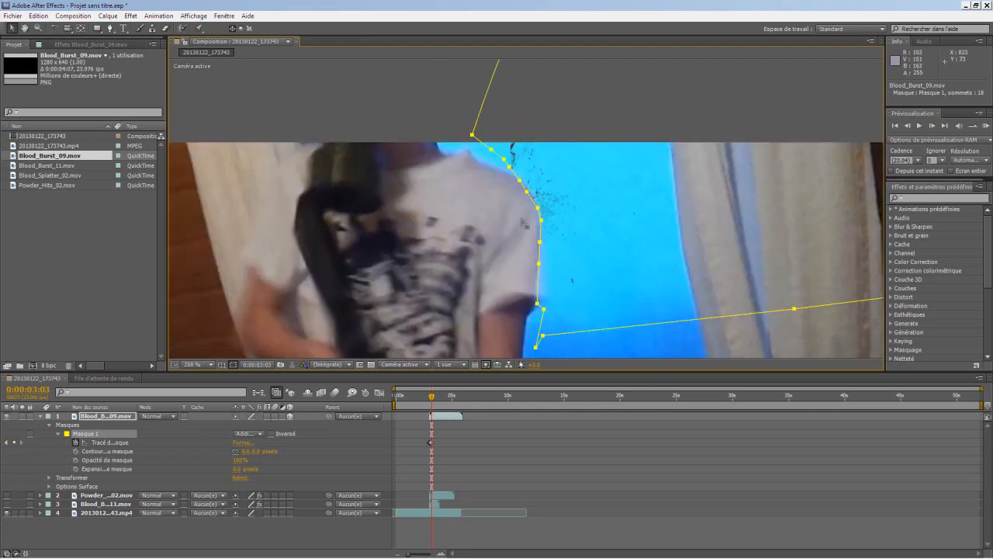
scroll(488, 295, down, 2)
scroll(525, 208, up, 2)
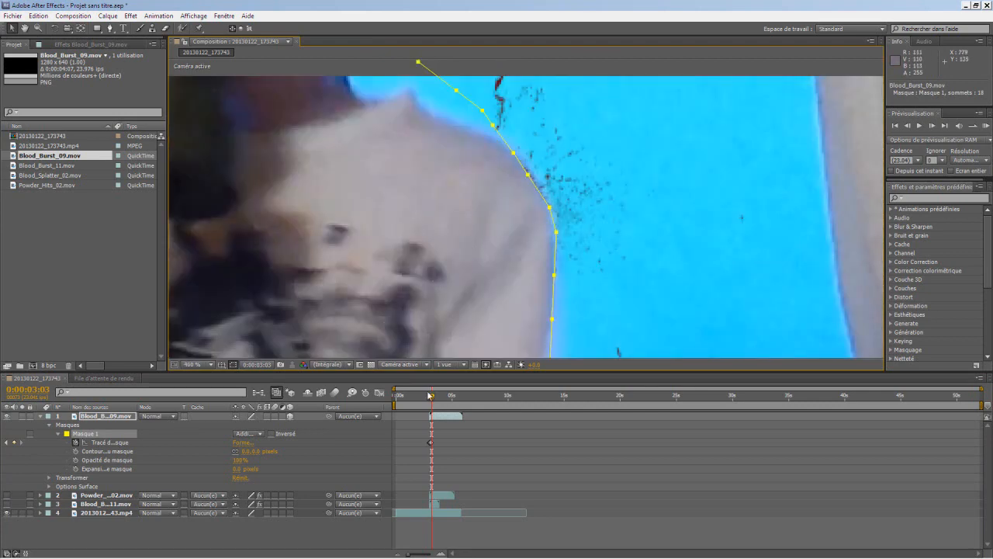
Step: Collapse the Blood_Burst_09 layer's properties, frame the upper body and window at 100 %, and deselect the layer
click(41, 417)
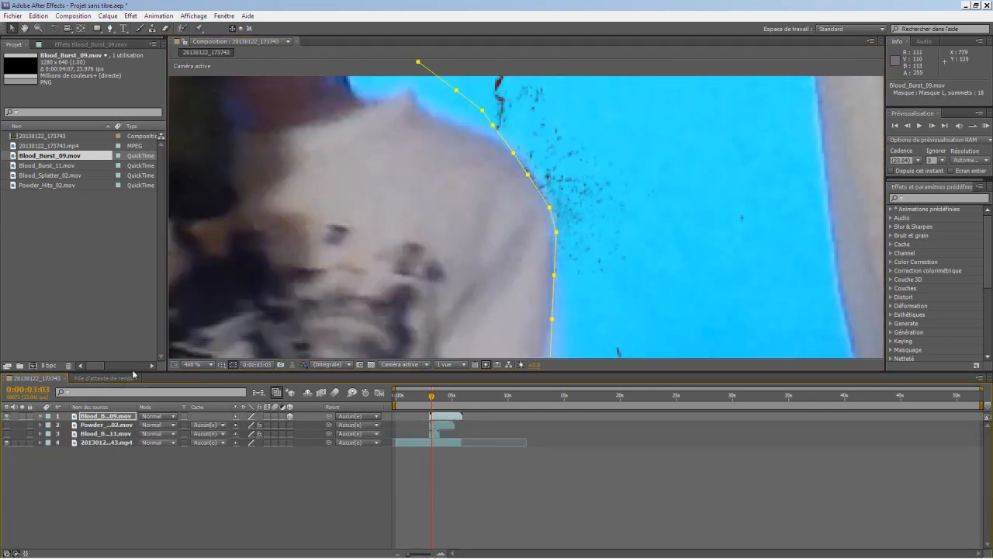
click(194, 364)
click(211, 386)
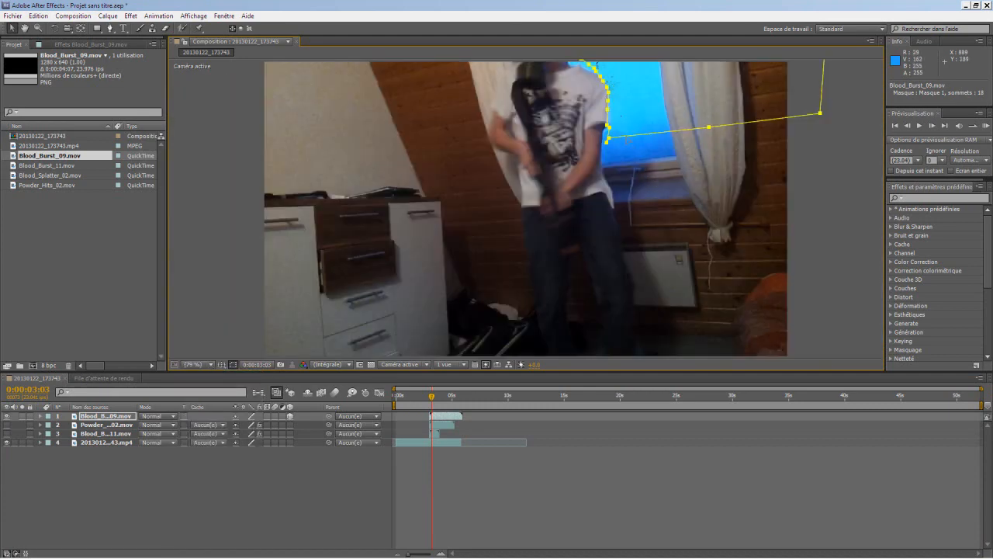
scroll(632, 66, up, 1)
scroll(627, 93, down, 1)
scroll(625, 104, up, 1)
click(24, 29)
drag(483, 142, 411, 254)
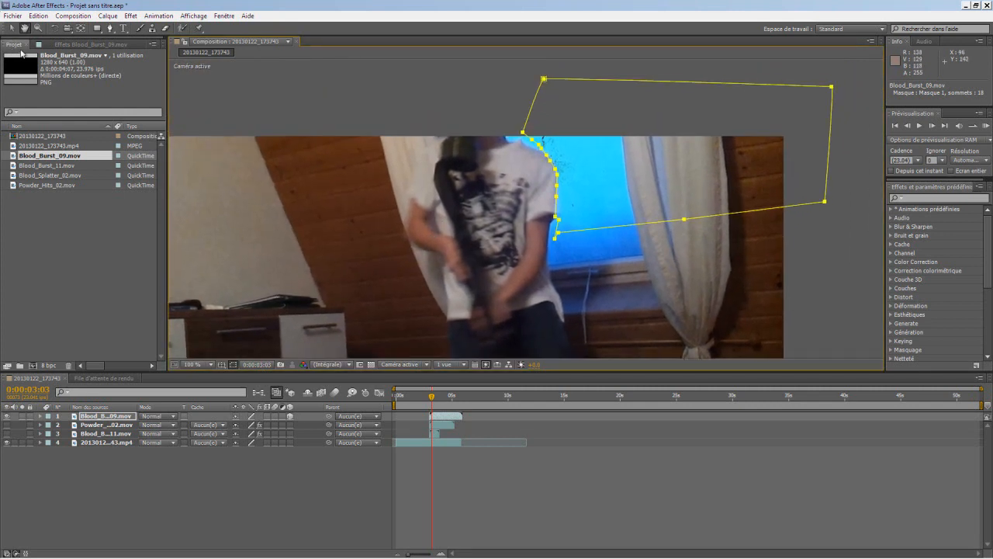
click(11, 28)
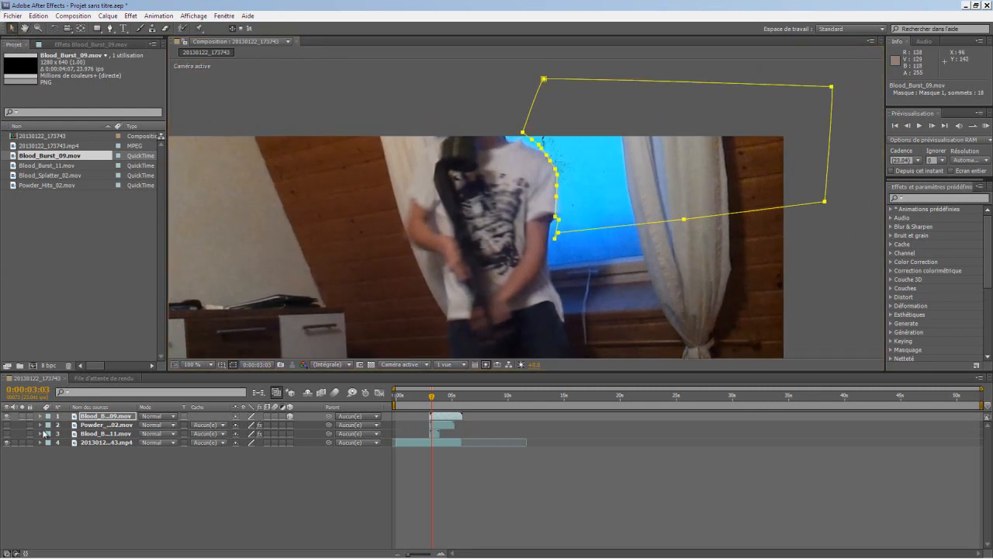
click(101, 469)
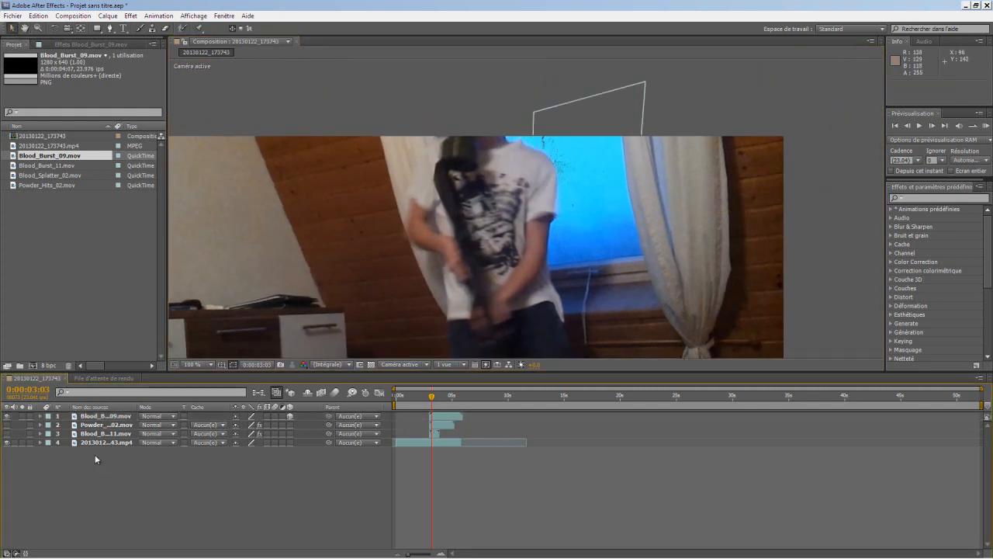
click(114, 416)
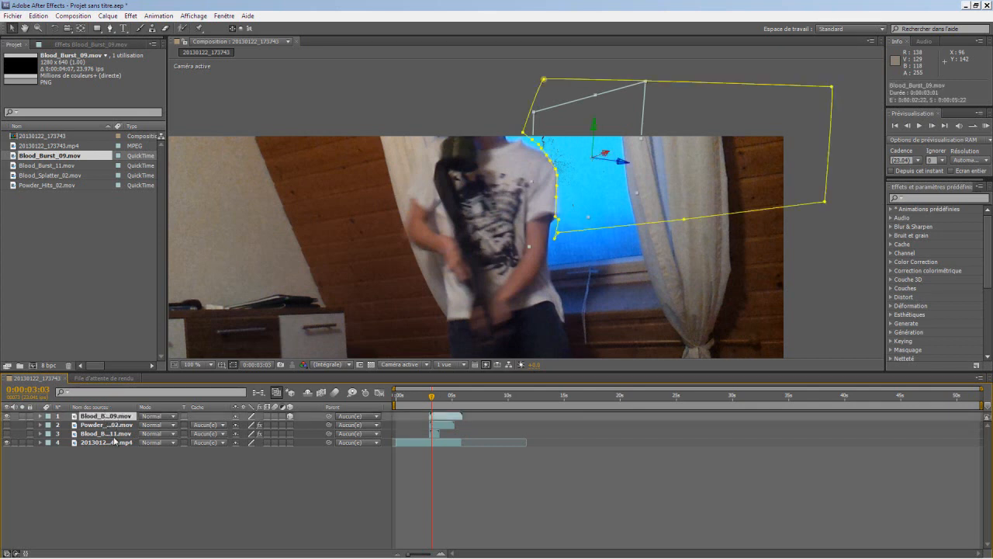
ctrl+click(96, 417)
click(117, 417)
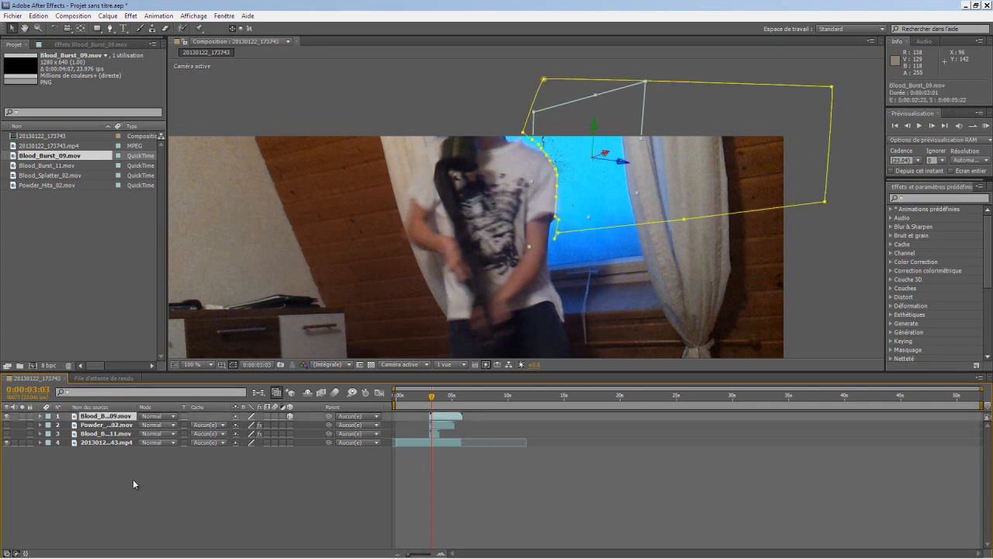
click(232, 365)
click(232, 365)
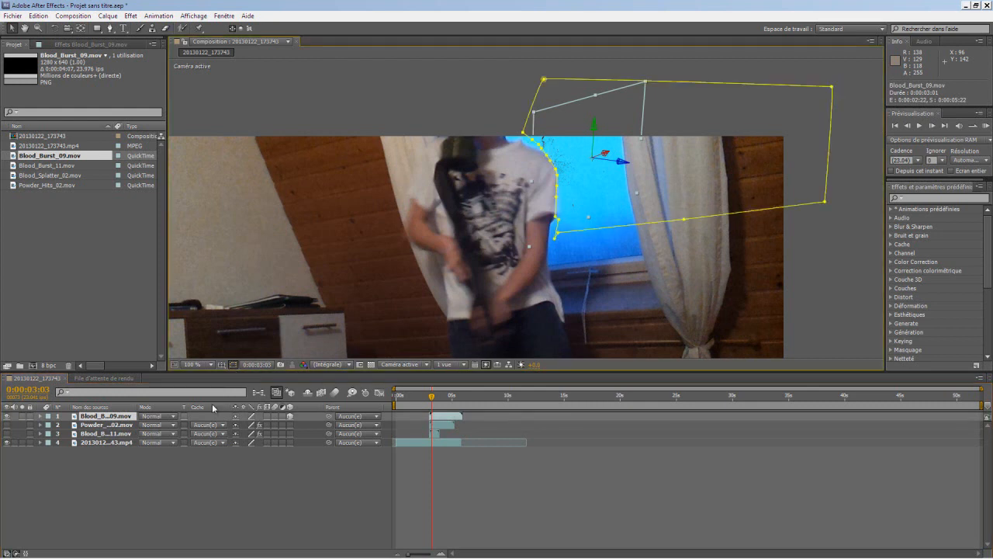
click(155, 485)
Step: Scrub and step through the frames from 0:00:02:22 to 0:00:03:00 to check the masked burst behind the shoulder
click(431, 399)
drag(432, 401, 432, 408)
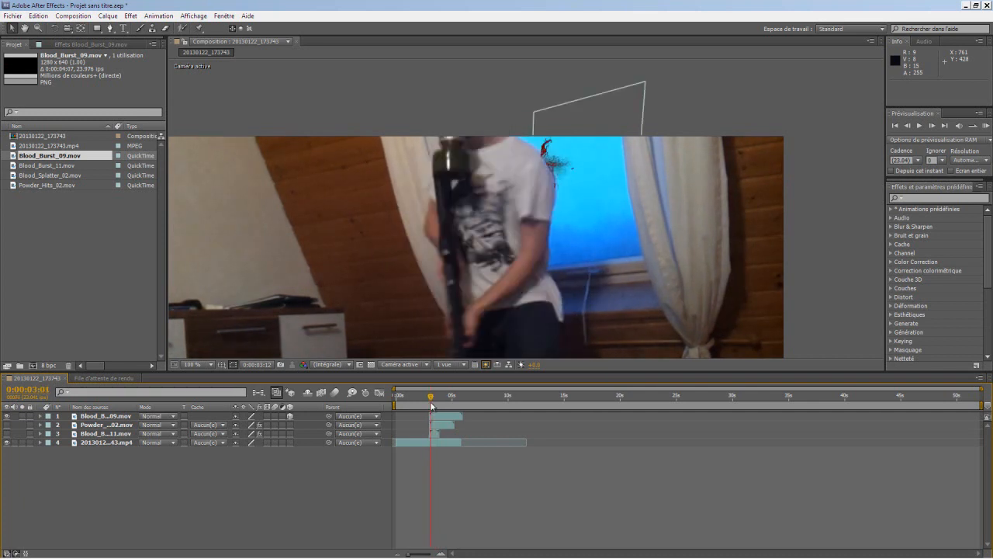
click(907, 125)
click(908, 125)
click(908, 126)
click(907, 126)
click(932, 125)
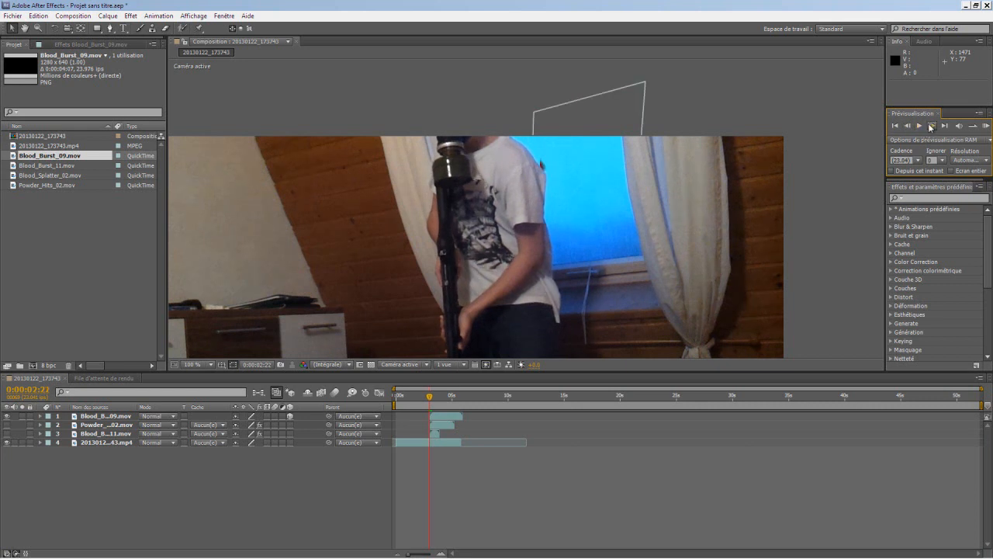
click(932, 125)
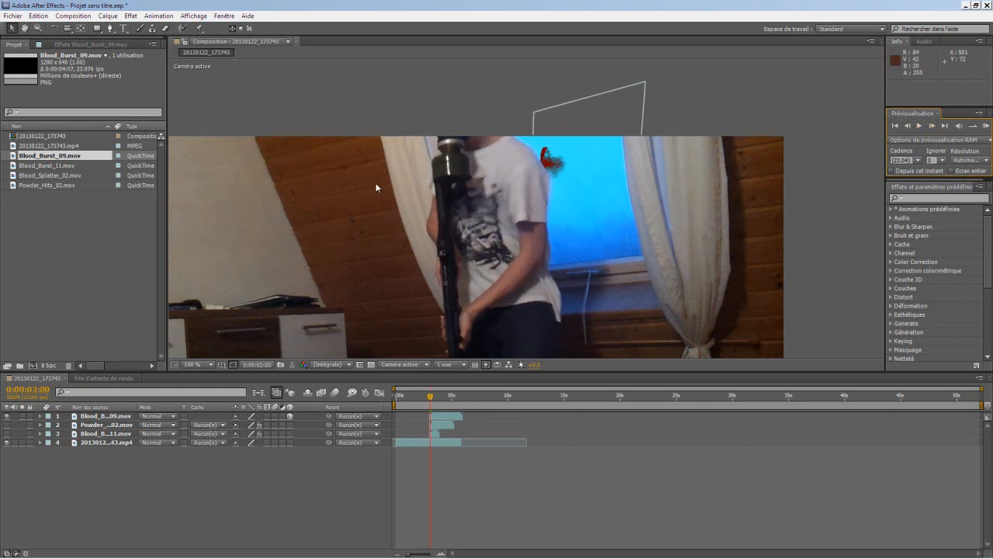
Step: Hide the Blood_Burst_09 layer and add Blood_Splatter_02.mov as the top layer, starting at 0:00:02:18
click(7, 417)
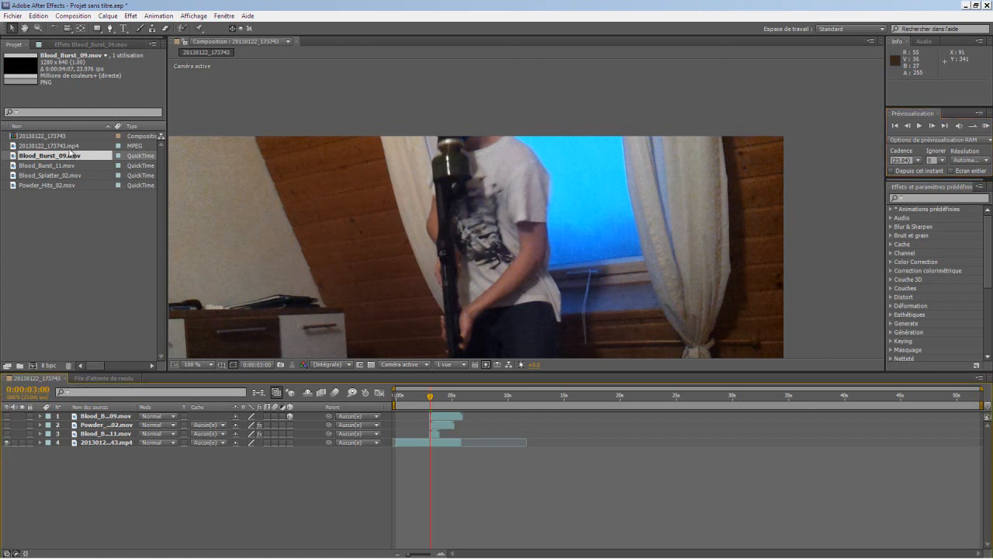
click(77, 146)
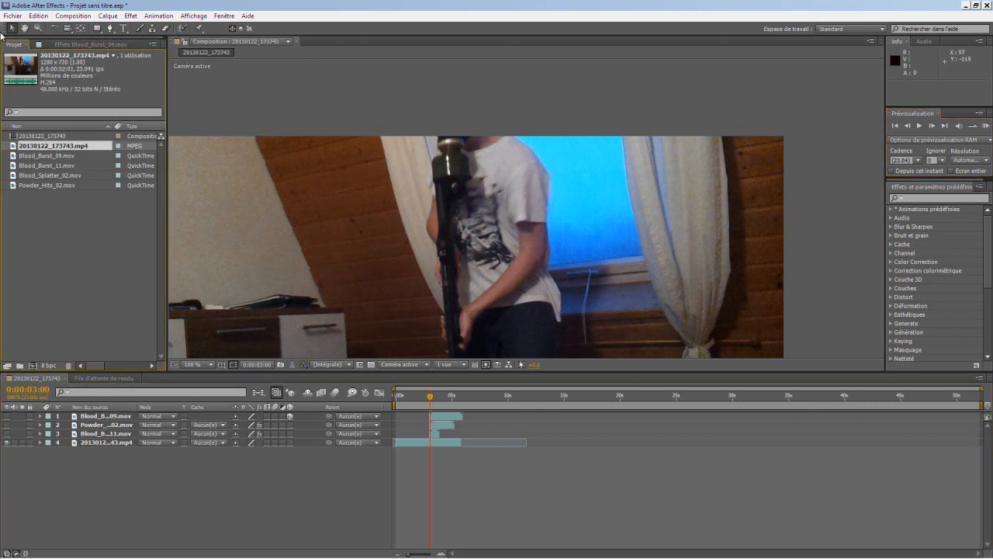
click(49, 166)
click(78, 156)
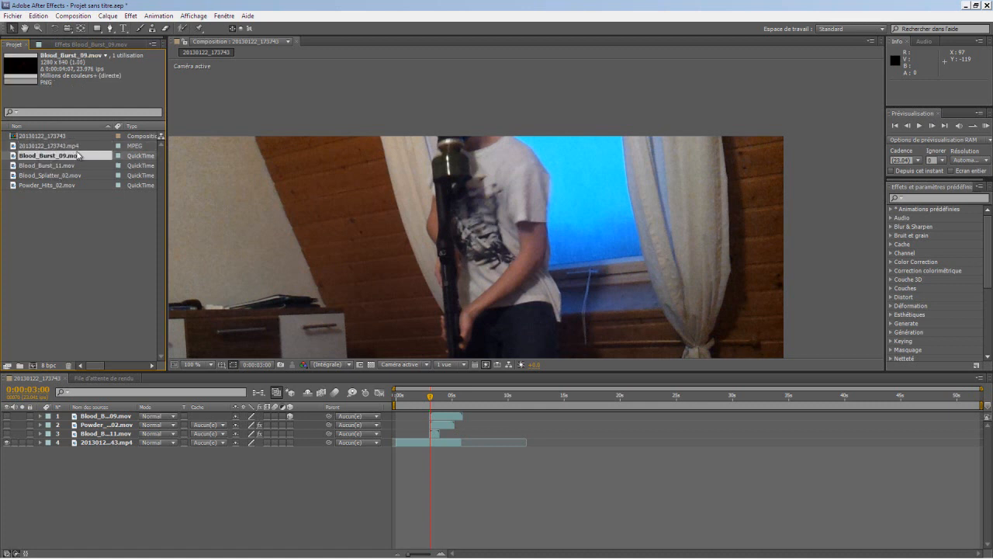
click(74, 146)
click(64, 156)
click(73, 166)
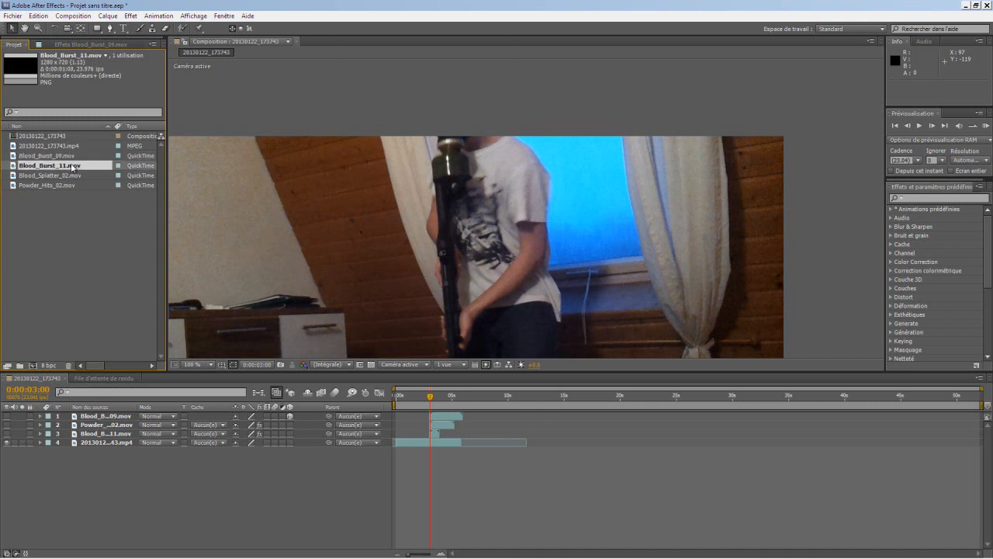
drag(73, 179, 120, 417)
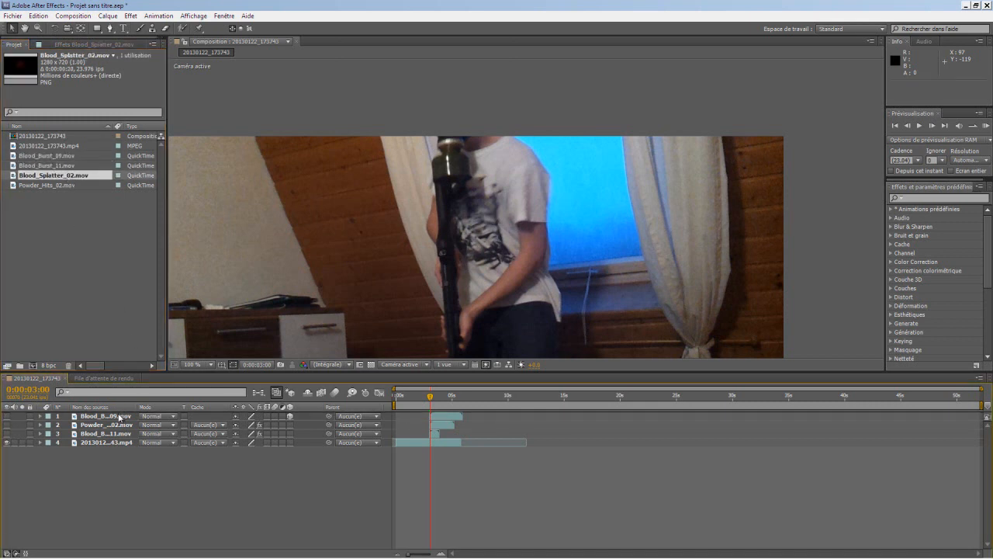
drag(399, 421, 431, 429)
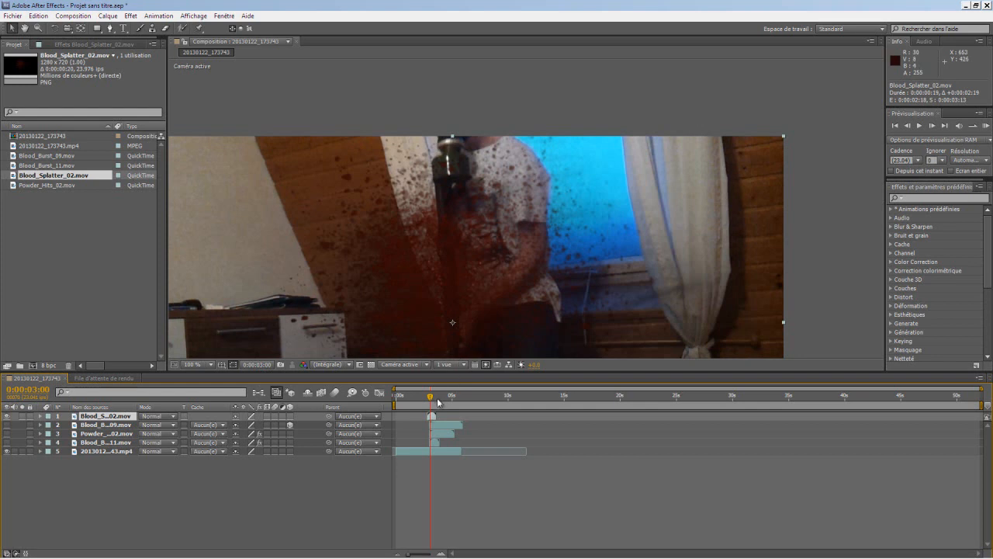
Step: Step through the Blood_Splatter_02 clip frame by frame to examine how the splatter spreads, stopping at 0:00:03:01
drag(433, 398, 428, 398)
click(932, 125)
click(932, 125)
click(932, 125)
click(932, 125)
click(932, 125)
click(932, 125)
click(932, 125)
click(932, 125)
click(932, 125)
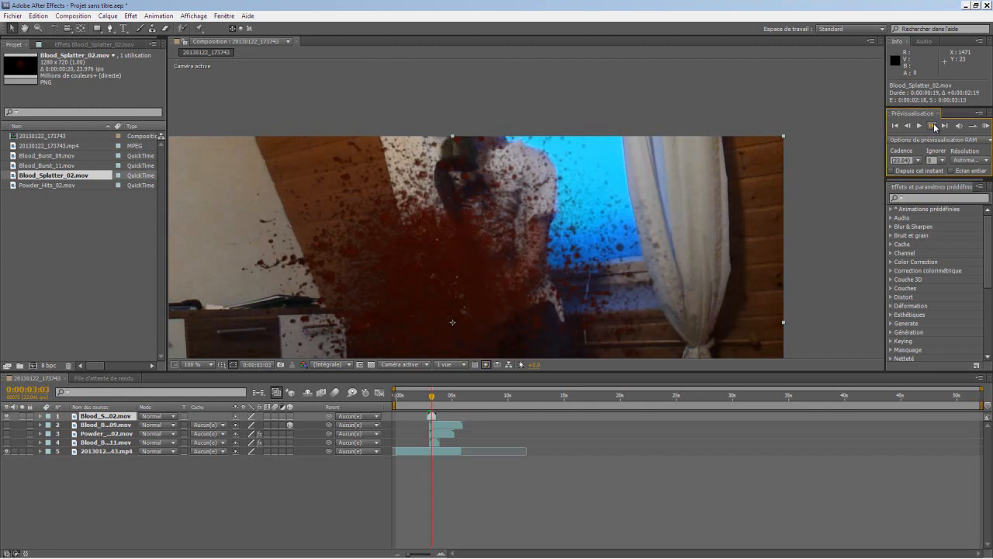
click(908, 125)
click(907, 125)
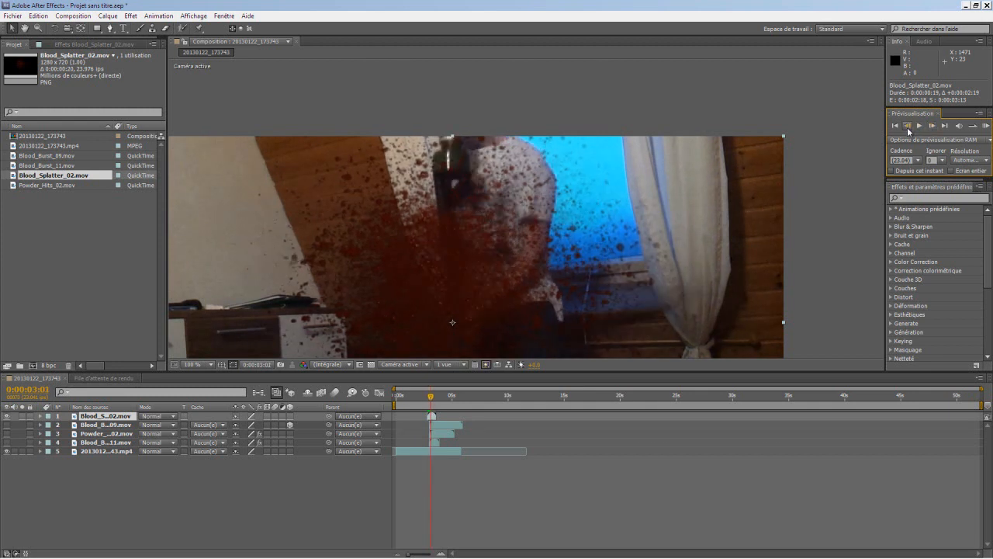
Step: Fit the whole composition in the viewer, using the fit up to 100 % option, to see the full splatter
click(26, 28)
drag(245, 174, 278, 58)
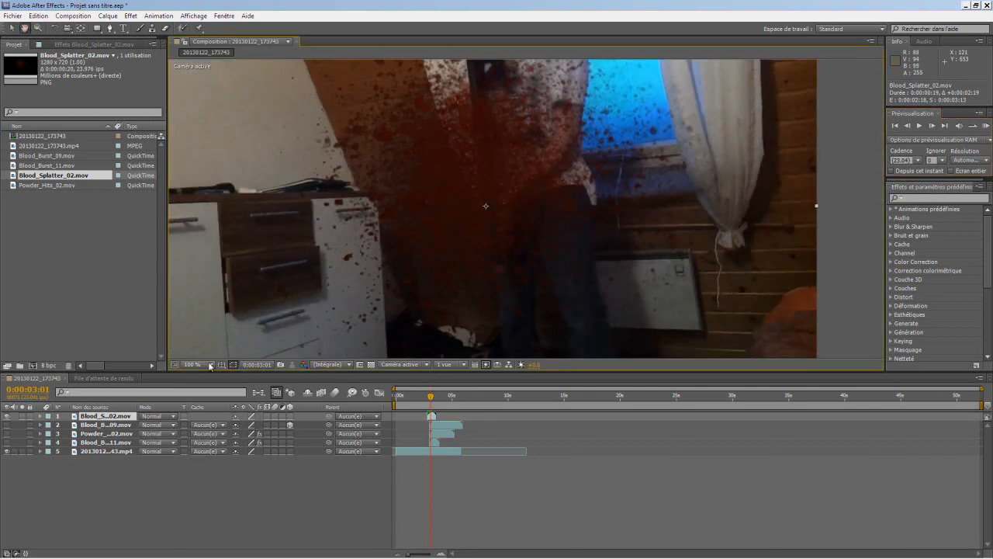
click(210, 365)
click(219, 385)
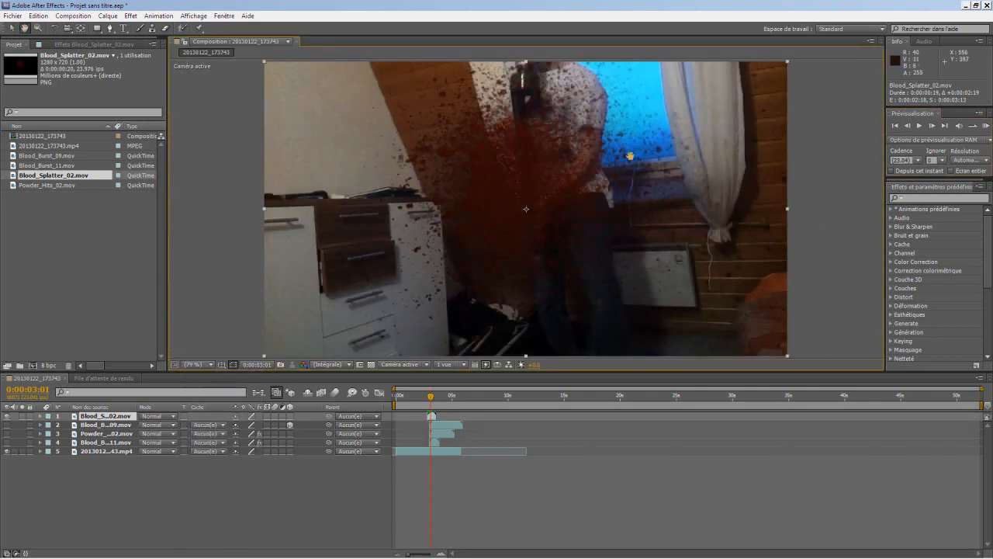
click(203, 366)
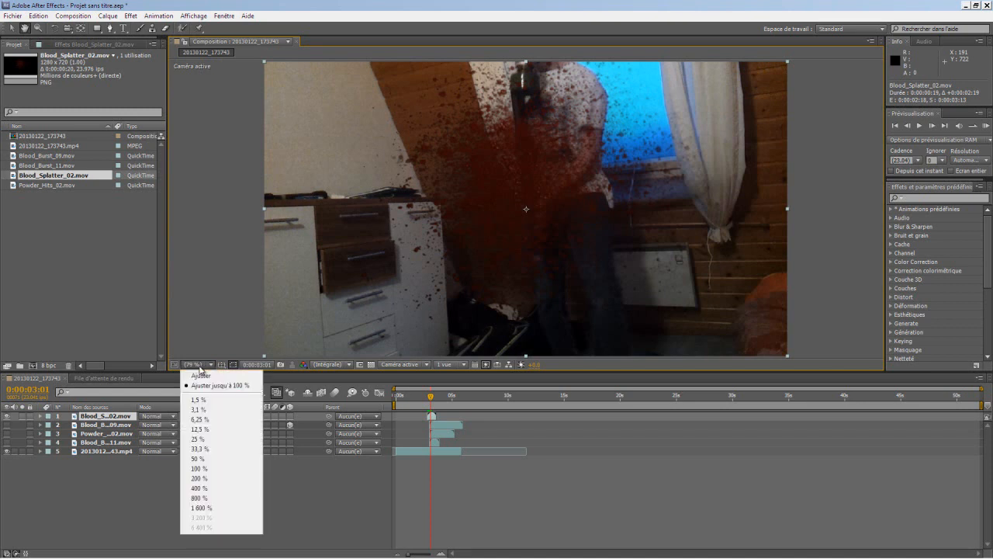
click(197, 366)
click(197, 365)
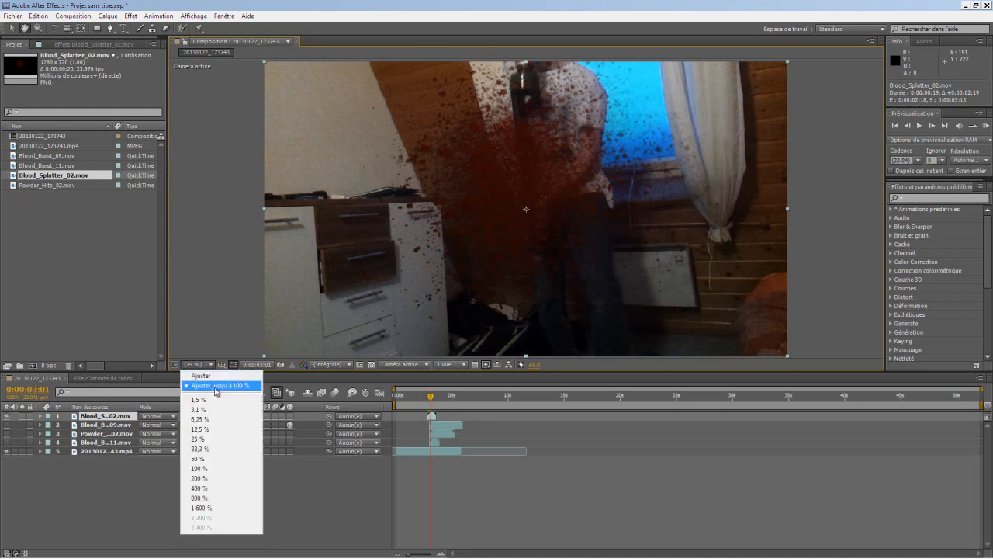
click(215, 388)
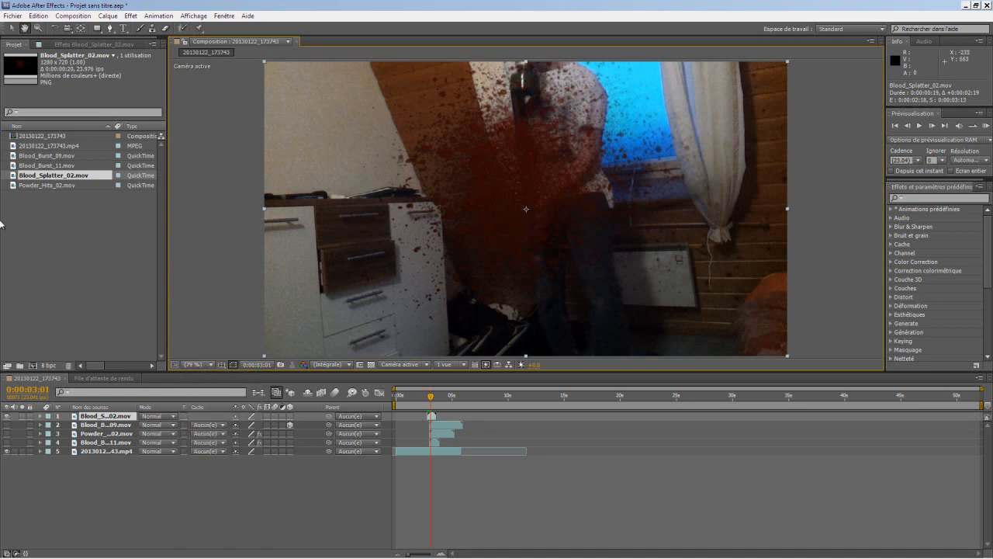
Step: Freeze the Blood_Splatter_02 layer on its frame at 0:00:03:01
click(107, 419)
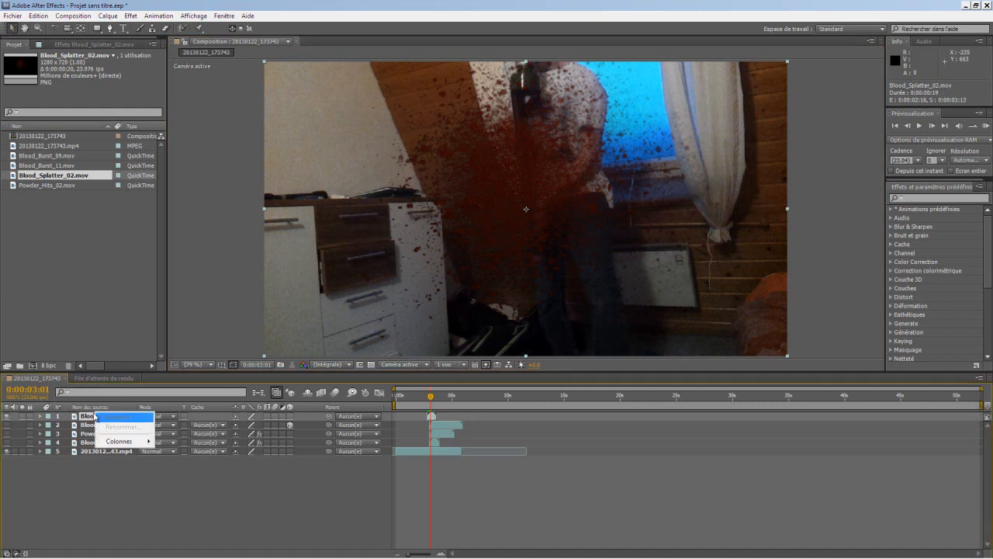
right_click(97, 416)
mouse_move(151, 155)
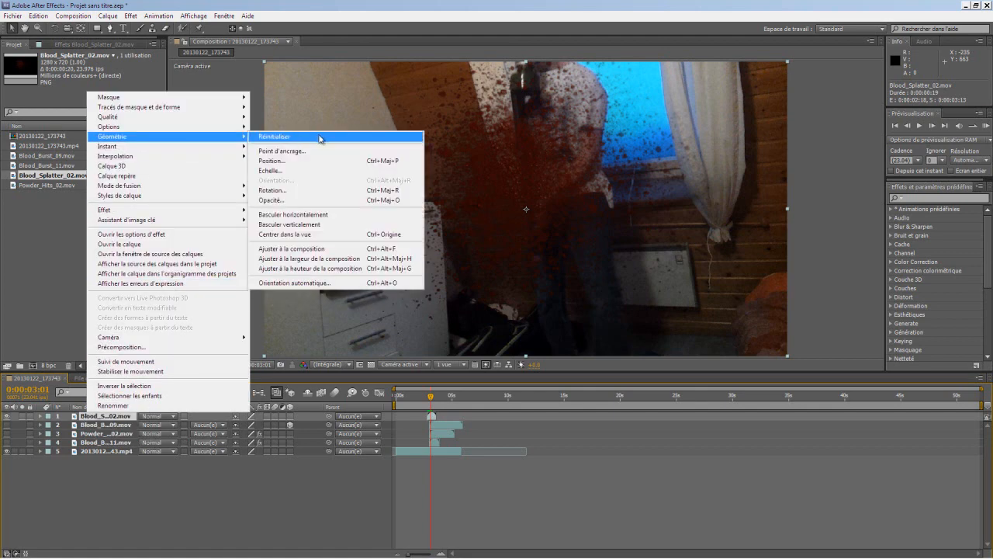
mouse_move(233, 156)
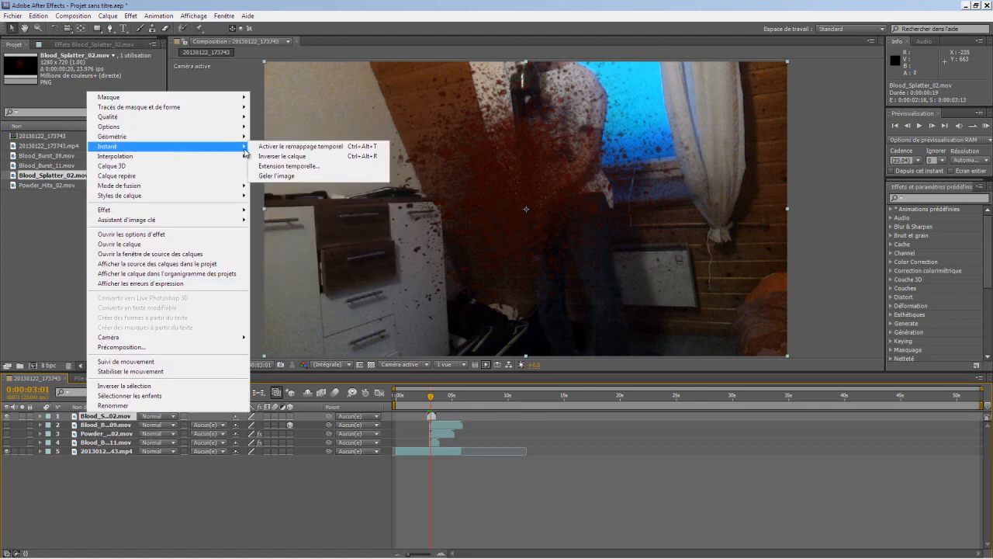
click(302, 177)
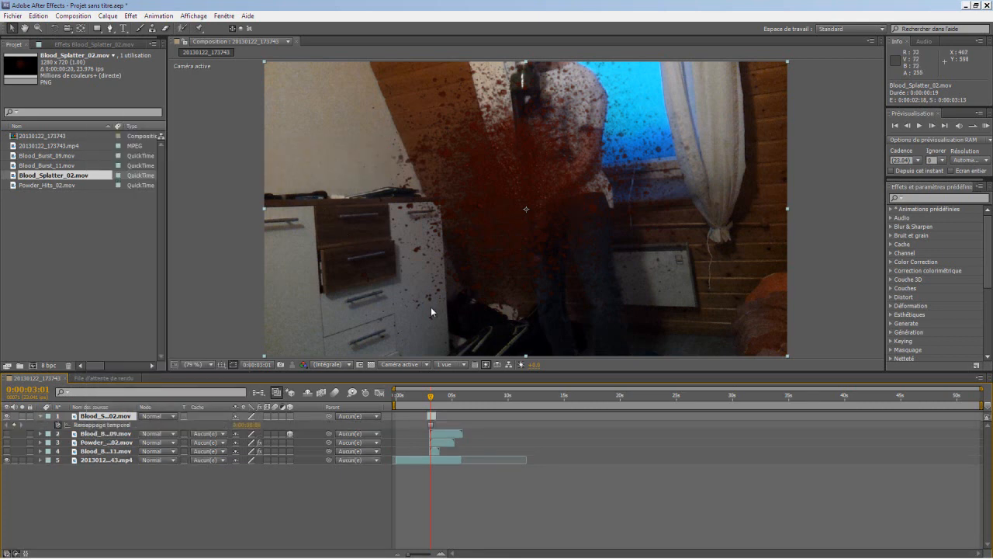
Step: Shift the frozen splatter layer in the timeline so that it starts at 0:00:03:01
drag(433, 420, 430, 398)
drag(410, 555, 437, 548)
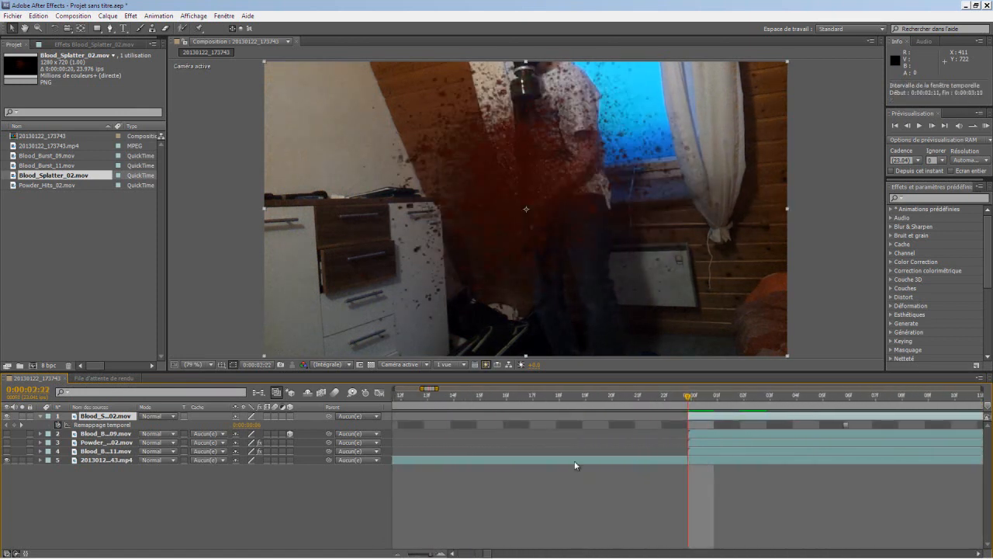
drag(692, 401, 742, 399)
key(Page_Down)
Step: Try to shift the splatter sideways in the viewer and shrink it freehand, undoing the resize
drag(629, 243, 683, 244)
scroll(685, 240, down, 1)
drag(726, 118, 657, 158)
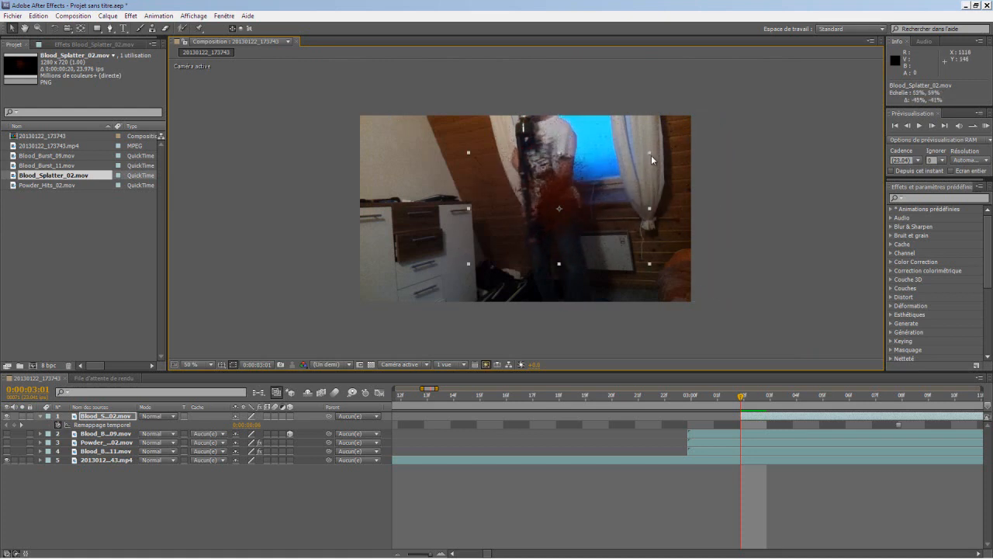
key(ctrl+z)
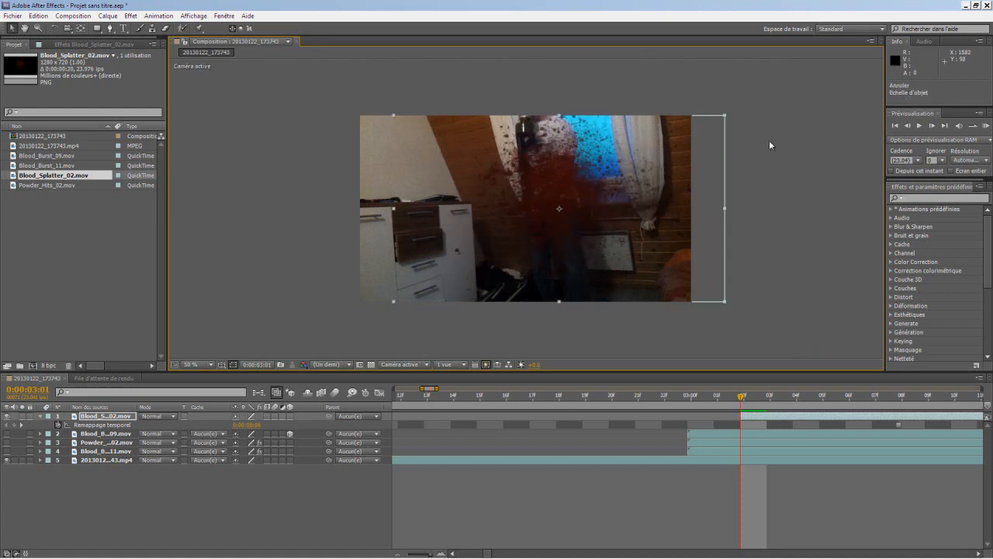
Step: Scale the Blood_Splatter_02 layer to 36 % and place it over the man's shoulder at about 796, 82
click(40, 416)
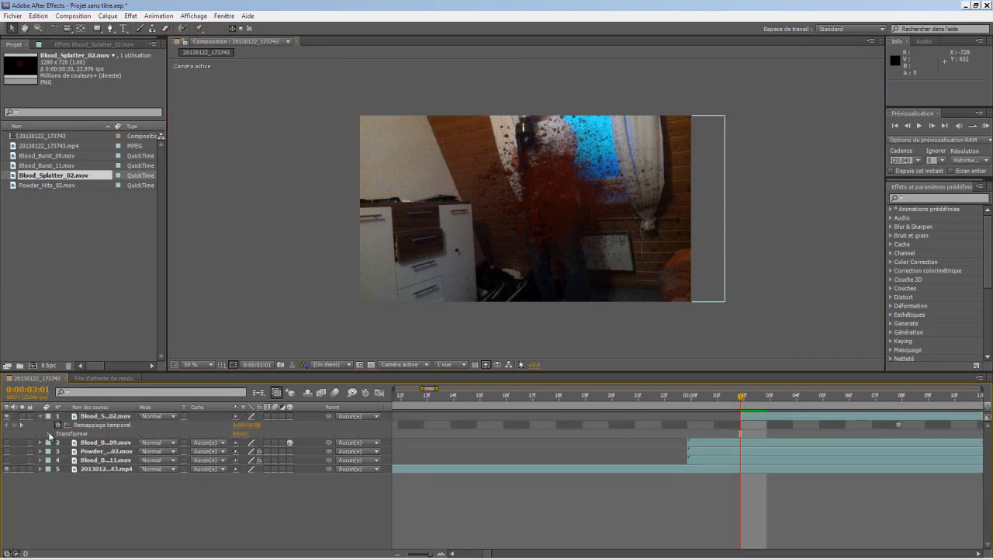
click(50, 433)
drag(267, 463, 237, 469)
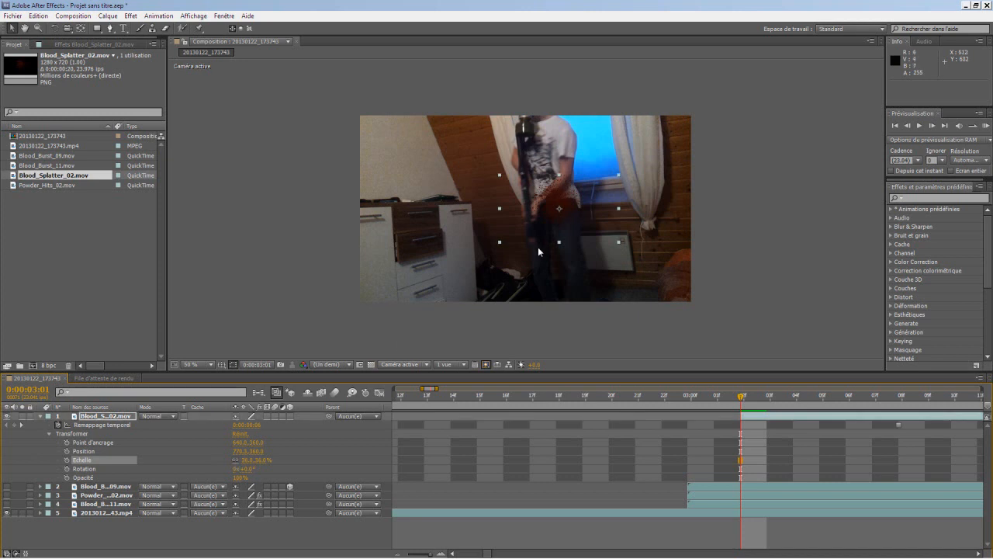
drag(566, 216, 574, 144)
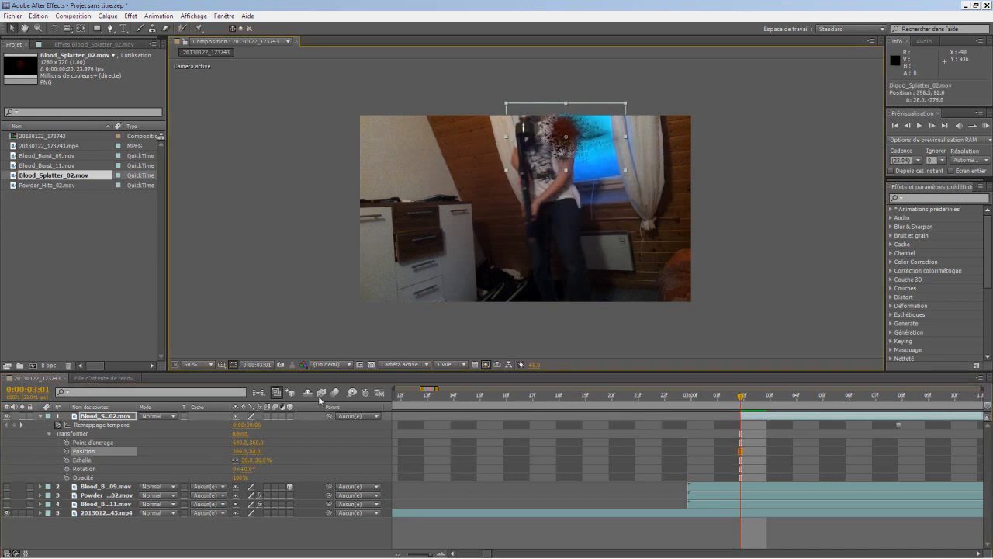
Step: Make the splatter layer 3D, rotated 47° in Y and -2° in X, and nudge it up to Y position 74.1
click(291, 416)
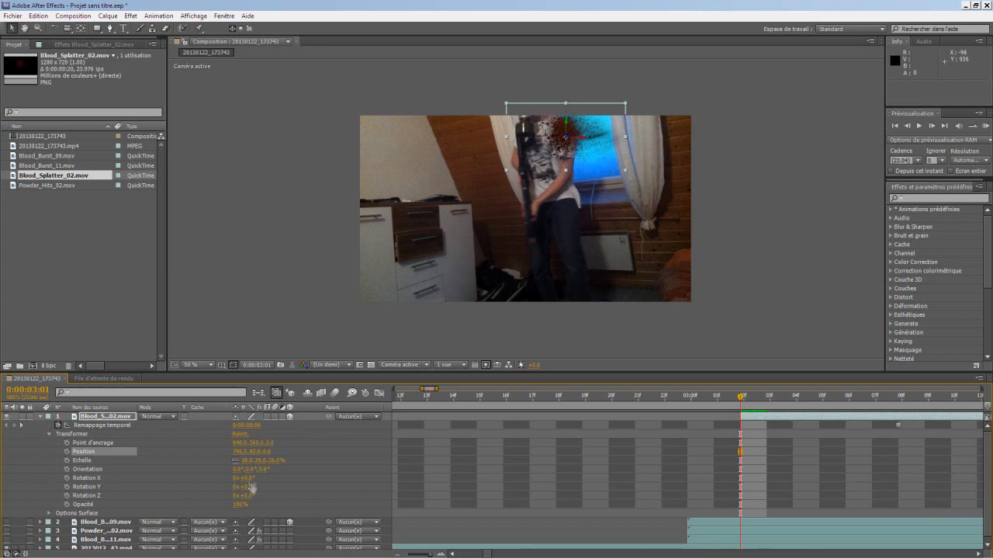
drag(250, 485, 225, 484)
key(ctrl+z)
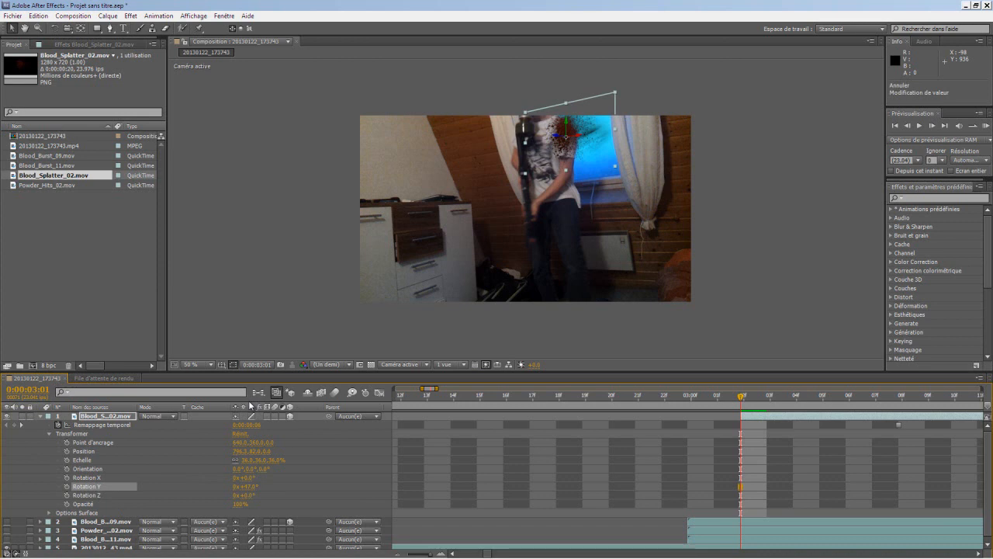
drag(247, 479, 258, 485)
drag(574, 155, 574, 152)
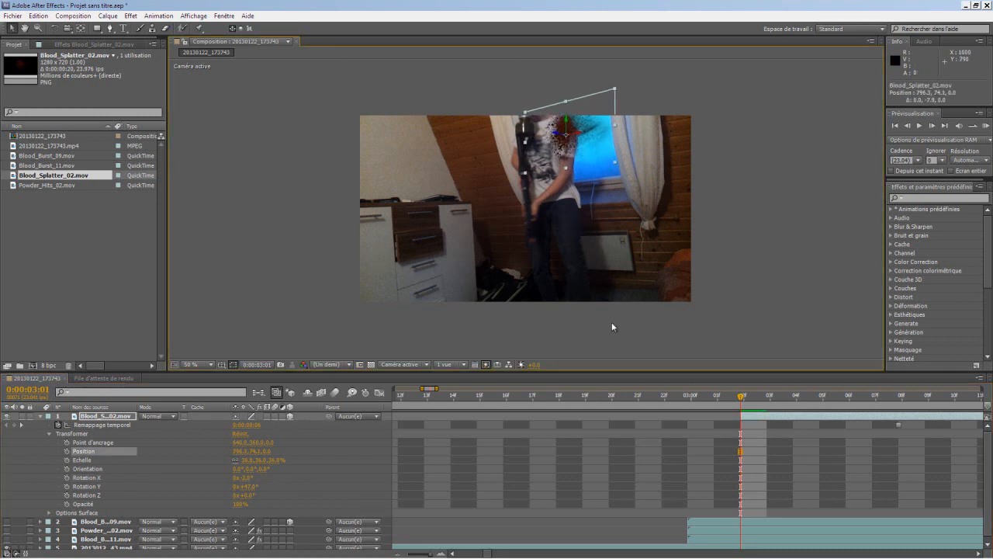
Step: Hide the Blood_Splatter_02 layer to expose the shoulder outline, with the Pen tool ready for masking
scroll(551, 145, up, 1)
scroll(463, 129, up, 1)
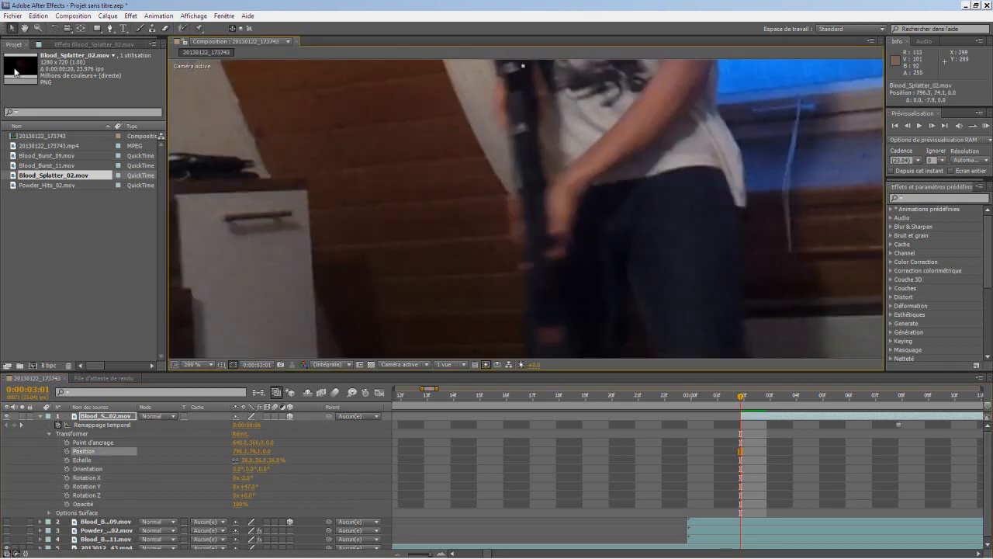
click(25, 29)
drag(524, 85, 447, 292)
drag(555, 135, 505, 226)
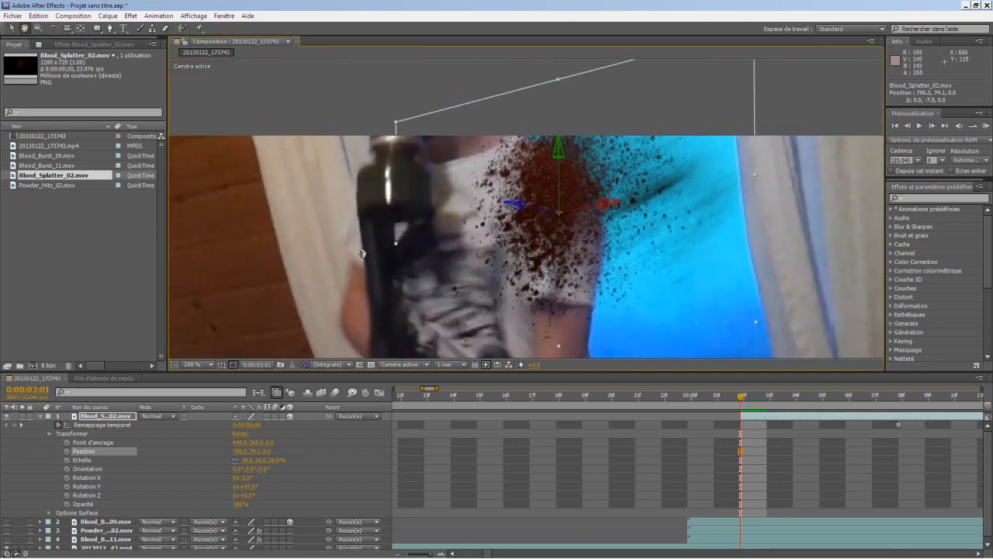
click(109, 29)
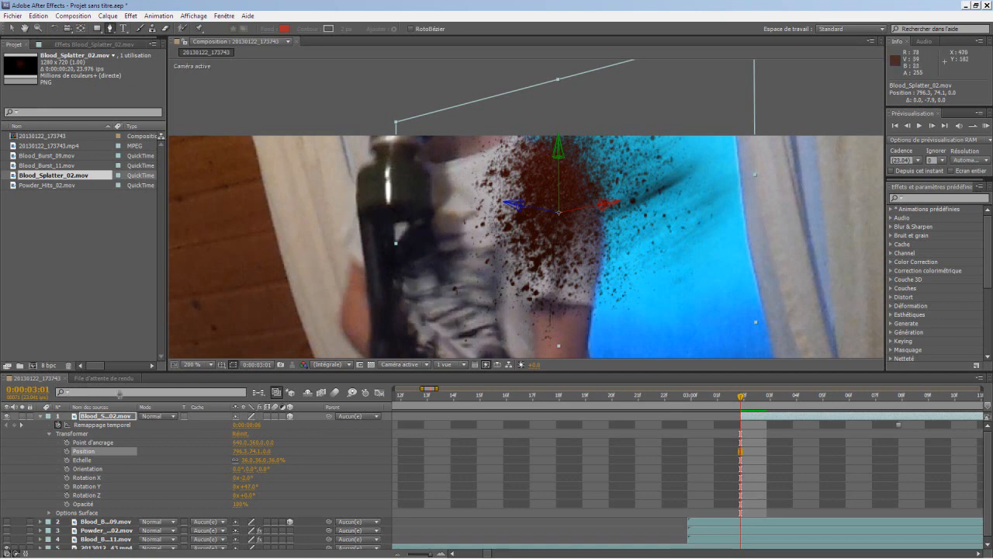
click(7, 420)
click(8, 419)
click(8, 419)
click(8, 419)
click(8, 420)
click(8, 420)
click(7, 420)
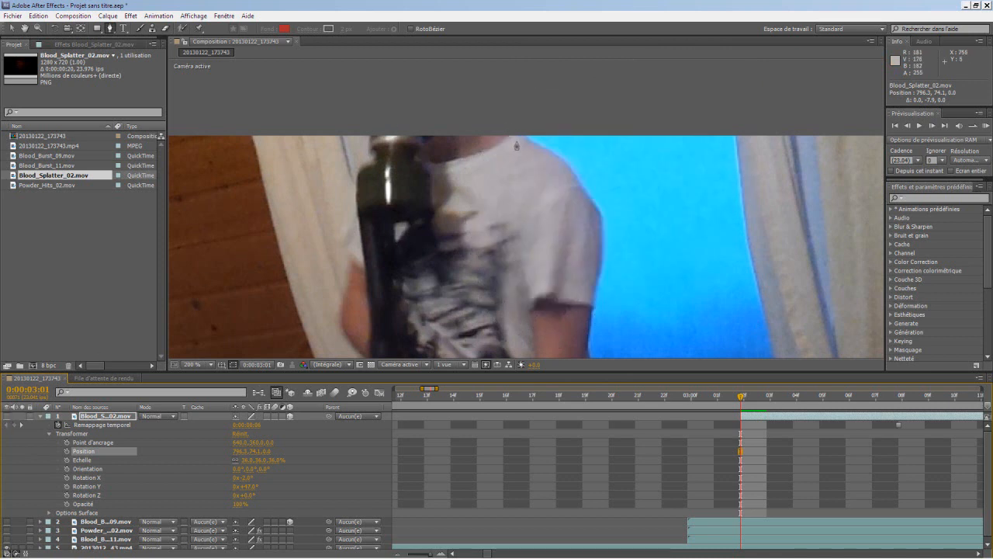
Step: Draw a closed nine-point mask on the splatter layer along the shoulder and sleeve edge and around the window side, and show the layer again
scroll(535, 132, up, 2)
click(536, 73)
click(566, 88)
click(600, 111)
click(666, 208)
click(681, 295)
scroll(648, 285, down, 1)
click(597, 276)
click(591, 321)
scroll(805, 324, down, 1)
click(828, 290)
click(765, 143)
click(528, 174)
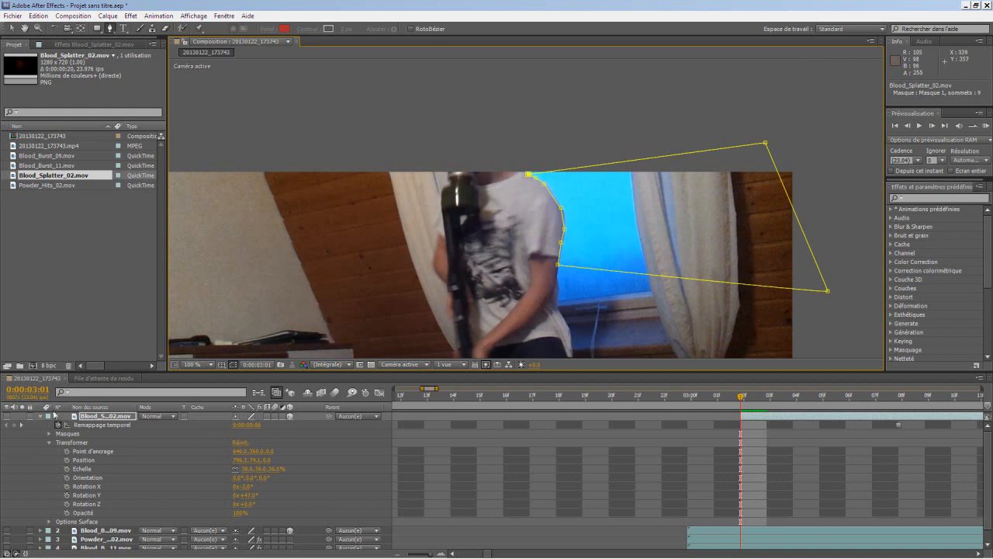
key(period)
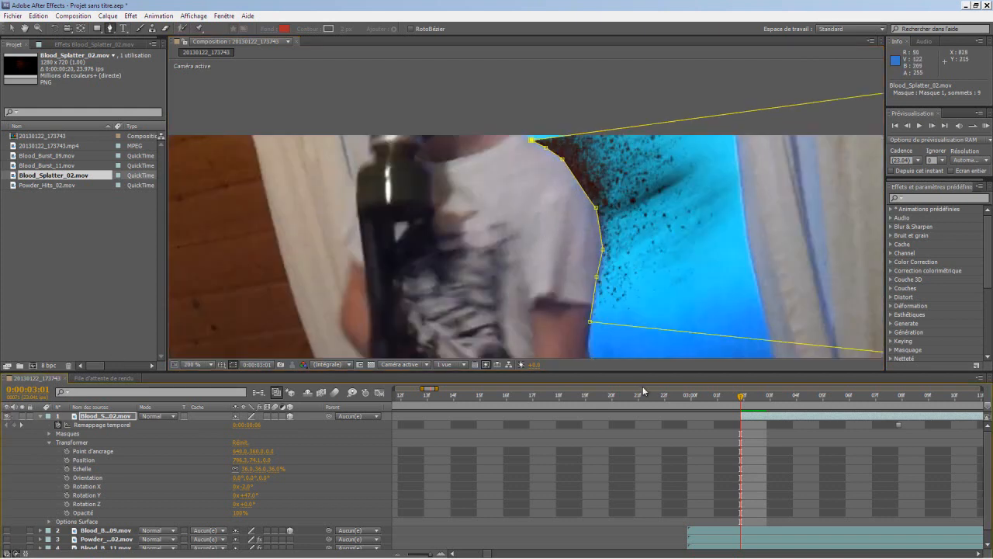
Step: Start animating the path of the splatter layer's Masque 1 with a keyframe at 0:00:03:01
click(49, 442)
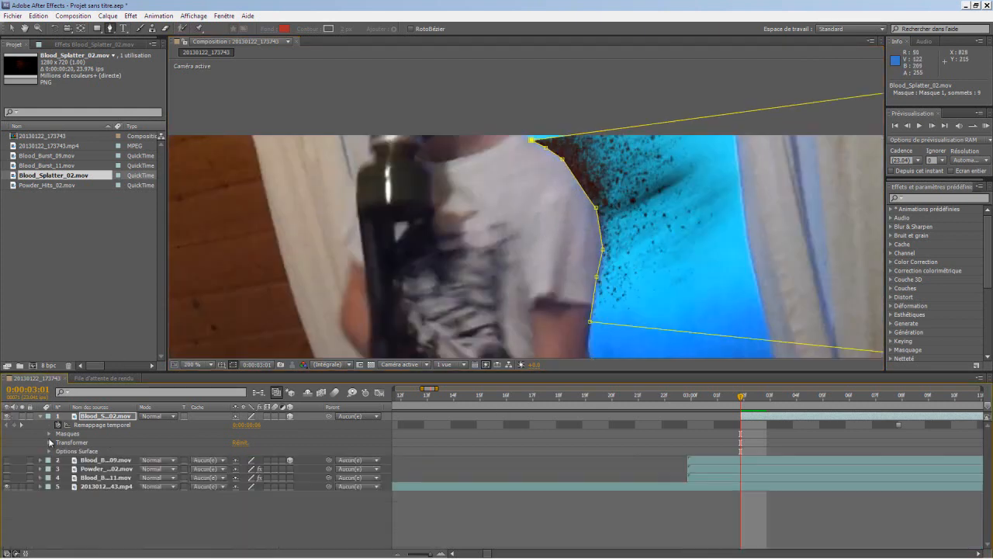
click(49, 434)
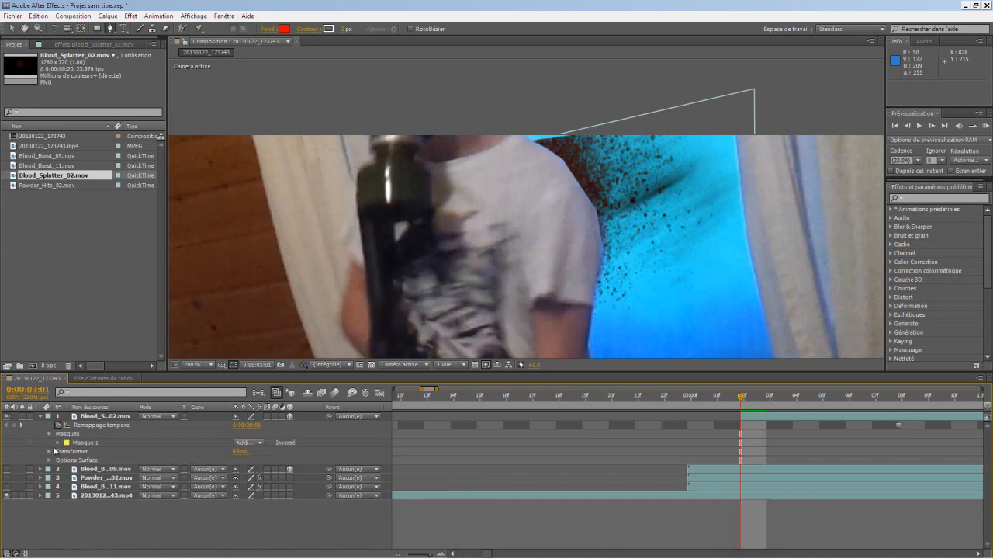
click(57, 443)
click(76, 452)
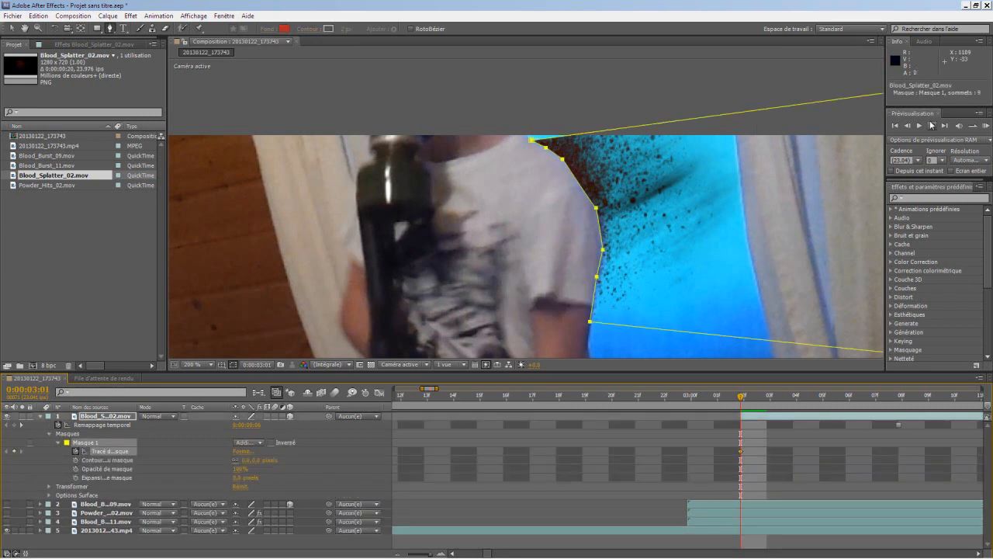
Step: At 0:00:03:02, move the whole mask slightly up and outward to follow the shoulder edge
key(Page_Down)
click(12, 28)
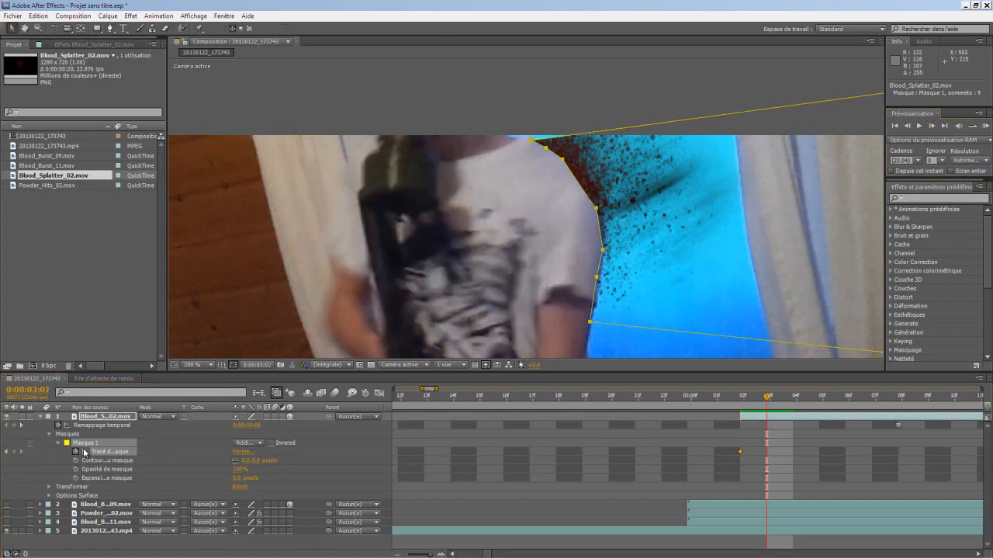
drag(598, 208, 601, 206)
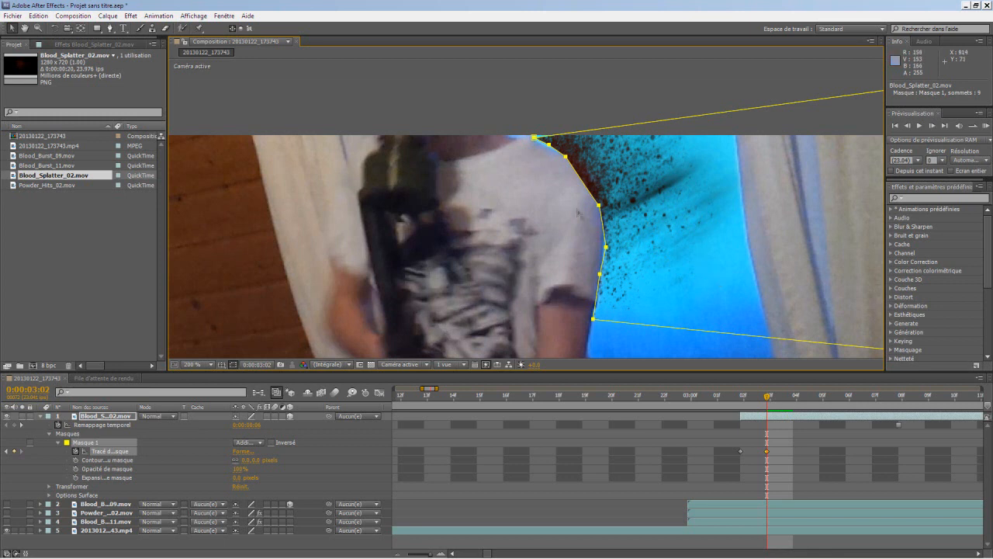
drag(599, 205, 601, 203)
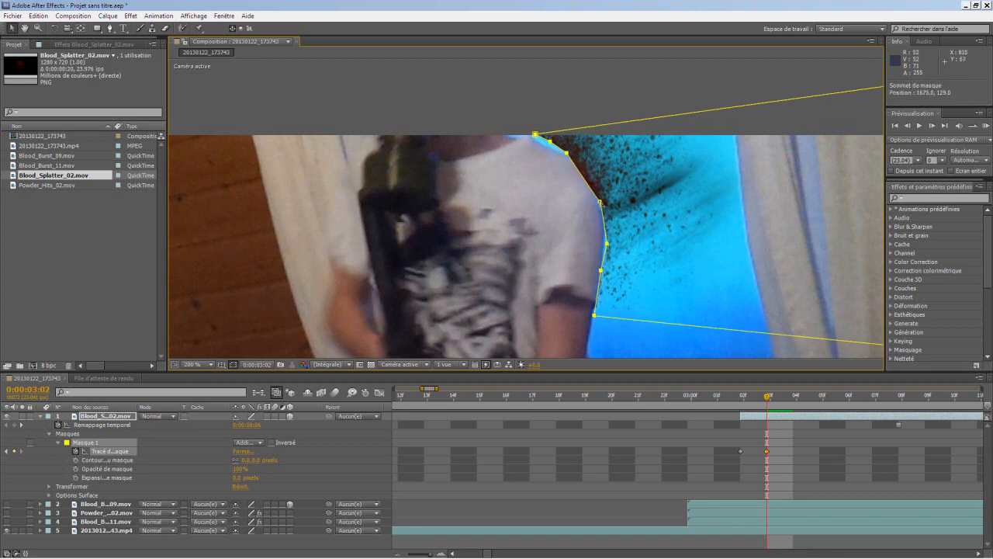
Step: Reposition the mask to follow the moving shoulder at 0:00:03:03 and 0:00:03:04
drag(771, 399, 797, 398)
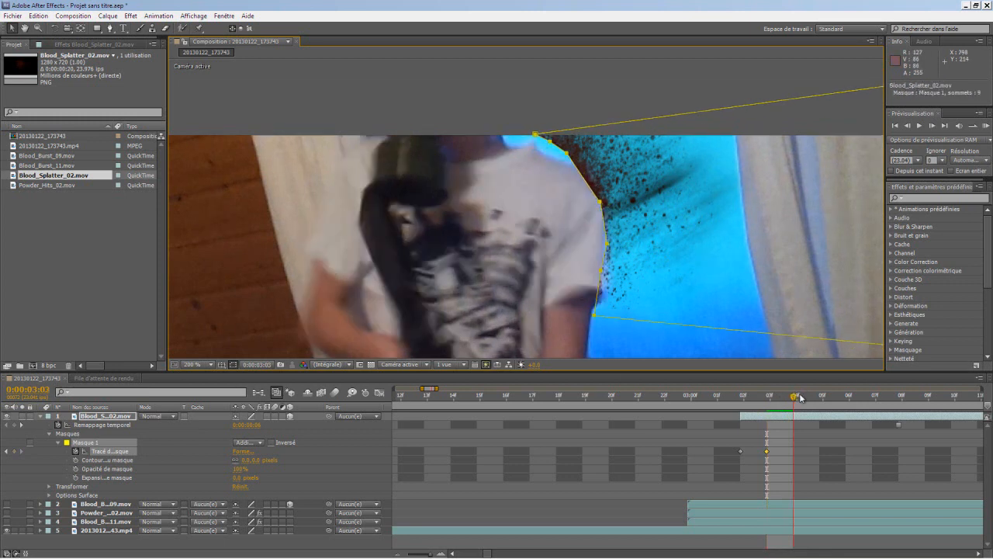
drag(600, 202, 596, 218)
click(821, 398)
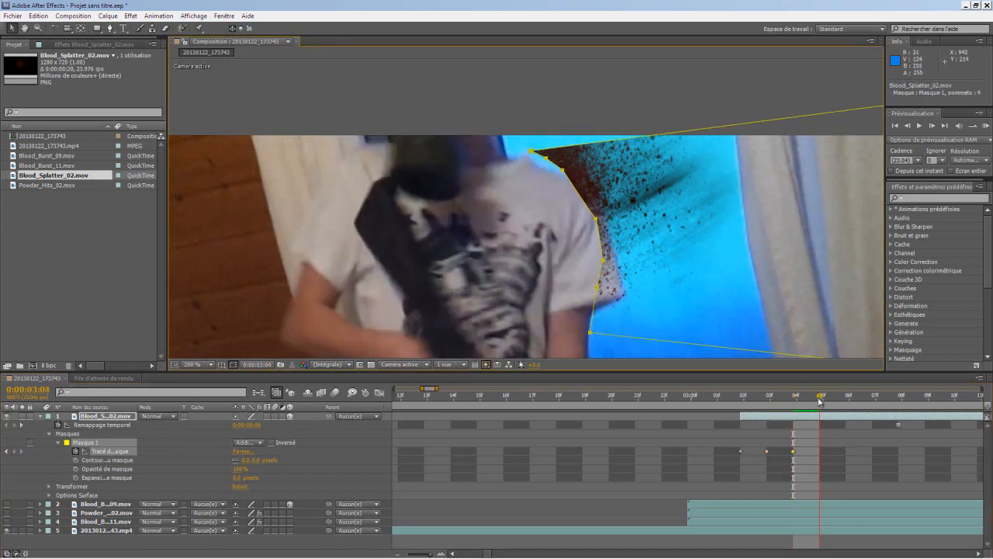
mouse_move(596, 218)
mouse_down()
mouse_move(587, 235)
mouse_move(603, 231)
mouse_up()
Step: Return to 0:00:03:01 and check the masked splatter against the wider shot
mouse_move(747, 400)
mouse_down()
mouse_move(839, 401)
mouse_move(722, 400)
mouse_move(932, 399)
mouse_move(733, 402)
mouse_up()
scroll(774, 326, down, 6)
scroll(690, 333, up, 2)
scroll(512, 194, up, 4)
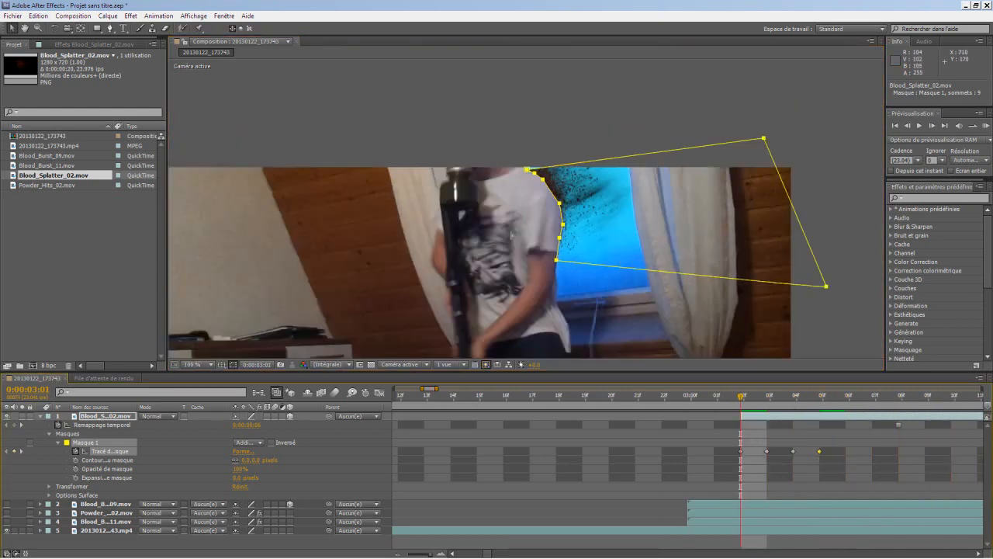
key(h)
drag(323, 250, 371, 161)
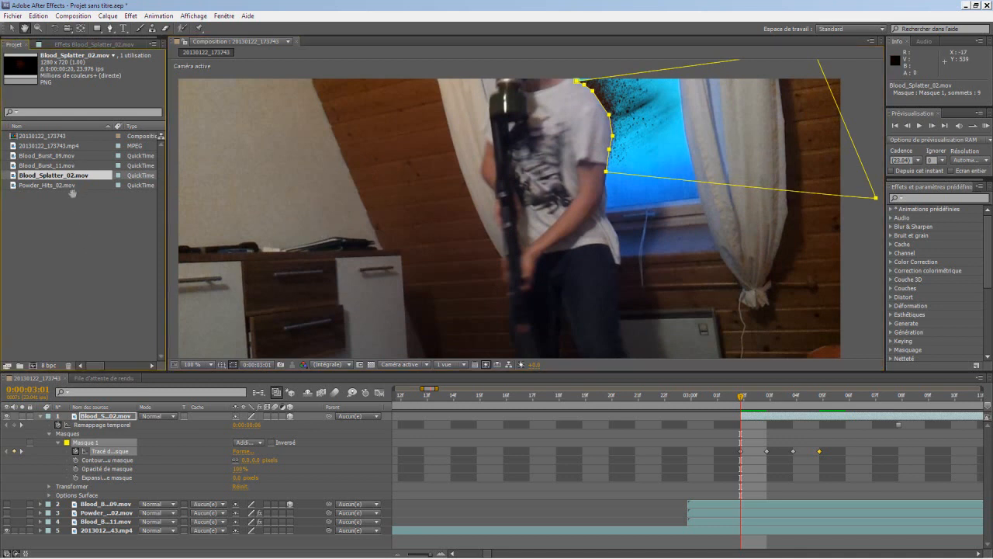
click(12, 28)
drag(42, 175, 50, 178)
click(53, 187)
click(70, 174)
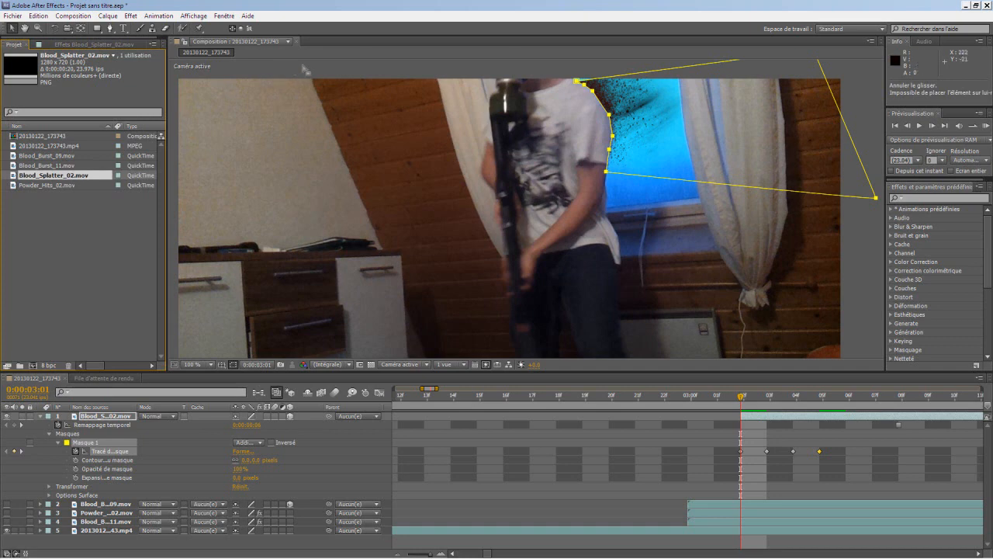
click(756, 112)
scroll(738, 124, up, 6)
scroll(718, 136, down, 6)
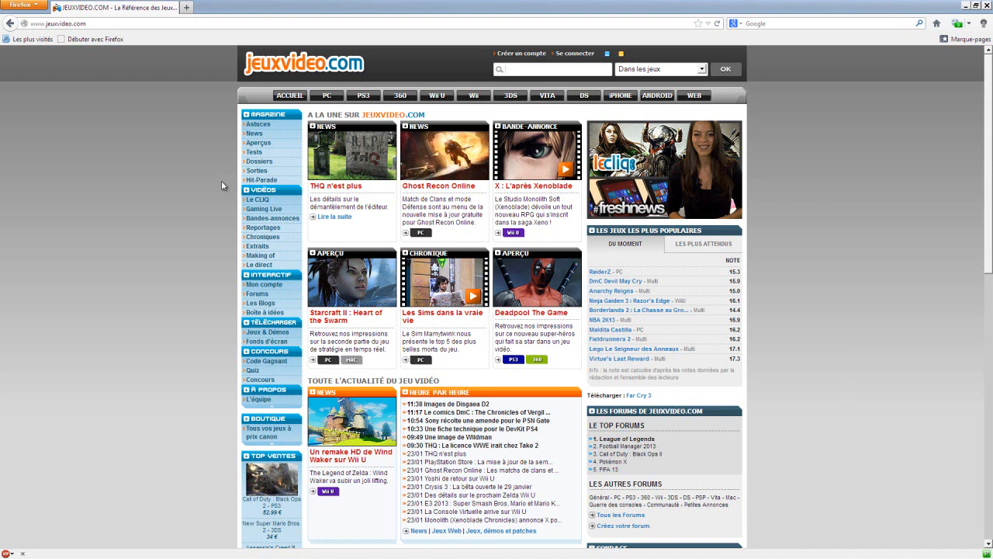
mouse_move(239, 558)
drag(368, 216, 184, 101)
drag(69, 66, 10, 64)
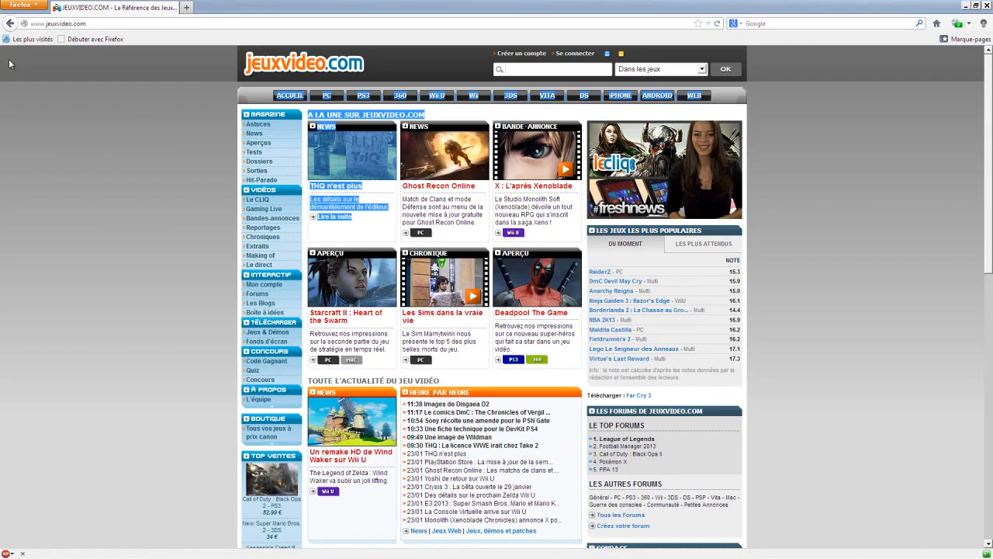
click(73, 74)
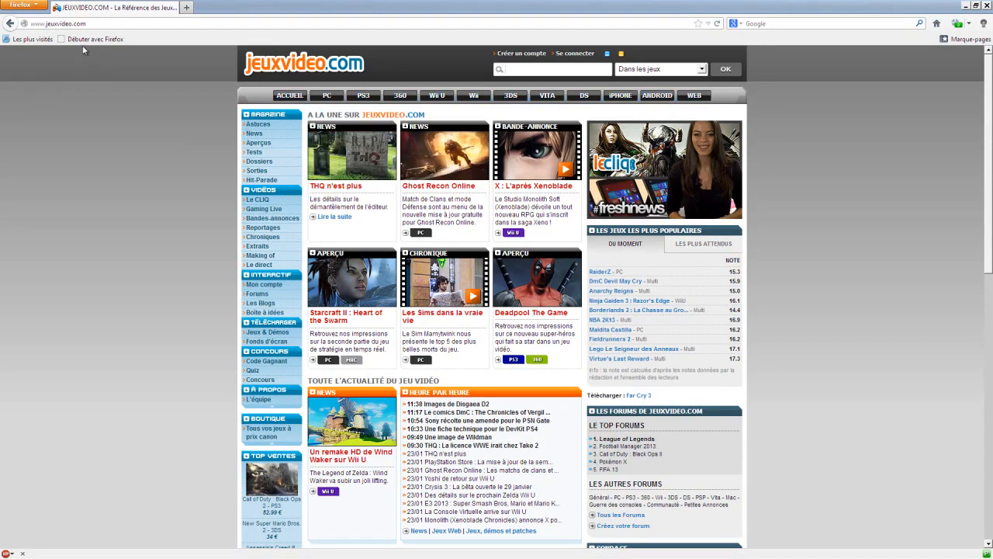
drag(765, 351, 722, 556)
scroll(658, 450, down, 9)
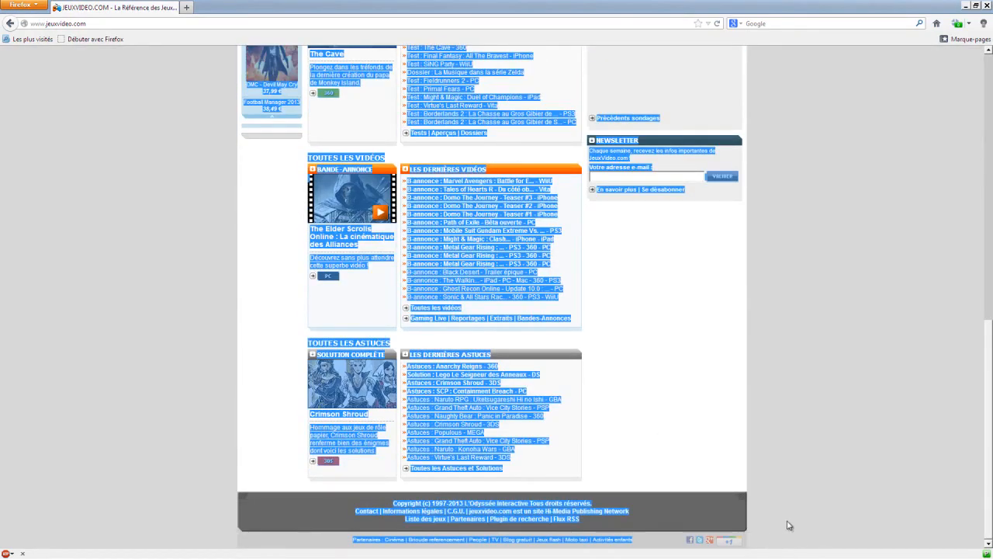
key(Home)
click(195, 259)
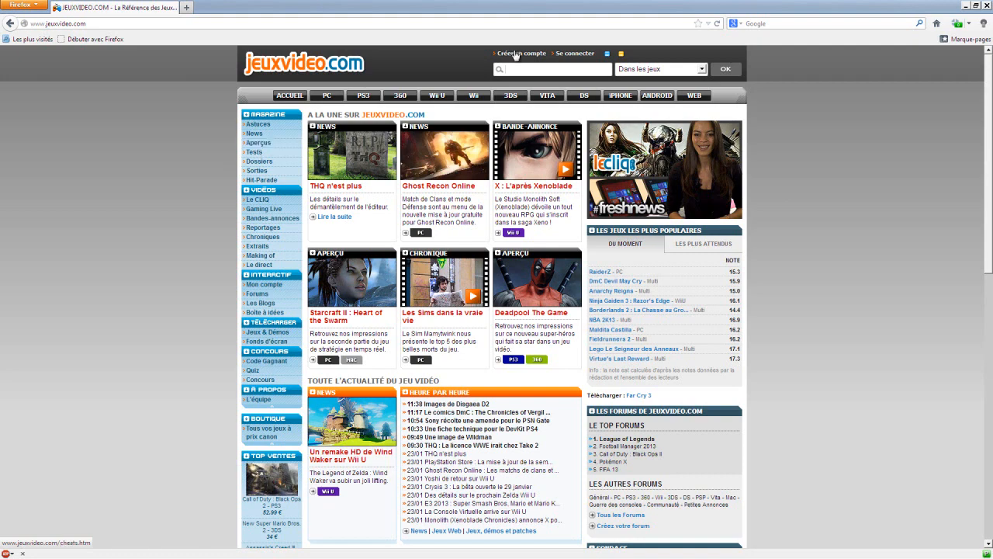
scroll(741, 280, down, 4)
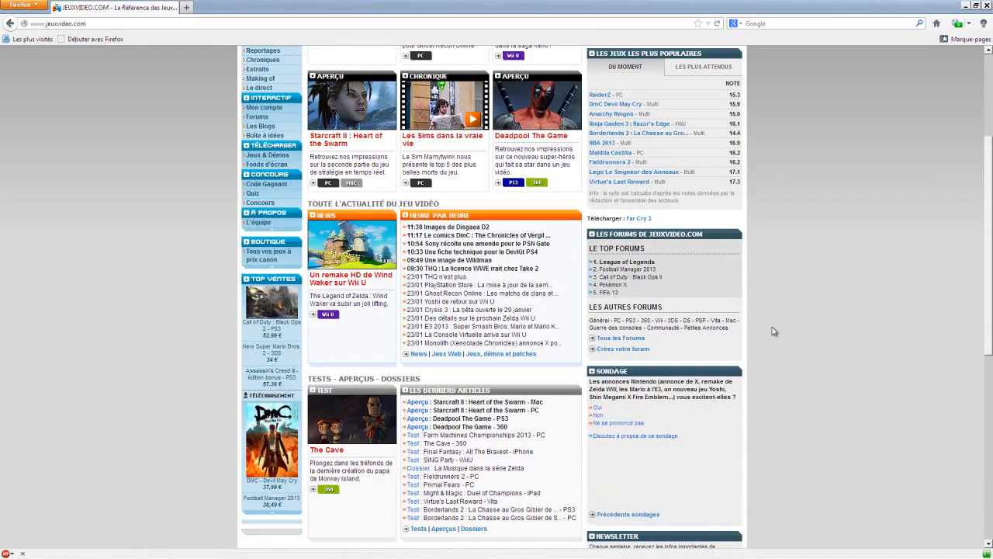
scroll(773, 326, up, 1)
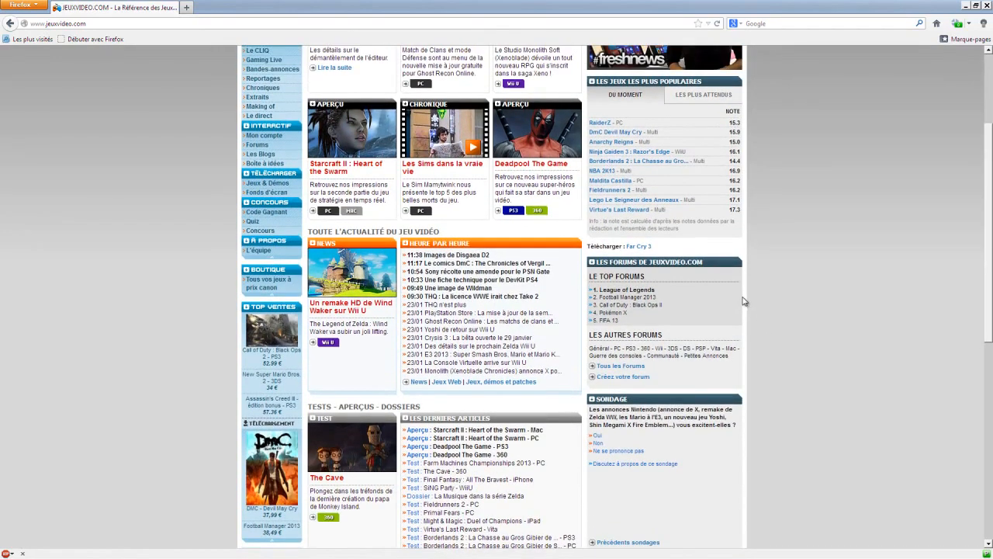
scroll(254, 203, up, 3)
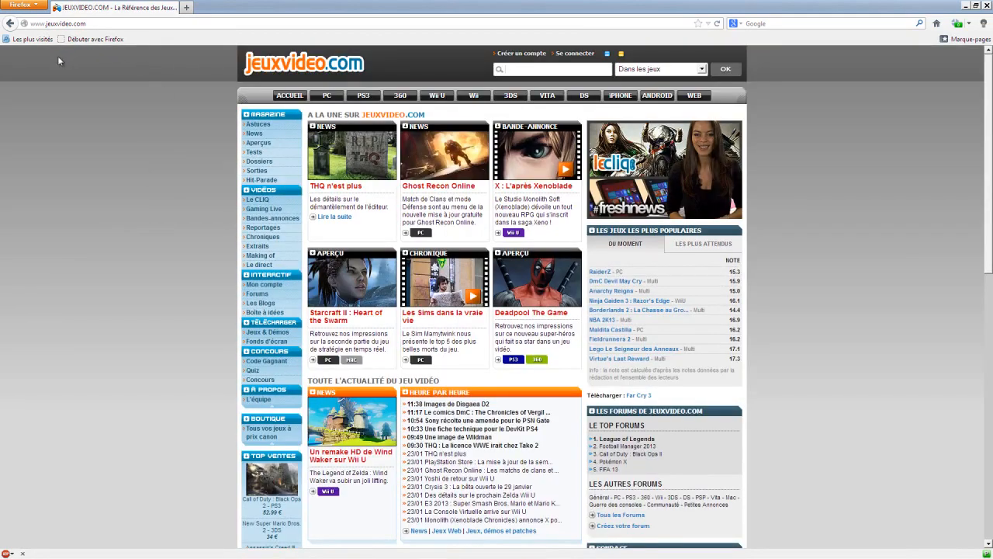
scroll(606, 390, down, 9)
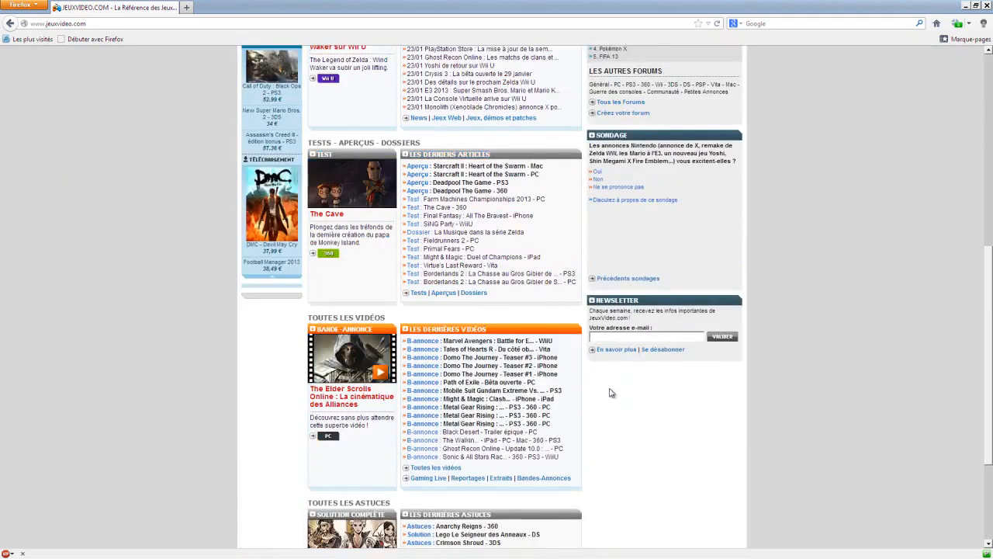
key(ctrl+a)
scroll(606, 389, down, 4)
click(963, 413)
scroll(668, 129, up, 12)
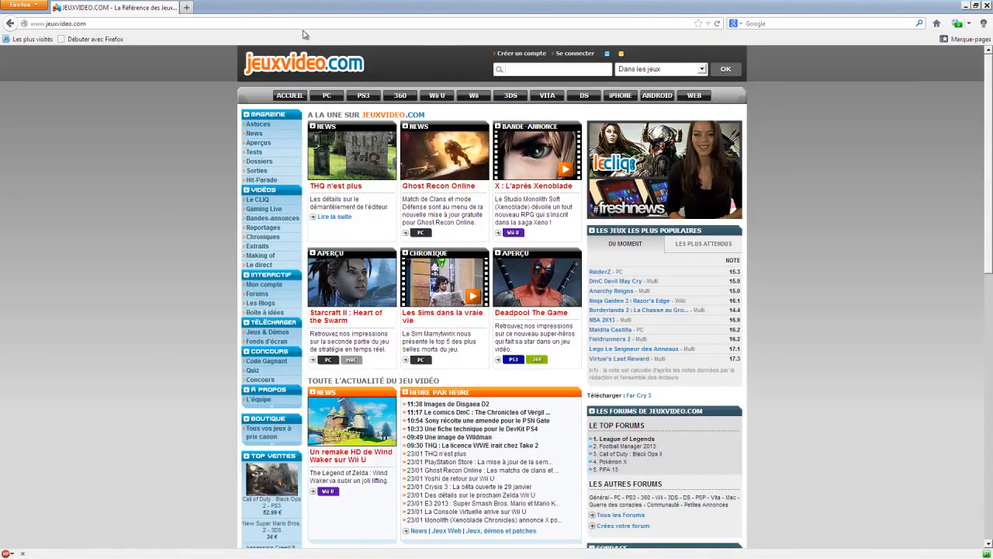
click(331, 23)
drag(116, 54, 170, 120)
scroll(643, 464, down, 7)
scroll(627, 378, up, 7)
scroll(171, 120, up, 1)
drag(138, 76, 844, 446)
click(843, 445)
scroll(825, 385, down, 7)
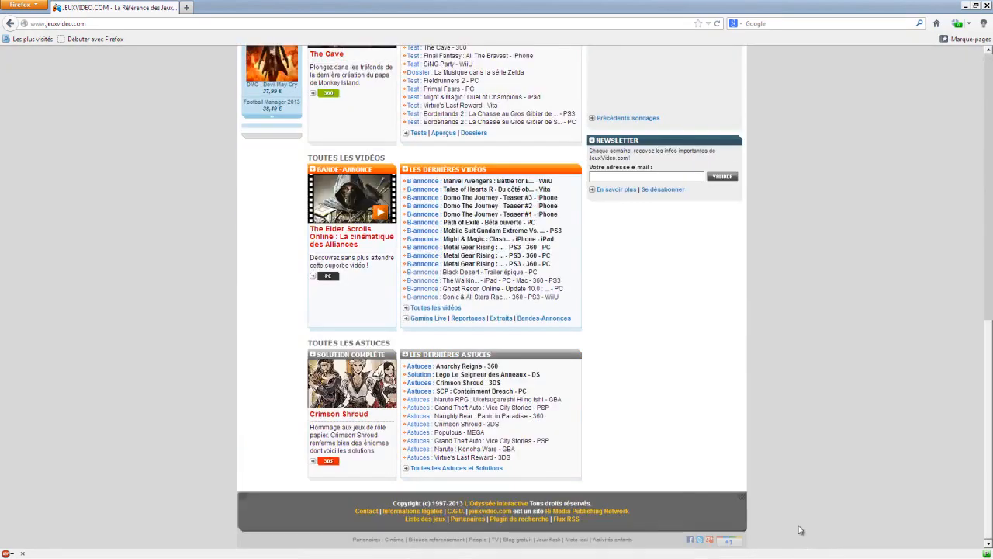
drag(587, 485, 734, 93)
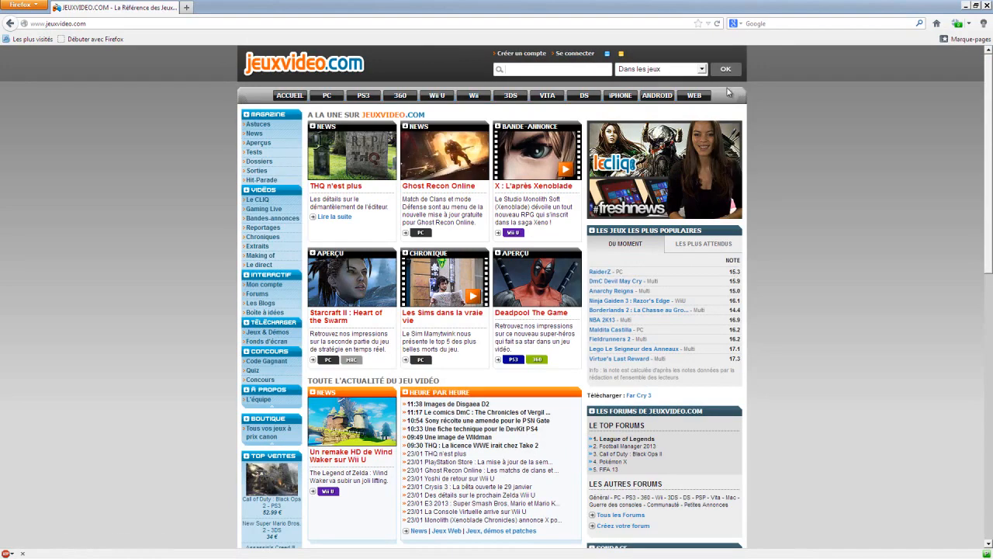
drag(256, 65, 684, 310)
scroll(645, 326, down, 12)
click(718, 359)
key(ctrl+a)
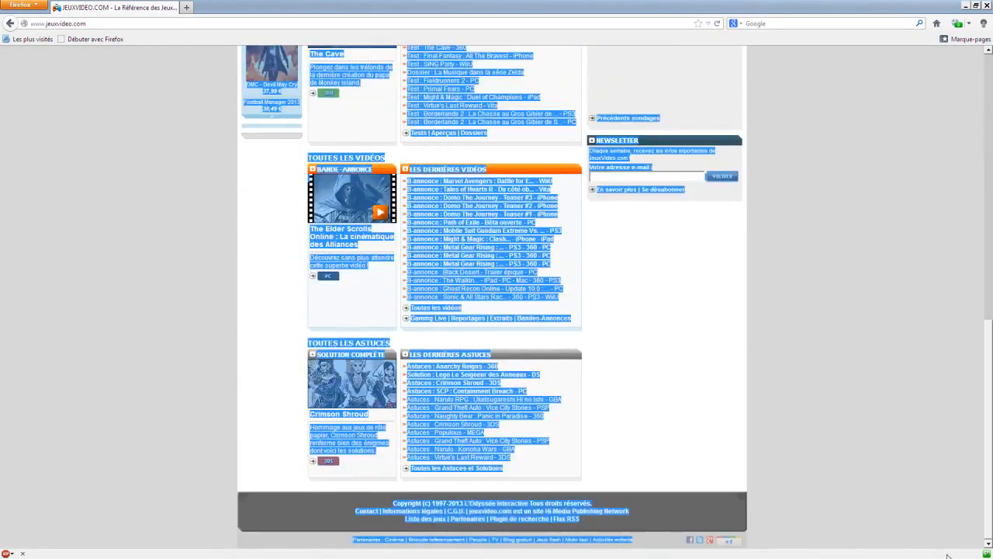
click(818, 548)
scroll(747, 377, up, 10)
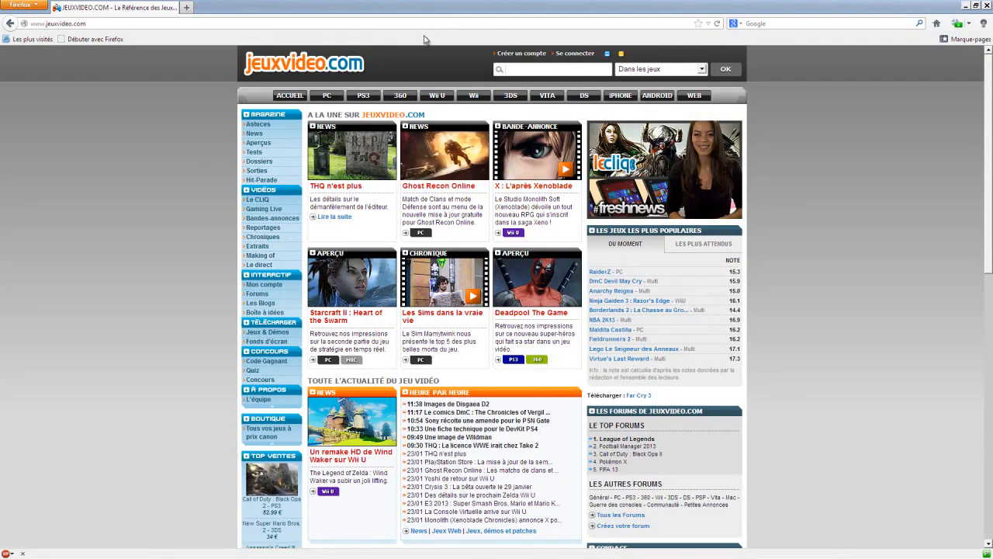
scroll(272, 182, down, 2)
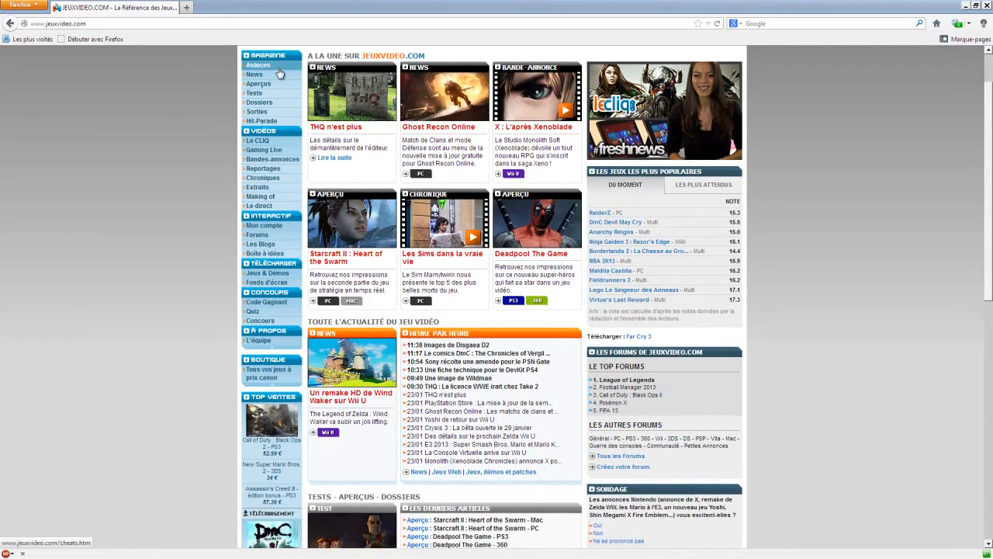
key(ctrl+l)
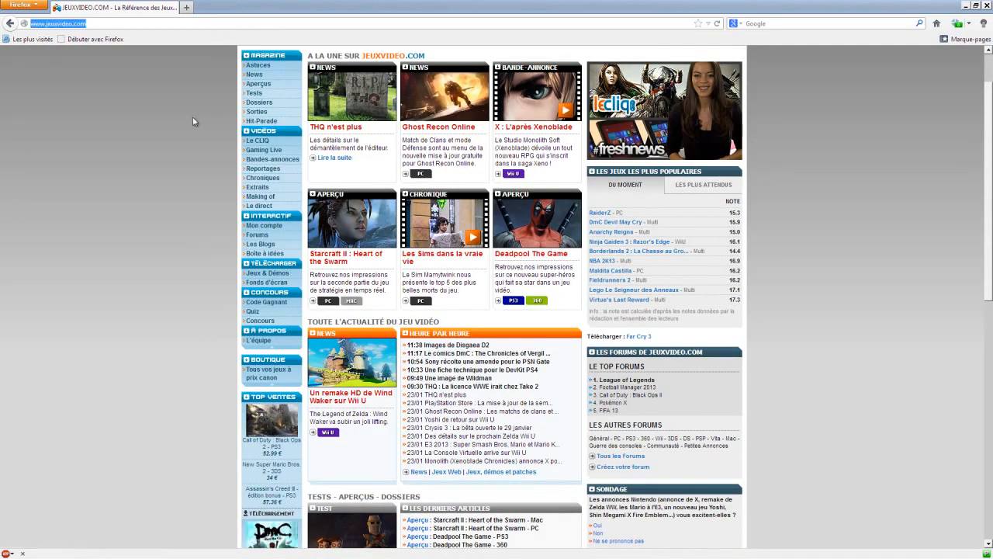
scroll(164, 226, up, 2)
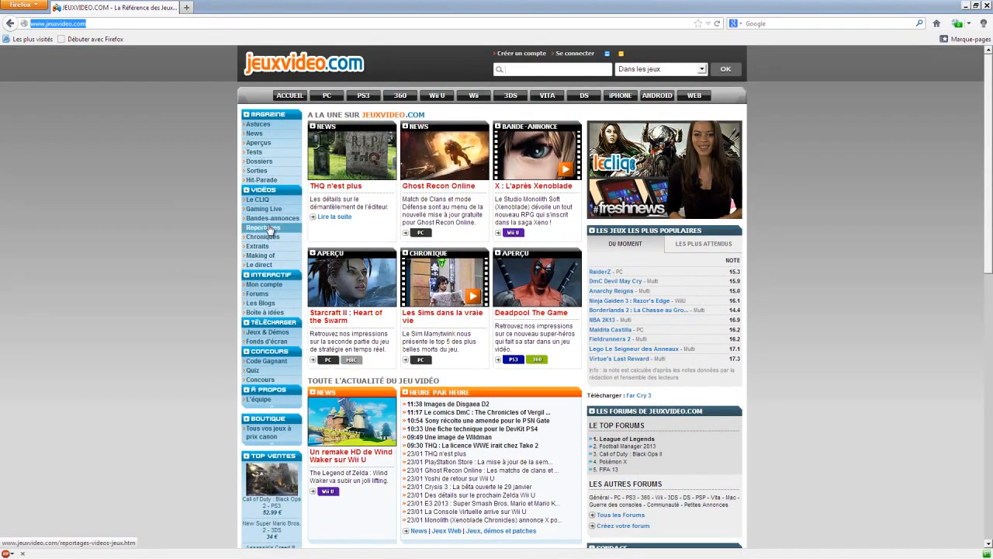